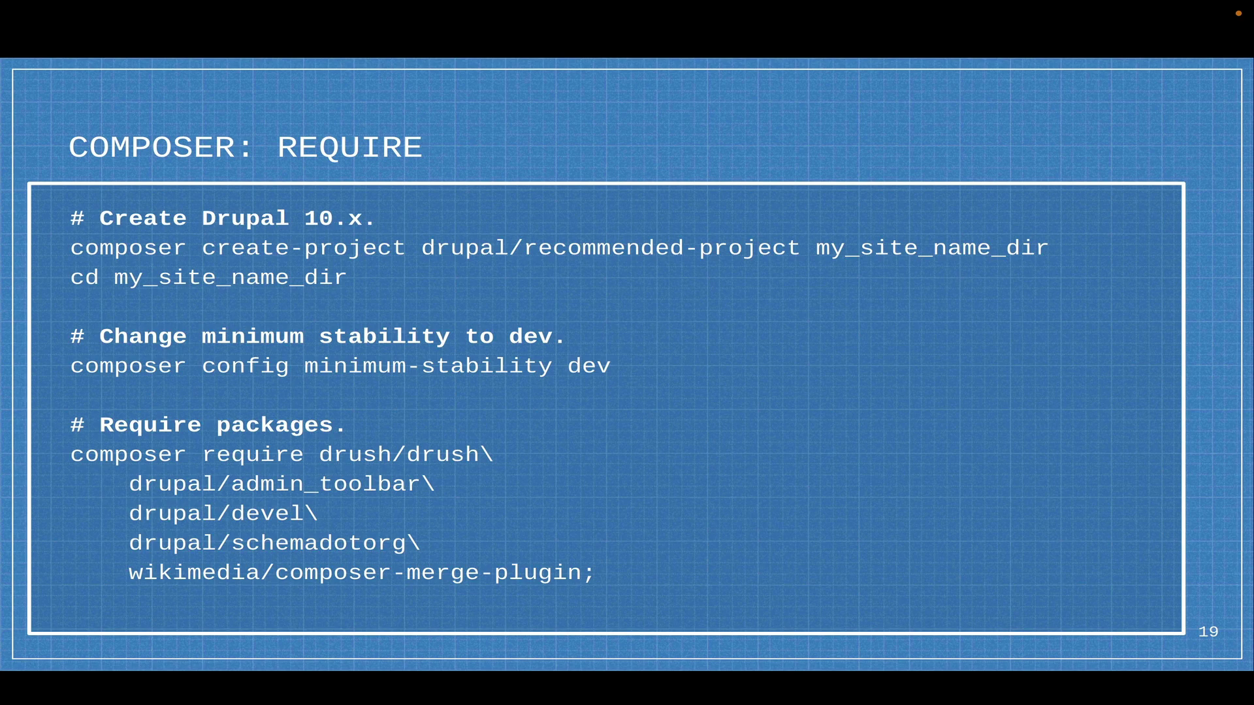
Step: Advance the presentation from slide 19 to slide 20, 'Merge composer.libraries.json'
{"action": "key", "text": "Right"}
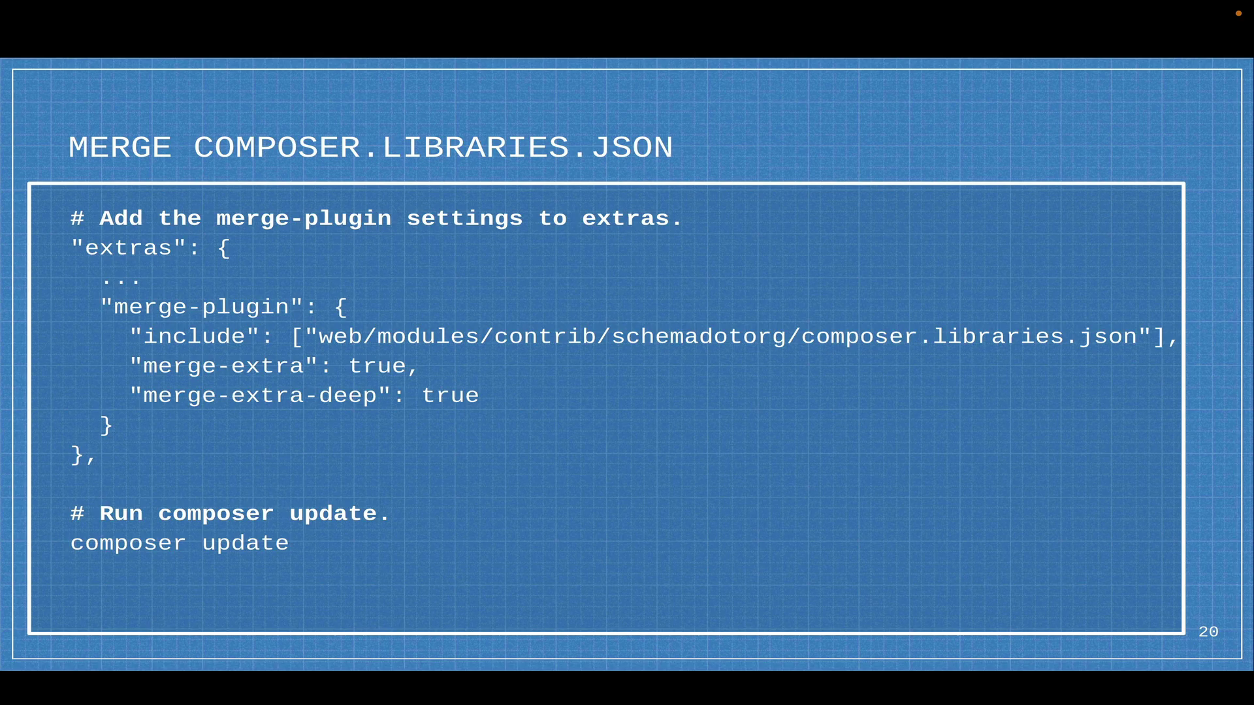
Step: Set Composer's minimum stability to dev in Terminal using the command from the setup notes
{"action": "key", "text": "Right"}
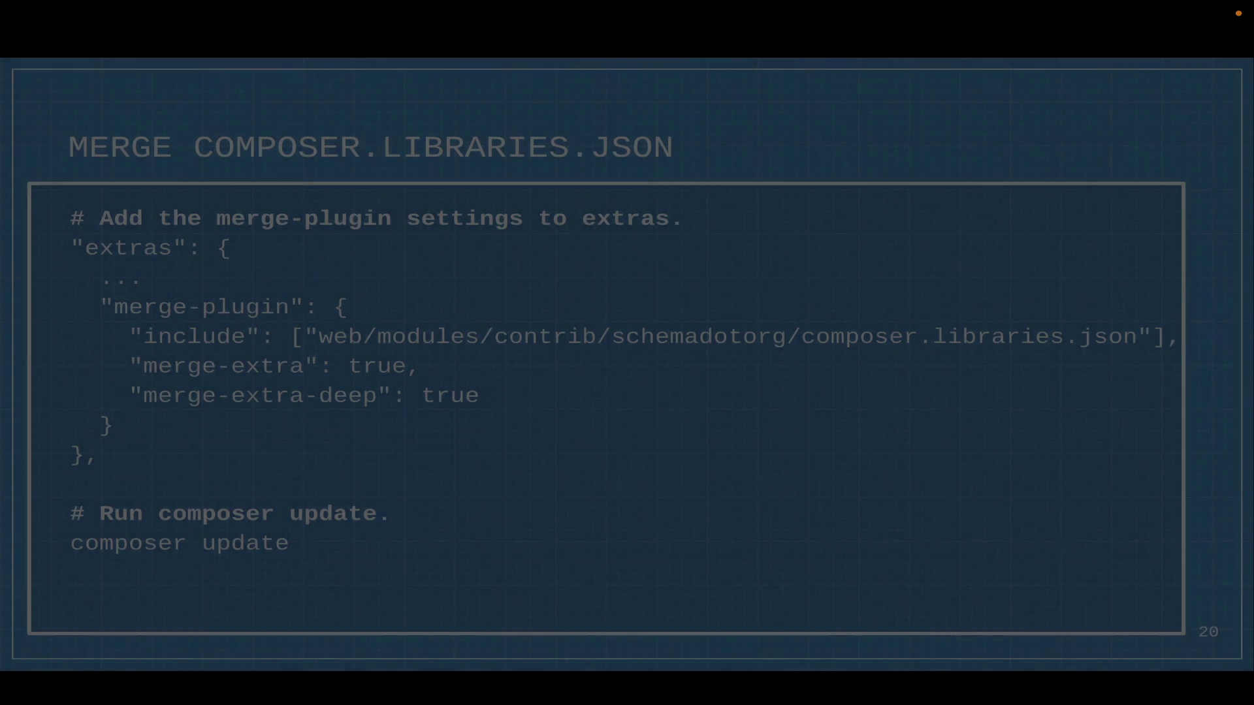
{"action": "key", "text": "ctrl+Left"}
{"action": "key", "text": "ctrl+Left"}
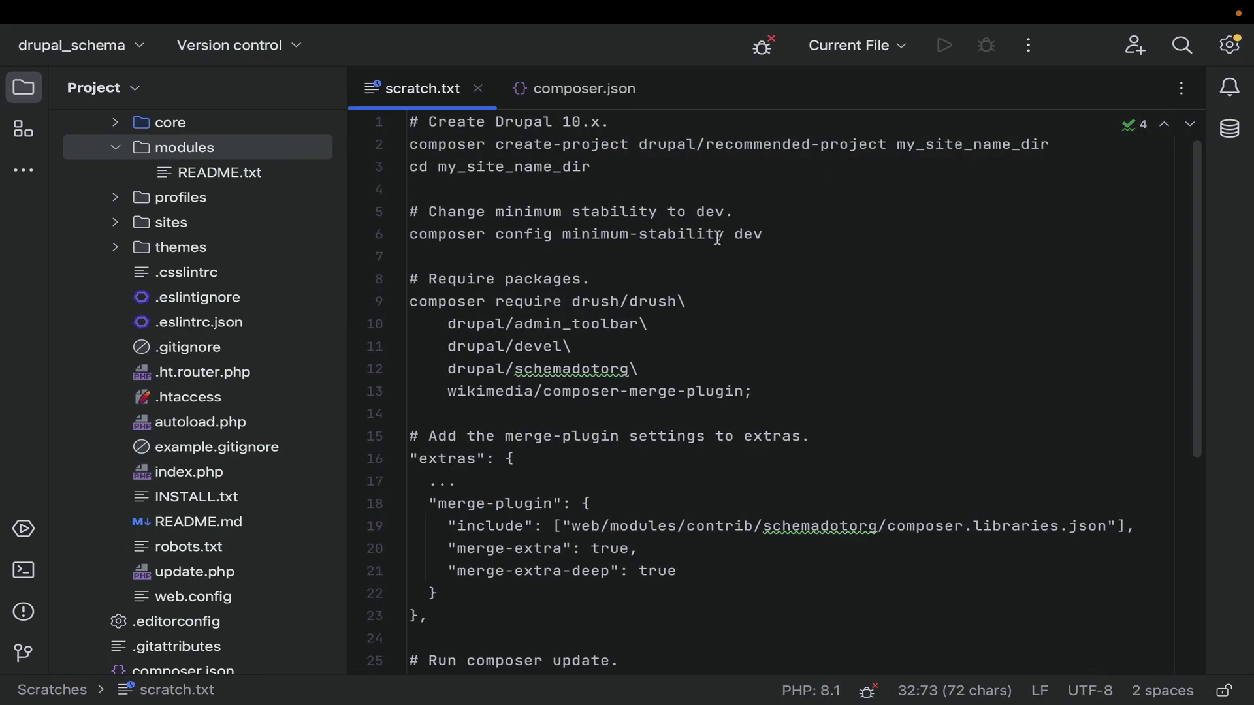
{"action": "left_click_drag", "start_coordinate": [783, 236], "coordinate": [379, 229]}
{"action": "key", "text": "super+c"}
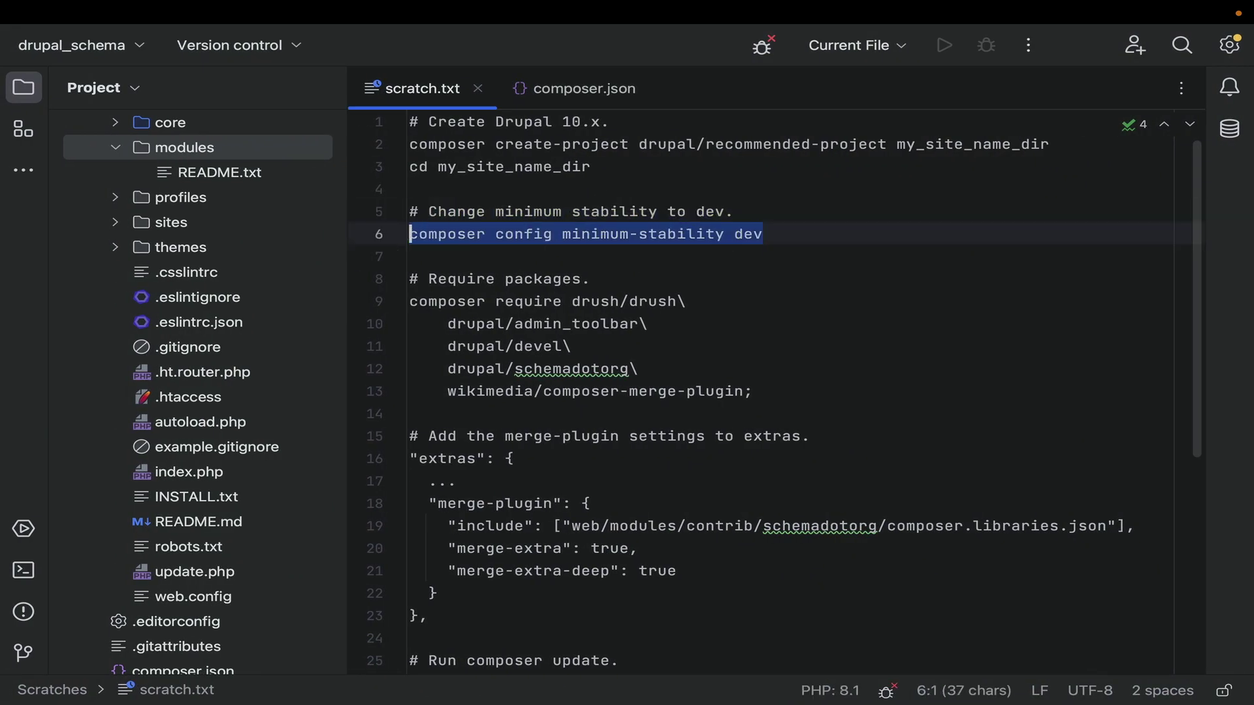
{"action": "key", "text": "ctrl+Right"}
{"action": "key", "text": "super+v"}
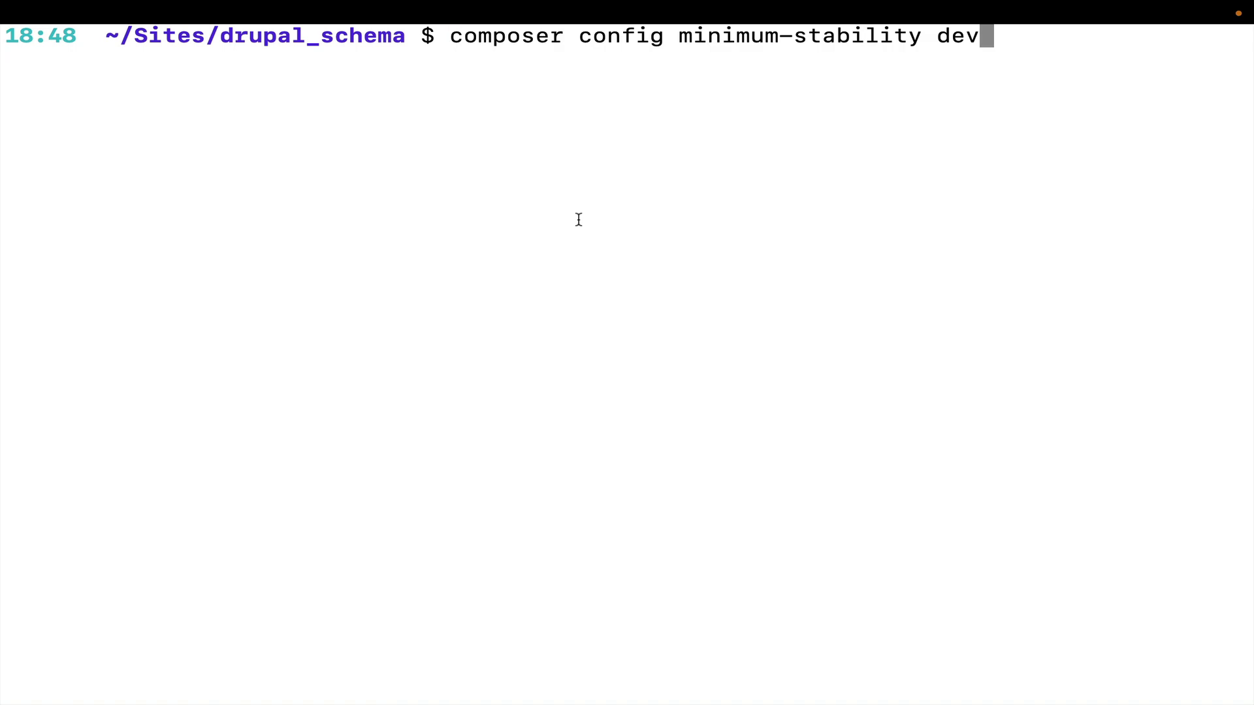
{"action": "key", "text": "Return"}
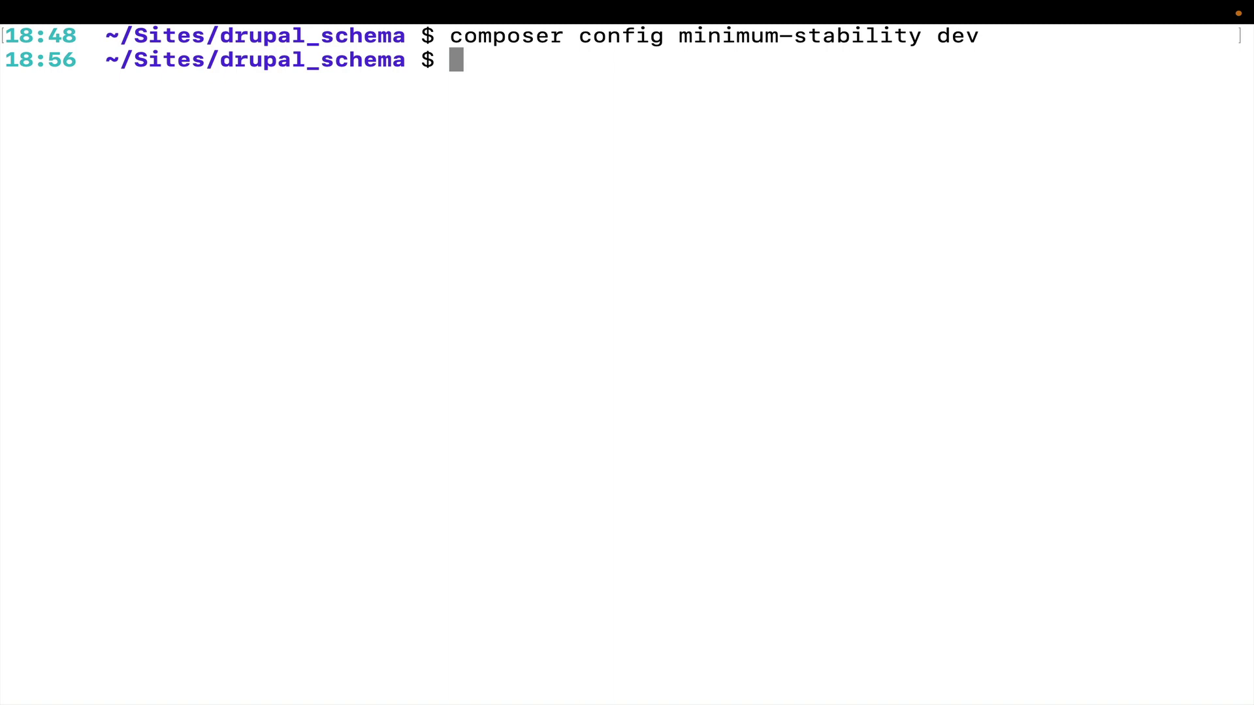
Step: Require drush, admin_toolbar, devel, schemadotorg and composer-merge-plugin, answering y to trust the merge plugin
{"action": "key", "text": "ctrl+Left"}
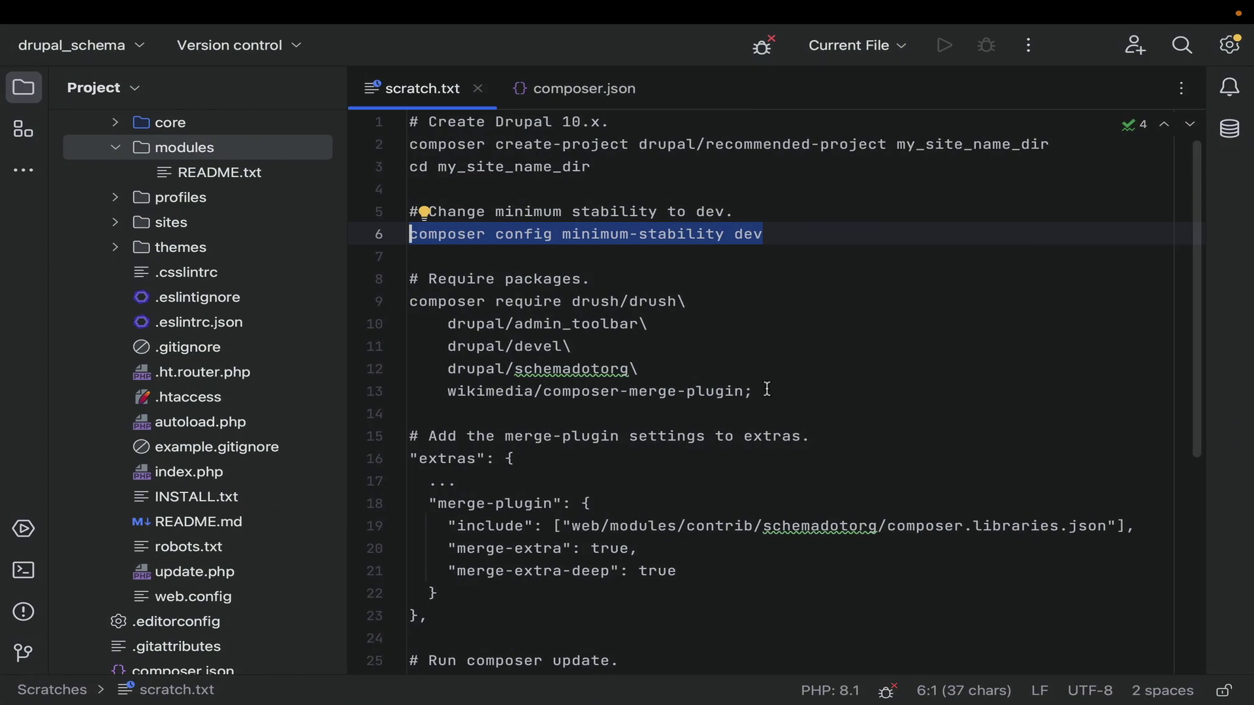
{"action": "left_click_drag", "start_coordinate": [754, 392], "coordinate": [379, 306]}
{"action": "key", "text": "super+c"}
{"action": "key", "text": "ctrl+Right"}
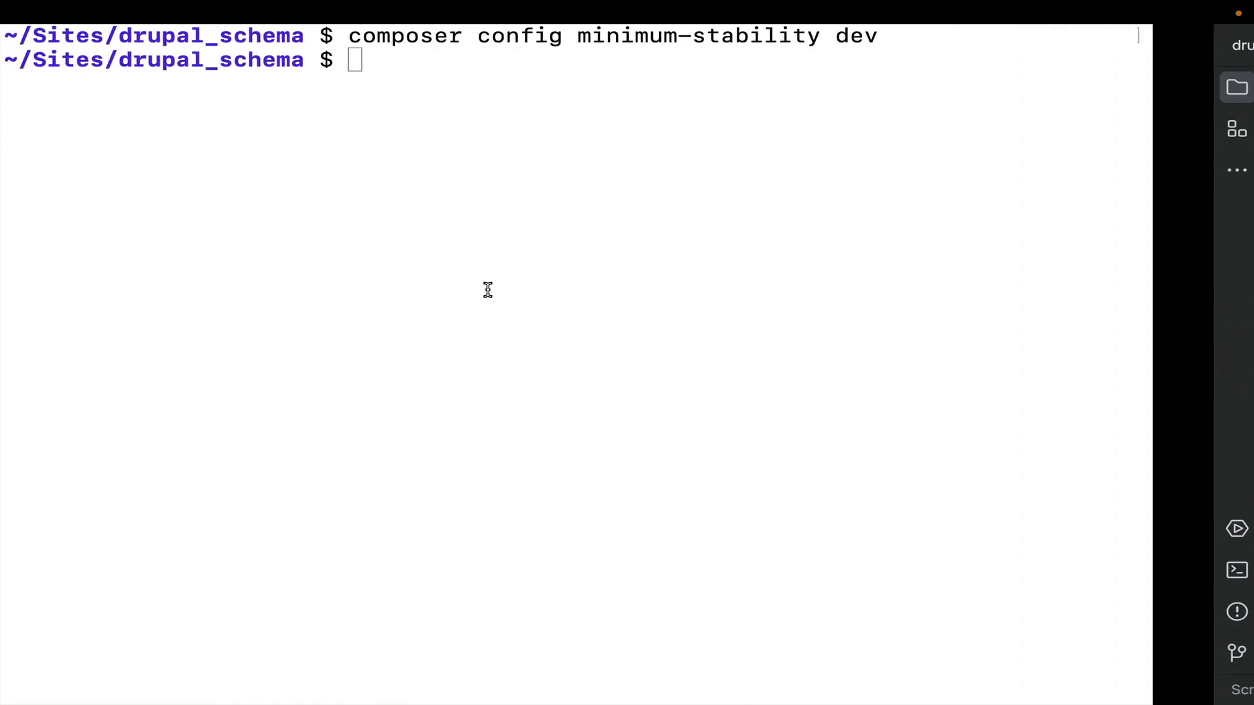
{"action": "key", "text": "super+v"}
{"action": "key", "text": "Return"}
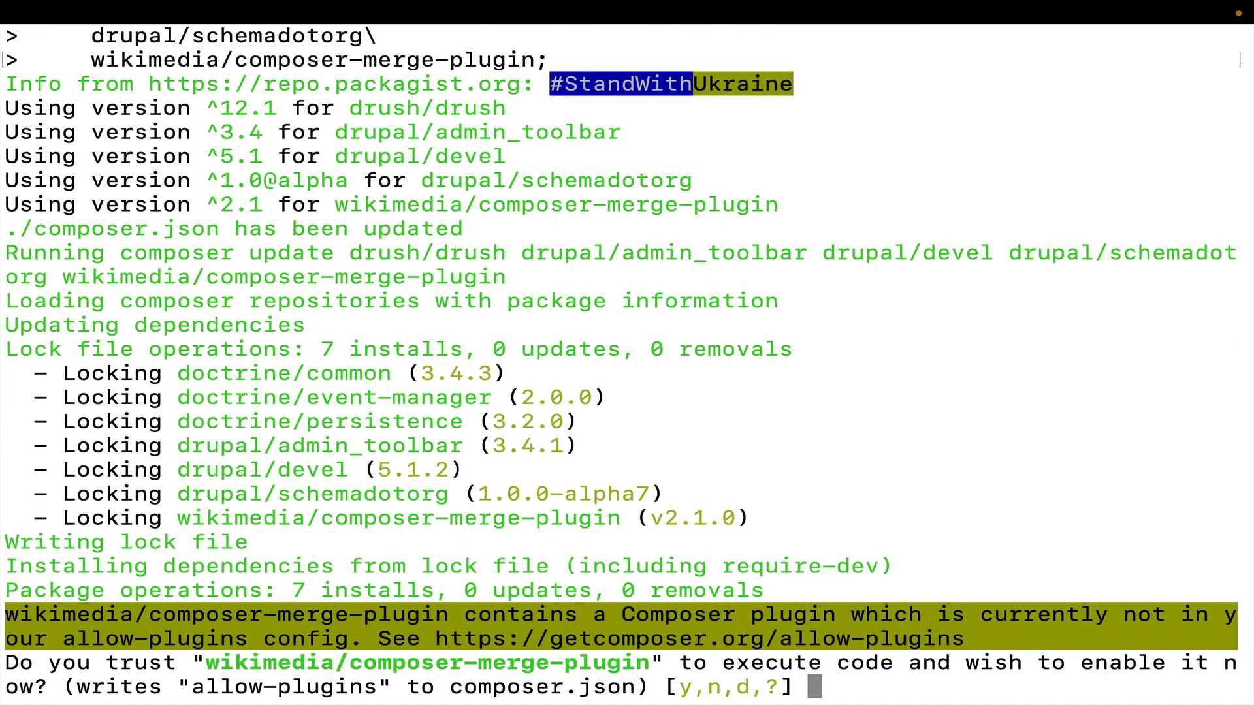
{"action": "type", "text": "y"}
{"action": "key", "text": "Return"}
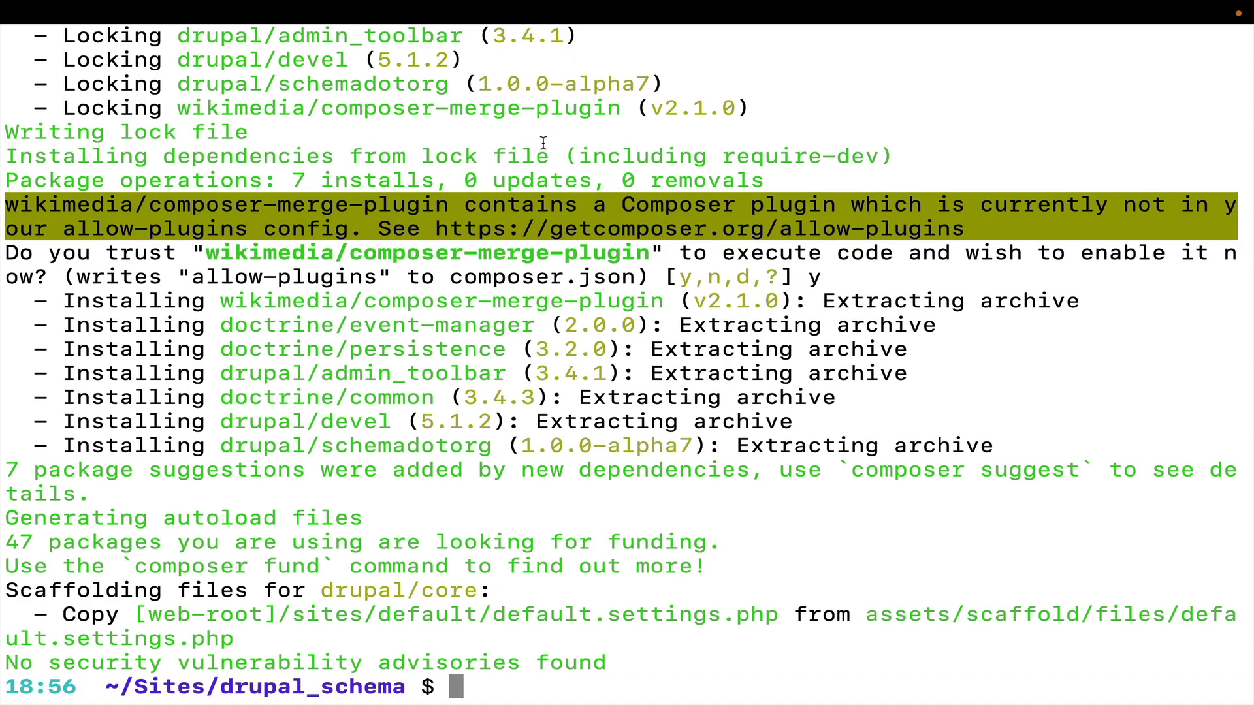
{"action": "key", "text": "super+Tab"}
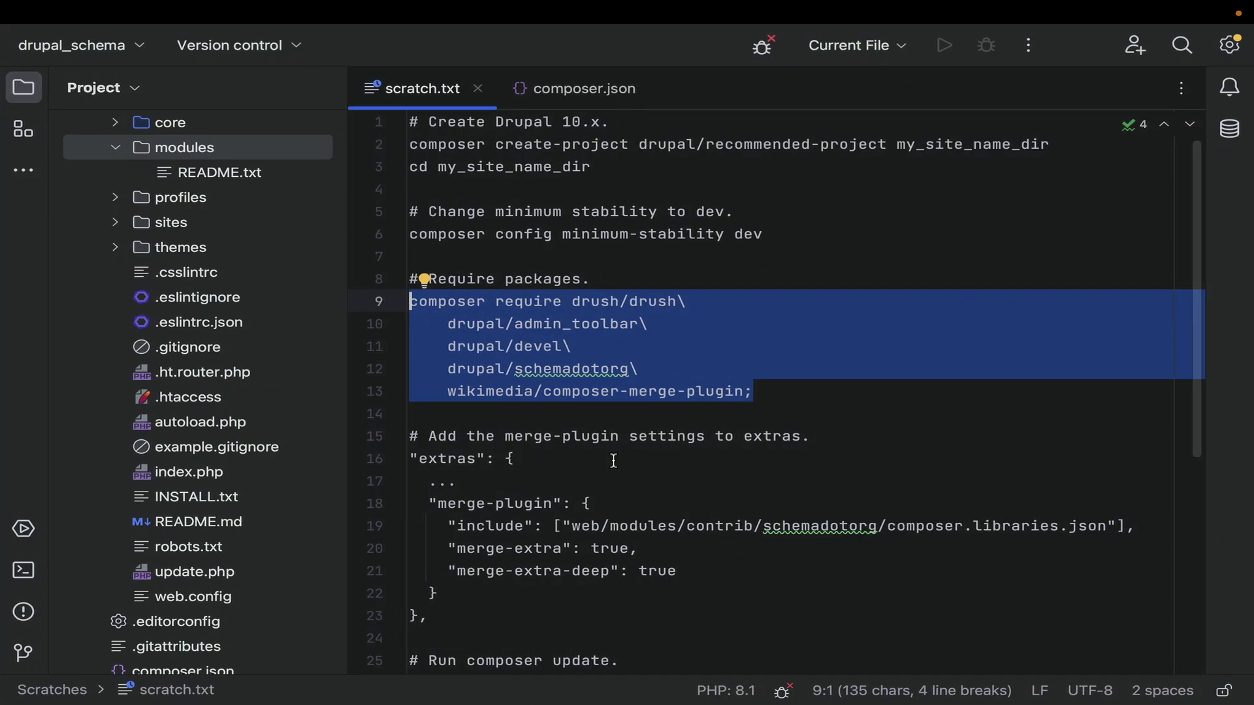
{"action": "left_click_drag", "start_coordinate": [438, 594], "coordinate": [372, 505]}
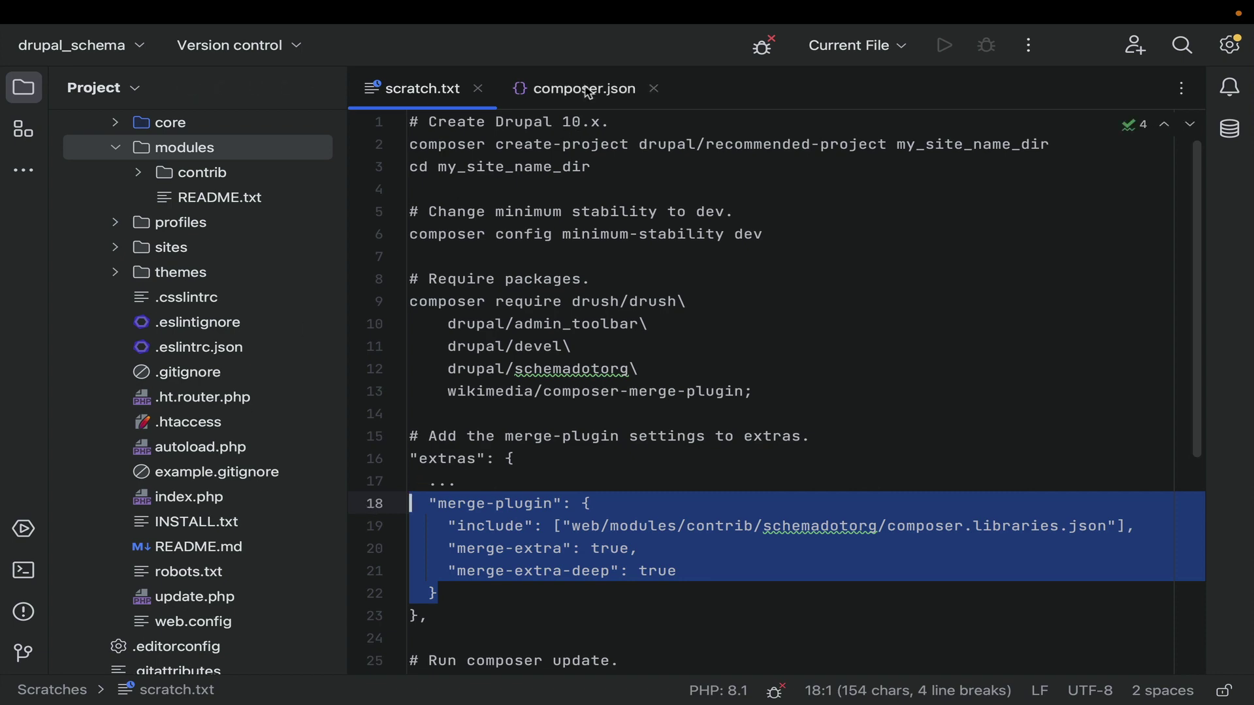
Step: Paste the merge-plugin settings into the extra section of composer.json
{"action": "left_click", "coordinate": [532, 90]}
{"action": "scroll", "coordinate": [529, 458], "scroll_direction": "down", "scroll_amount": 20}
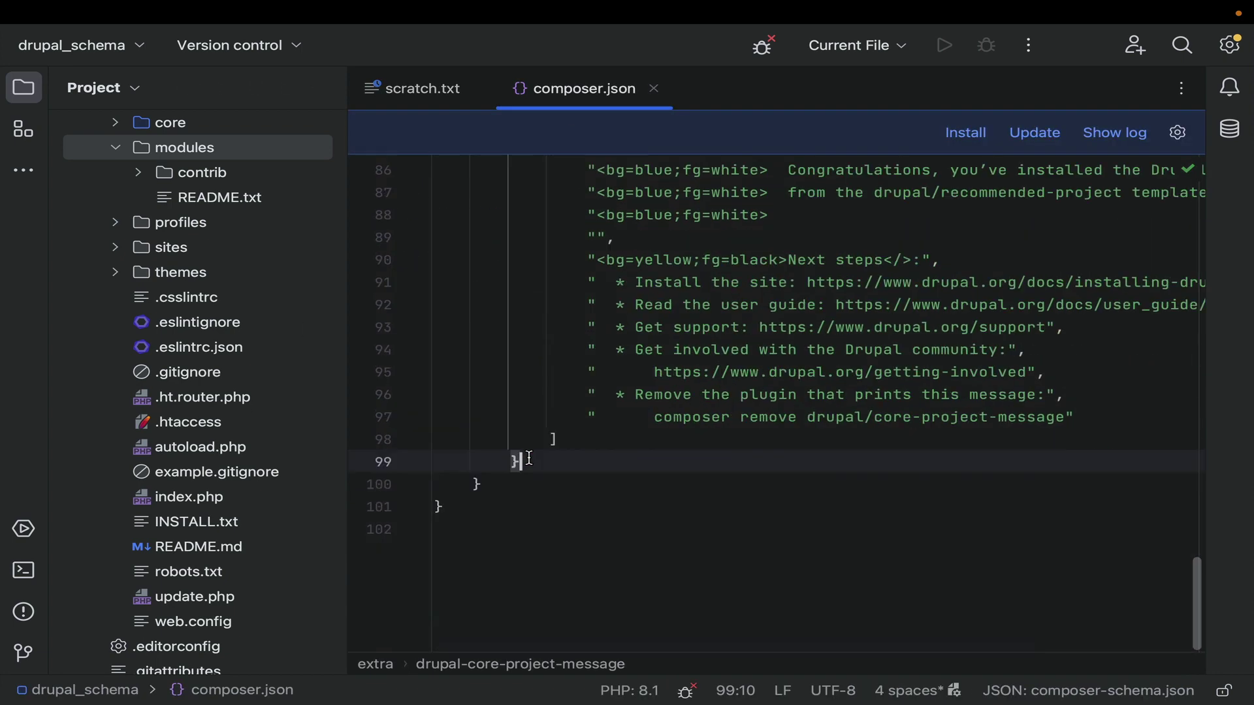
{"action": "scroll", "coordinate": [533, 458], "scroll_direction": "up", "scroll_amount": 5}
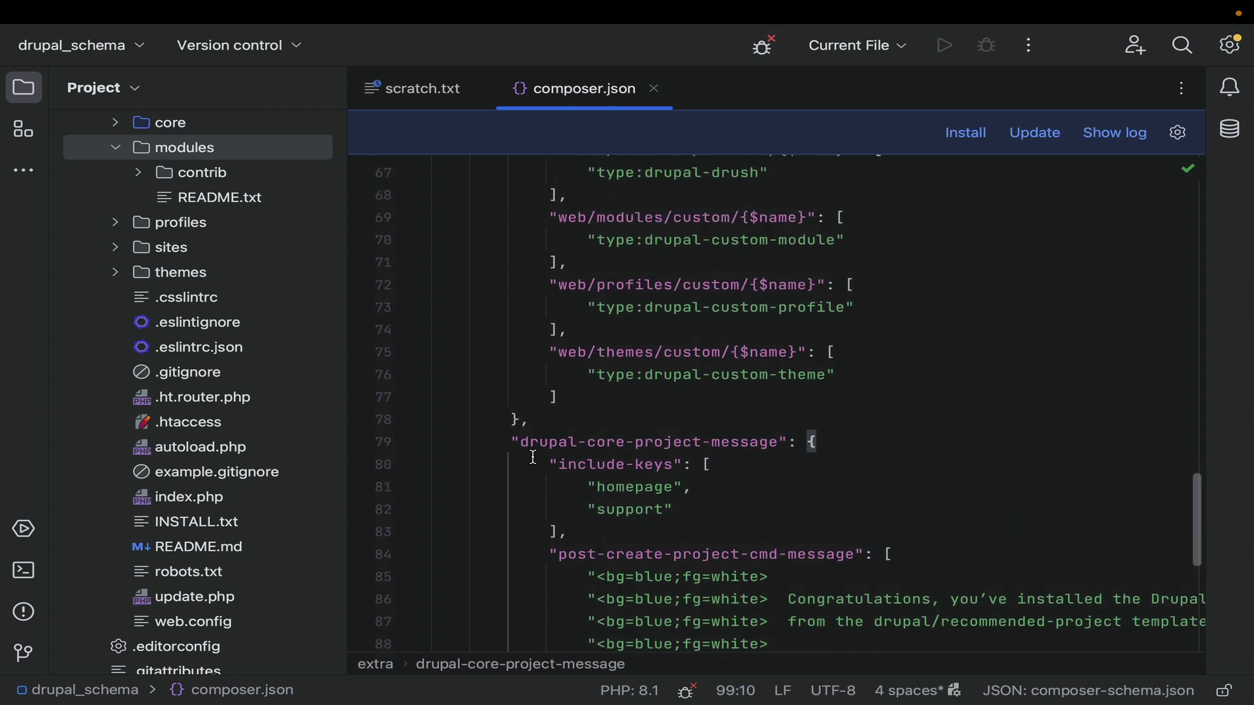
{"action": "scroll", "coordinate": [533, 457], "scroll_direction": "down", "scroll_amount": 2}
{"action": "scroll", "coordinate": [533, 457], "scroll_direction": "down", "scroll_amount": 3}
{"action": "key", "text": "Return"}
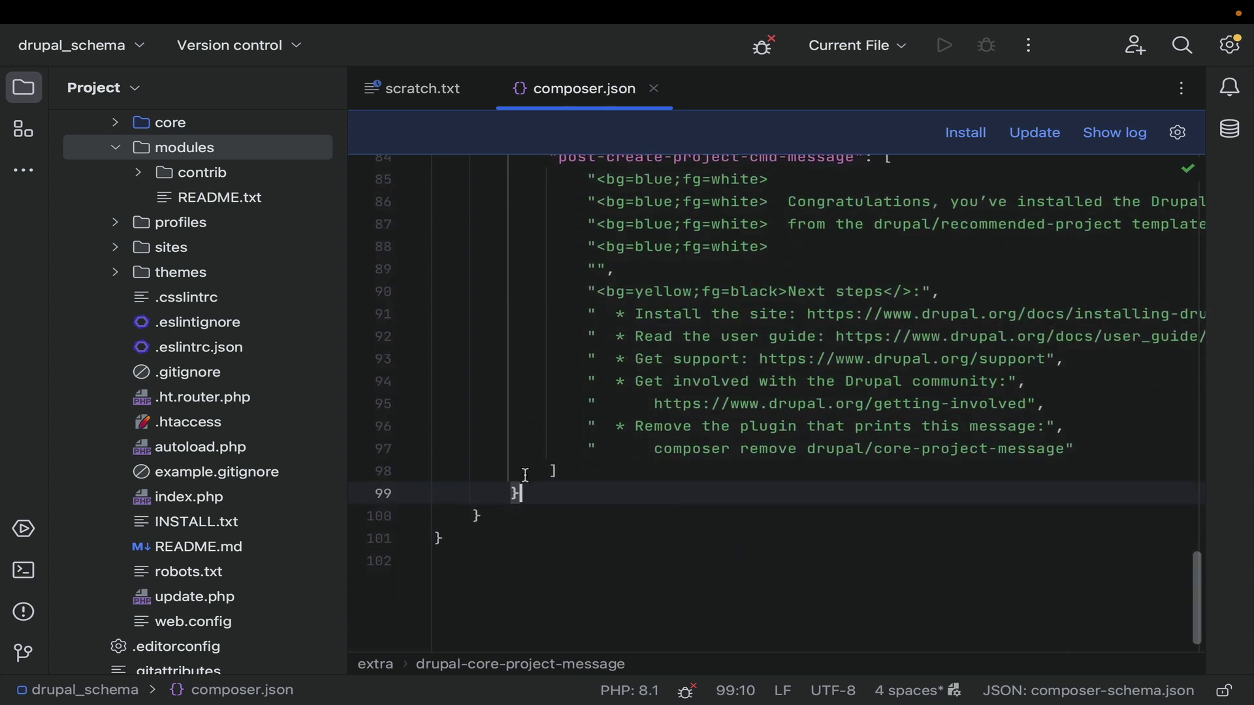
{"action": "key", "text": "ctrl+v"}
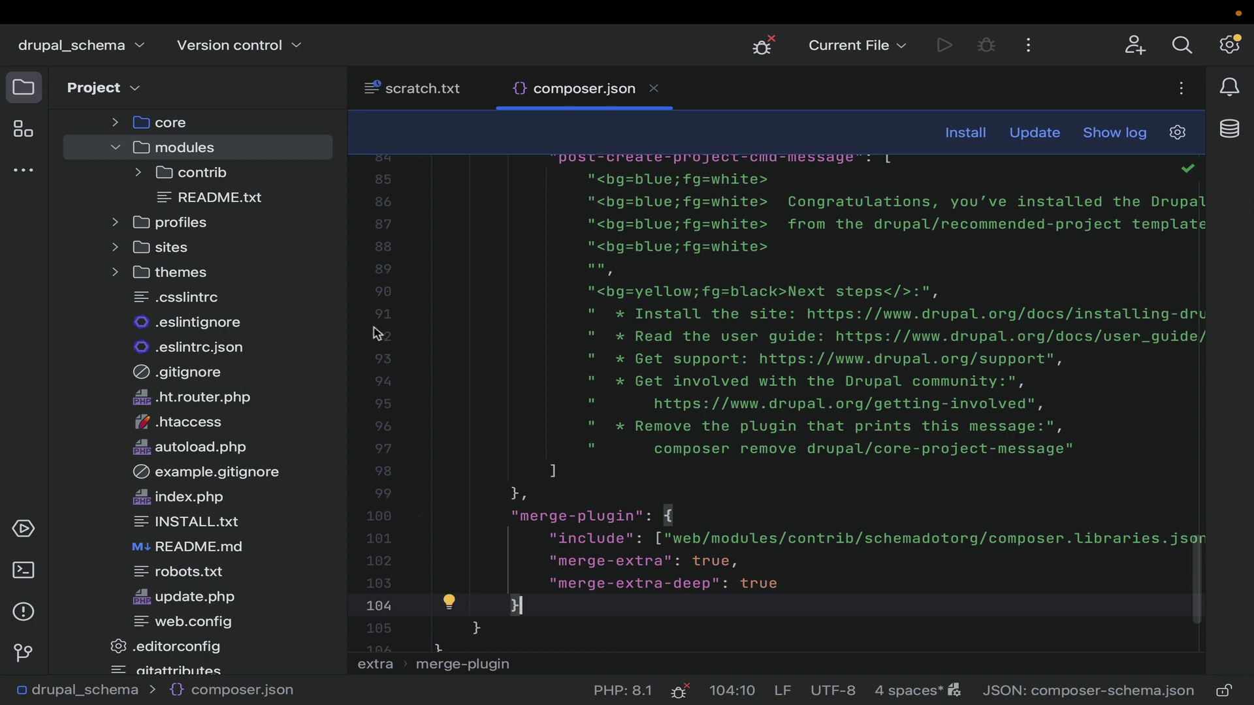
Step: Open web/modules/contrib/schemadotorg/composer.libraries.json and read through it
{"action": "left_click", "coordinate": [139, 173]}
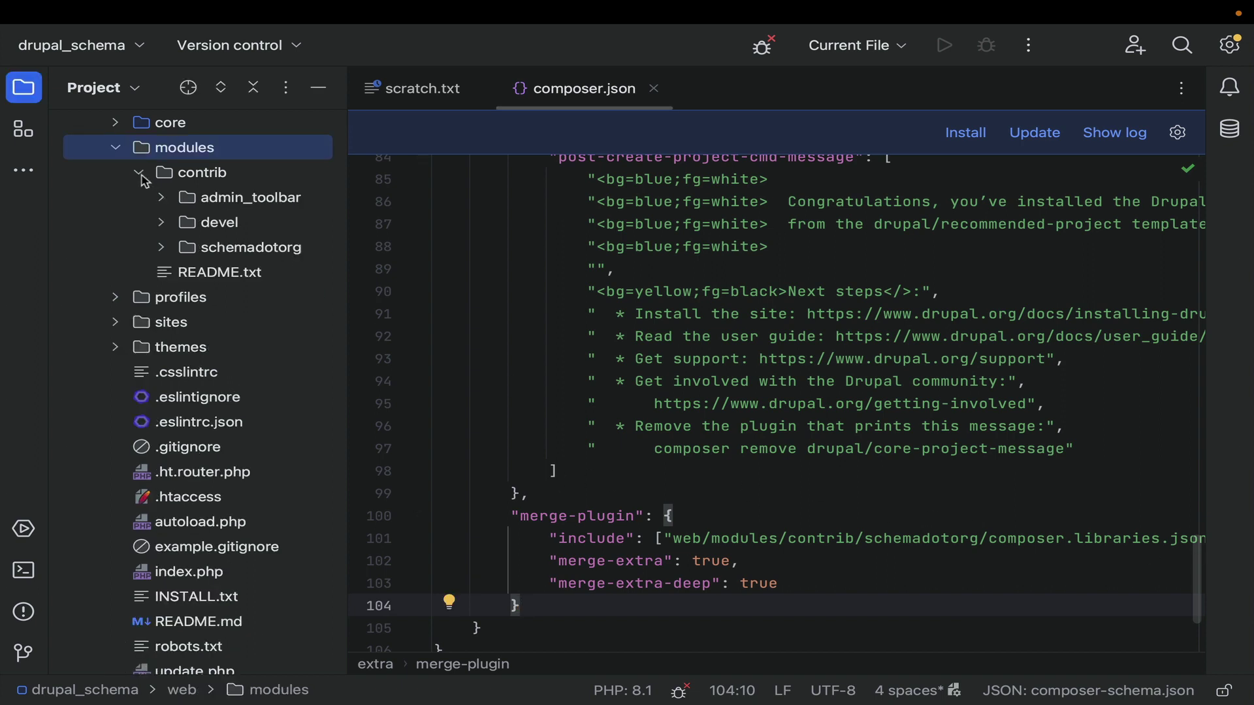
{"action": "left_click", "coordinate": [165, 252]}
{"action": "scroll", "coordinate": [196, 365], "scroll_direction": "down", "scroll_amount": 2}
{"action": "left_click", "coordinate": [298, 481]}
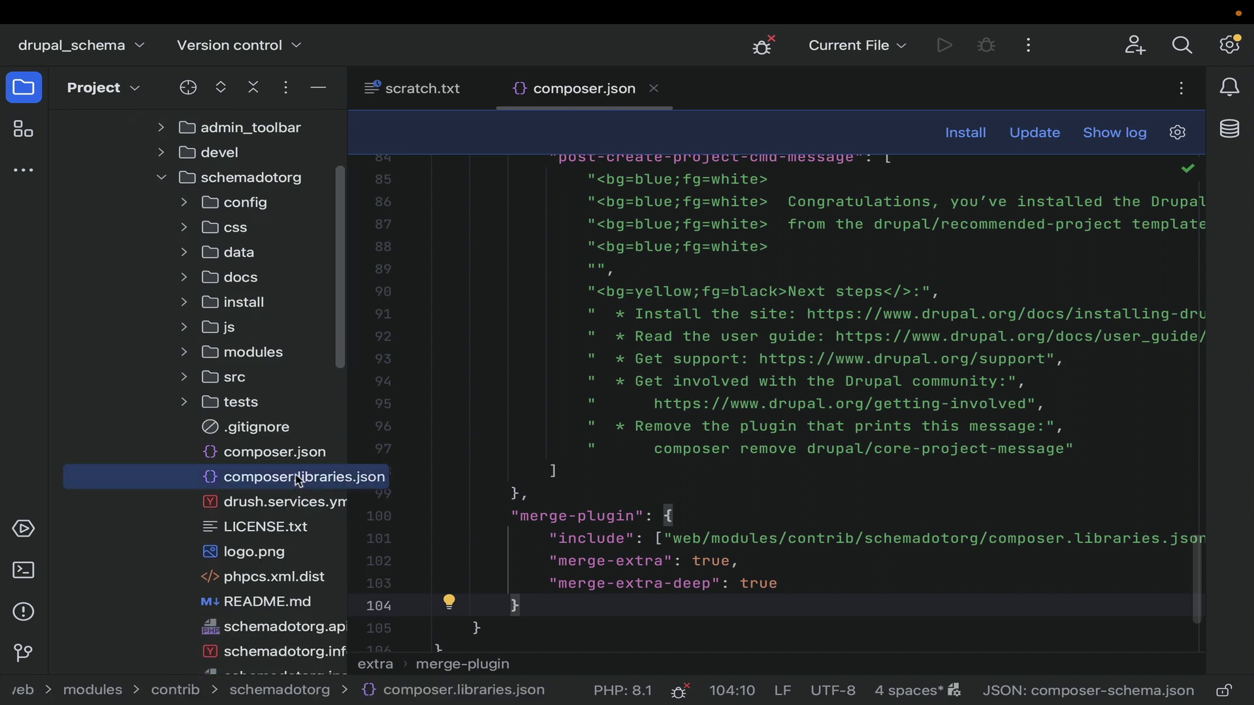
{"action": "double_click", "coordinate": [298, 481]}
{"action": "scroll", "coordinate": [735, 421], "scroll_direction": "up", "scroll_amount": 1}
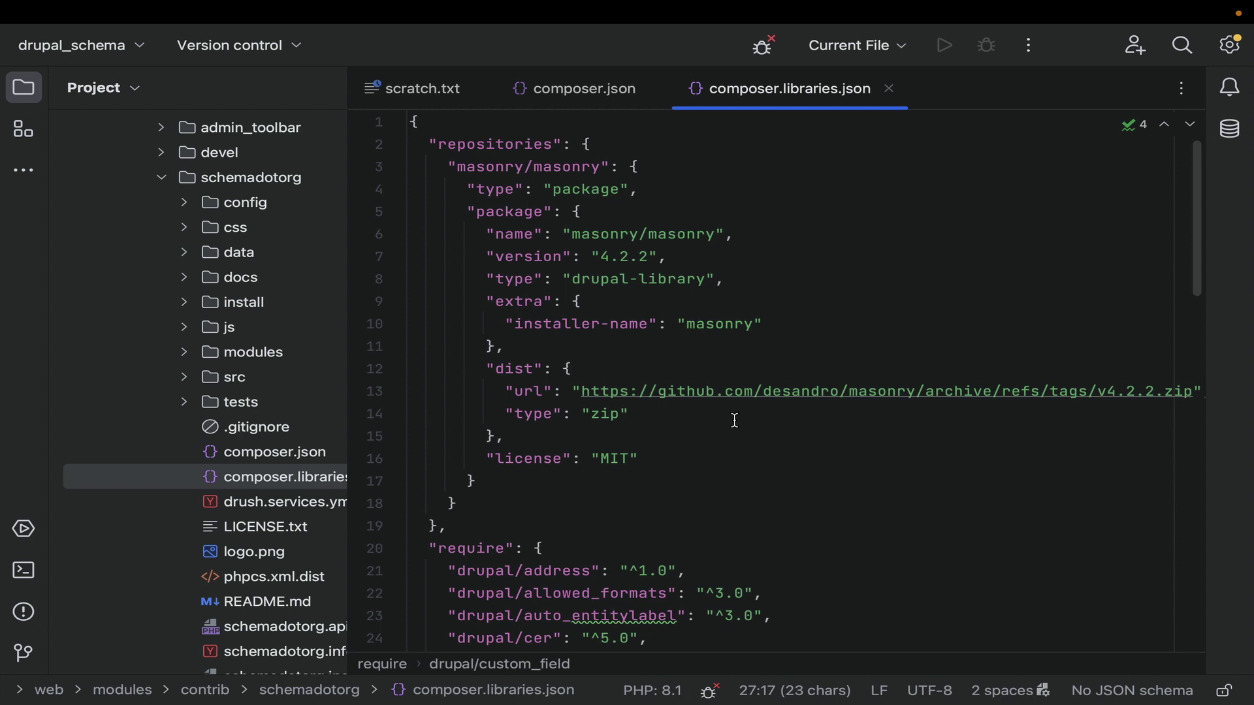
{"action": "scroll", "coordinate": [735, 421], "scroll_direction": "down", "scroll_amount": 5}
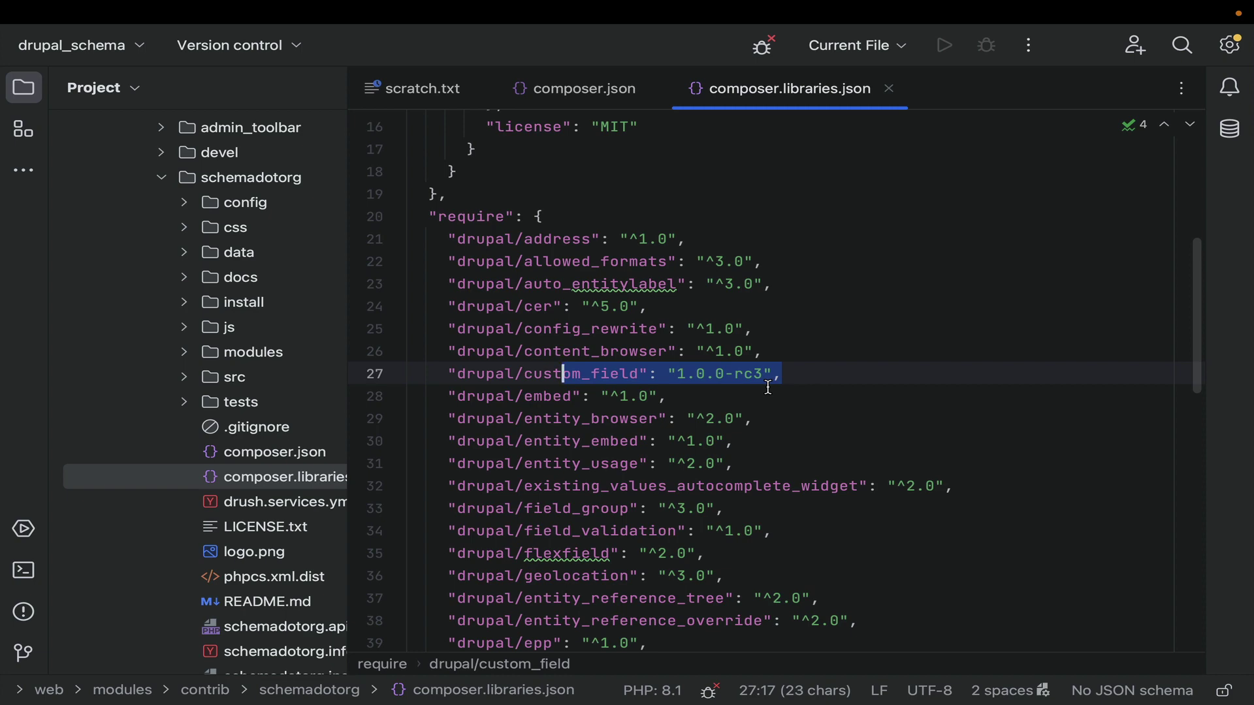
{"action": "scroll", "coordinate": [769, 387], "scroll_direction": "down", "scroll_amount": 7}
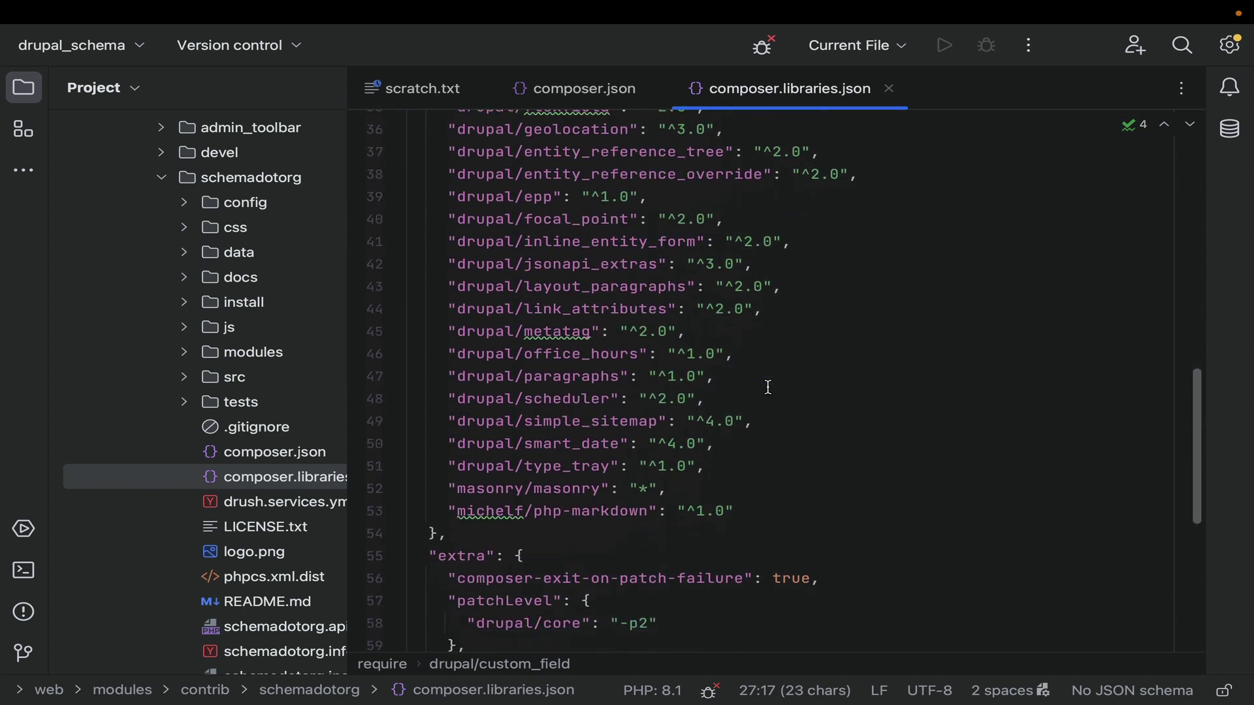
{"action": "scroll", "coordinate": [769, 387], "scroll_direction": "down", "scroll_amount": 4}
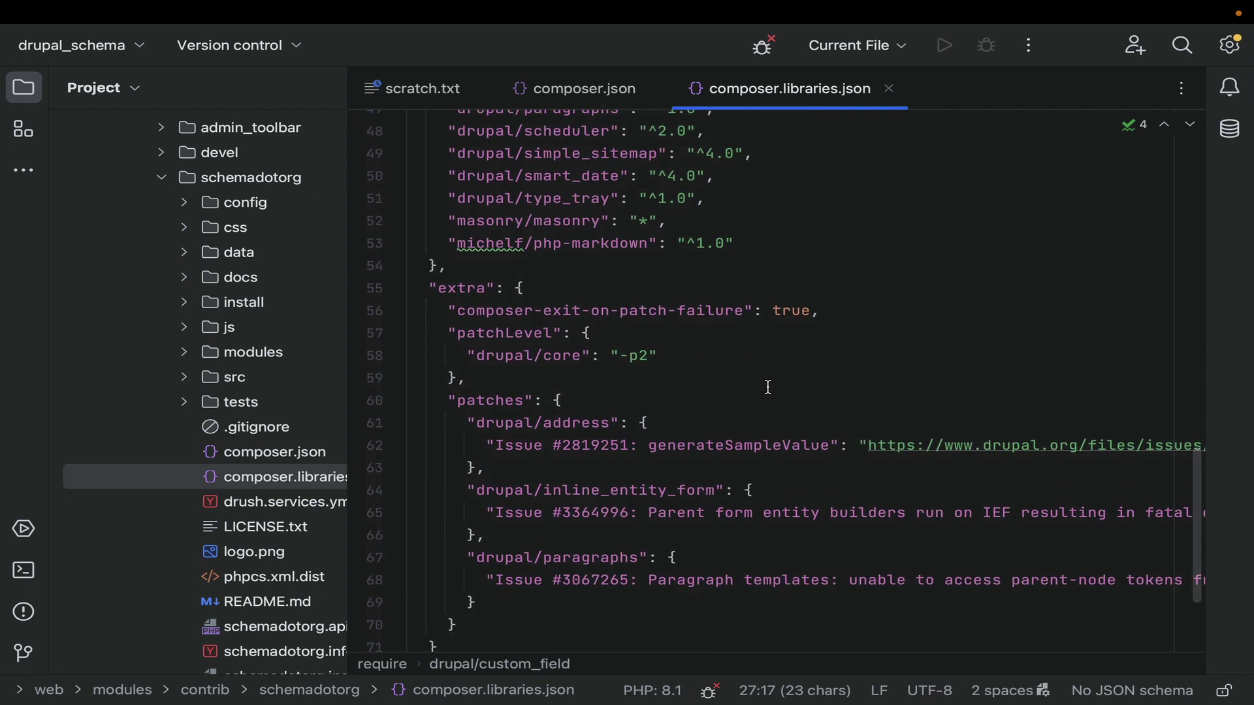
{"action": "scroll", "coordinate": [794, 347], "scroll_direction": "up", "scroll_amount": 3}
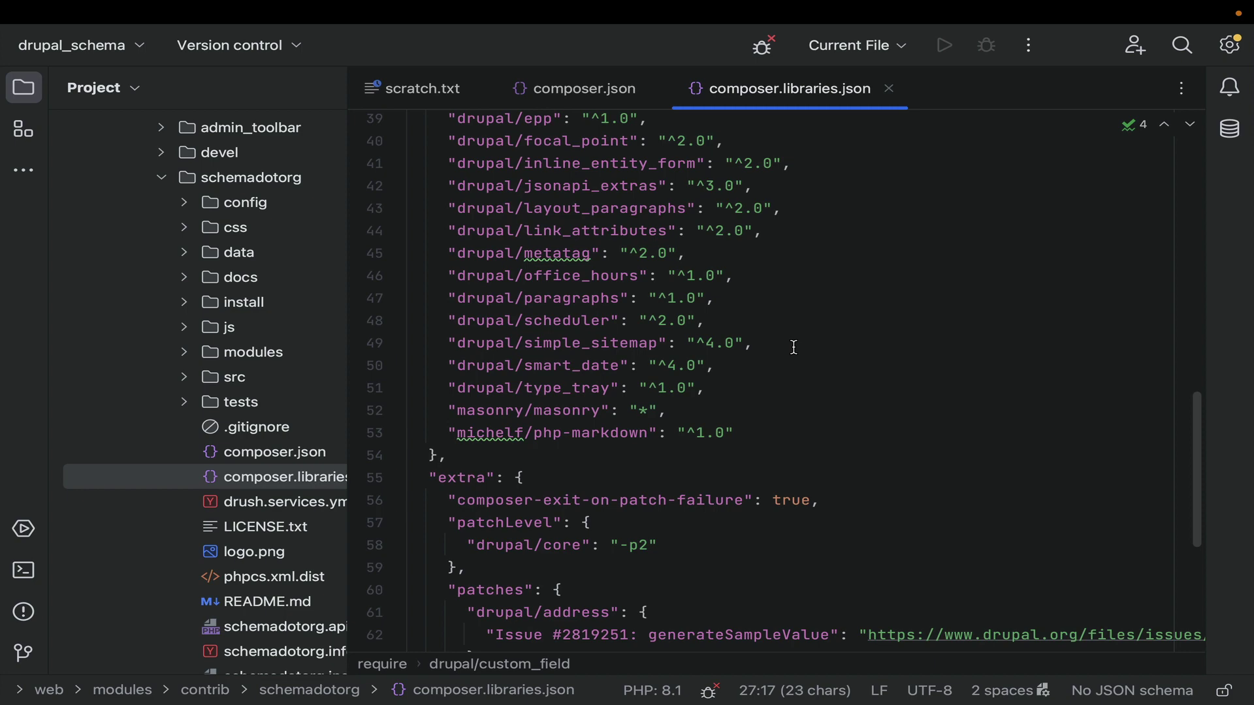
{"action": "left_click", "coordinate": [451, 92]}
Step: Run composer update in Terminal
{"action": "scroll", "coordinate": [529, 416], "scroll_direction": "down", "scroll_amount": 3}
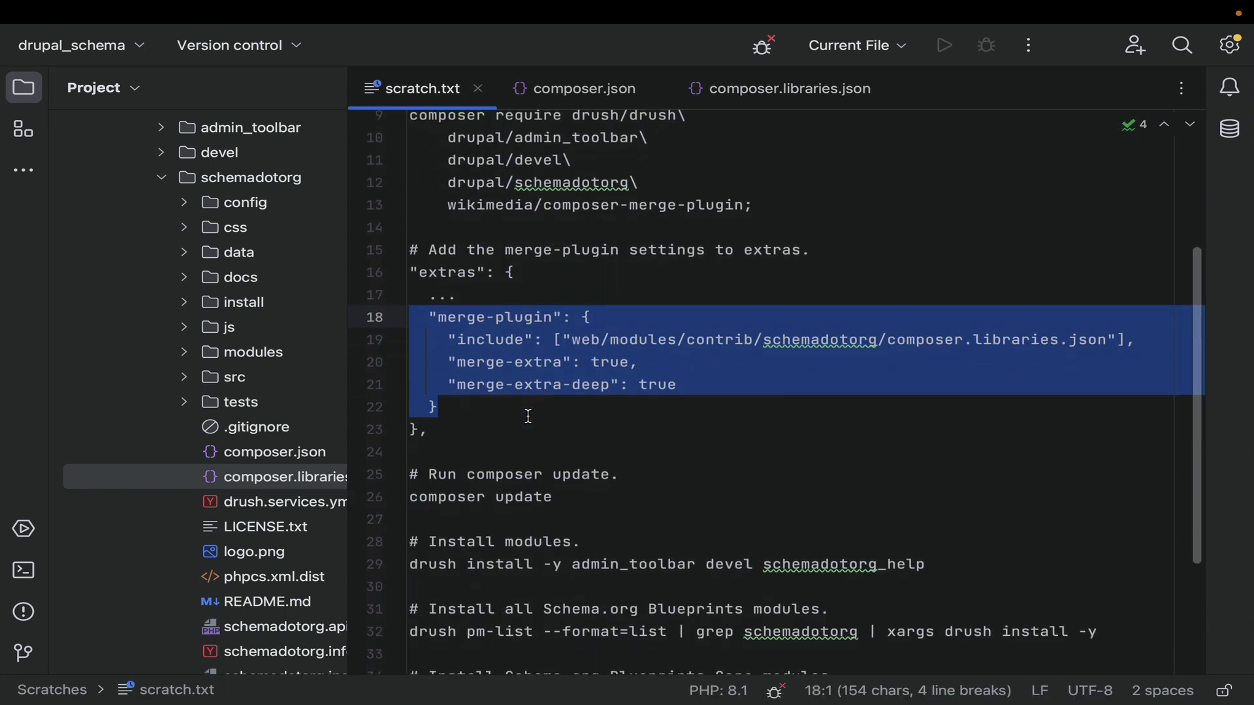
{"action": "left_click_drag", "start_coordinate": [561, 498], "coordinate": [409, 496]}
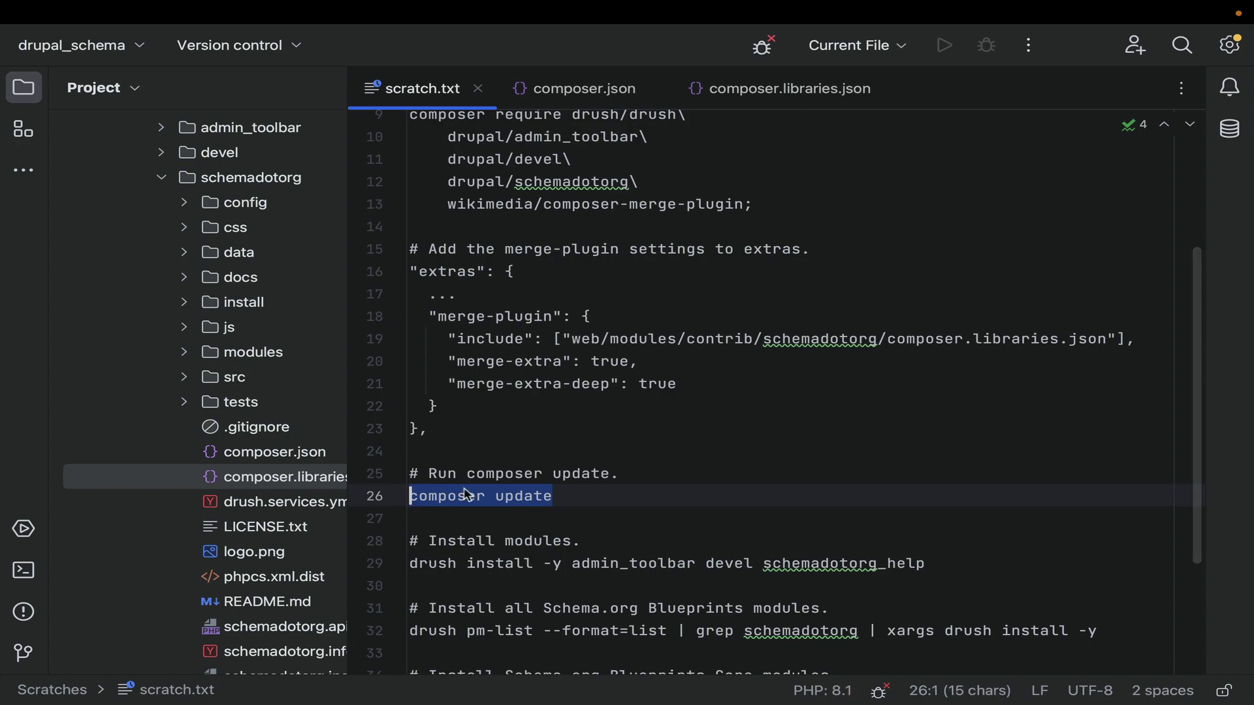
{"action": "key", "text": "super+c"}
{"action": "key", "text": "super+Tab"}
{"action": "key", "text": "super+v"}
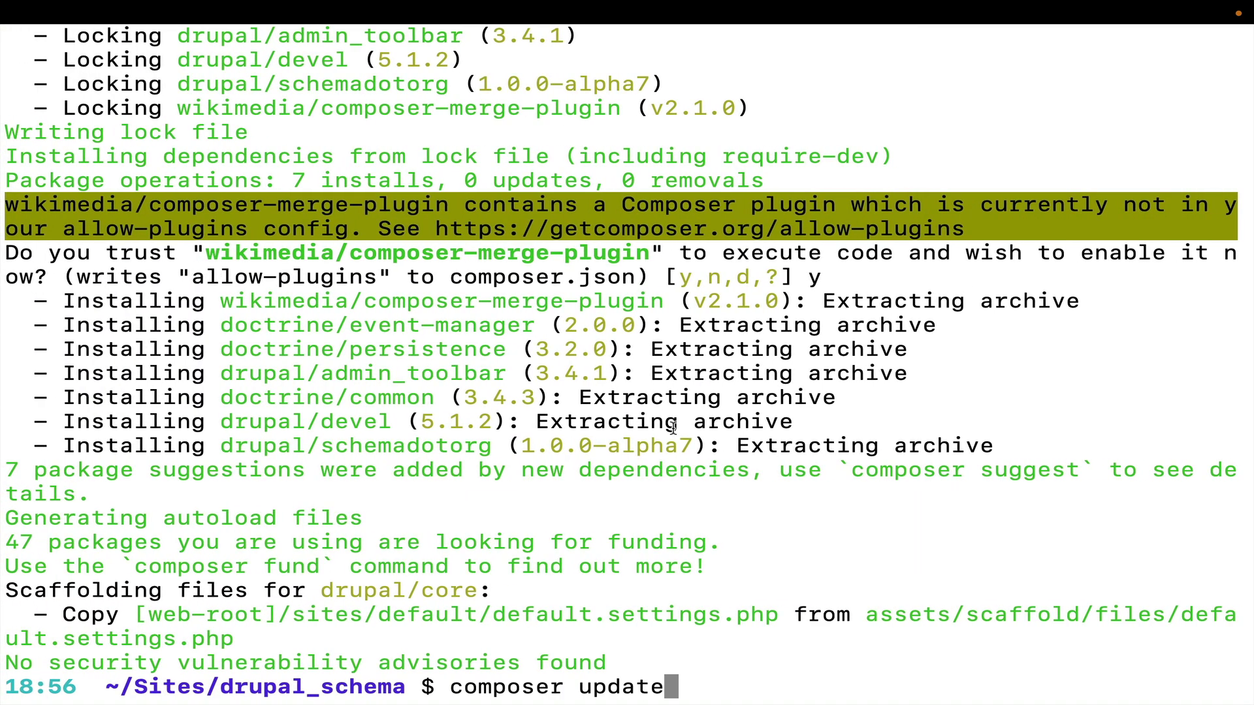
{"action": "key", "text": "Return"}
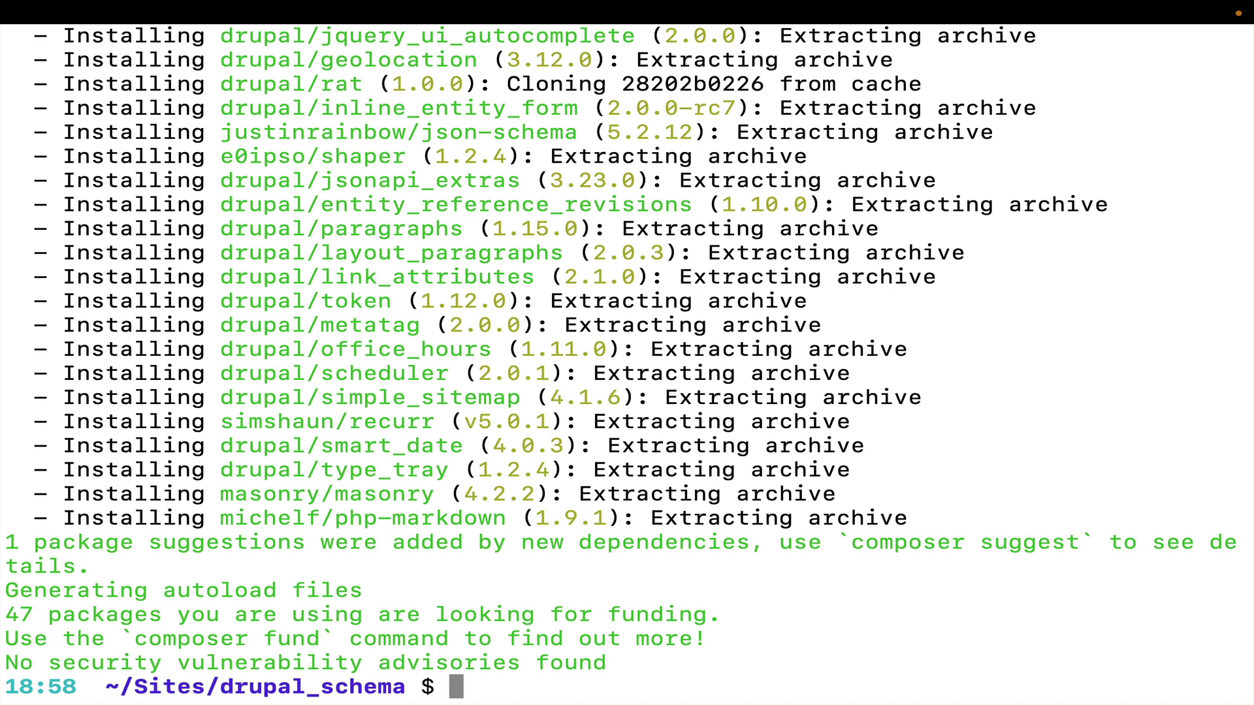
Step: Enable modules with 'drush install -y admin_toolbar devel schemadotorg_help'
{"action": "key", "text": "ctrl+Right"}
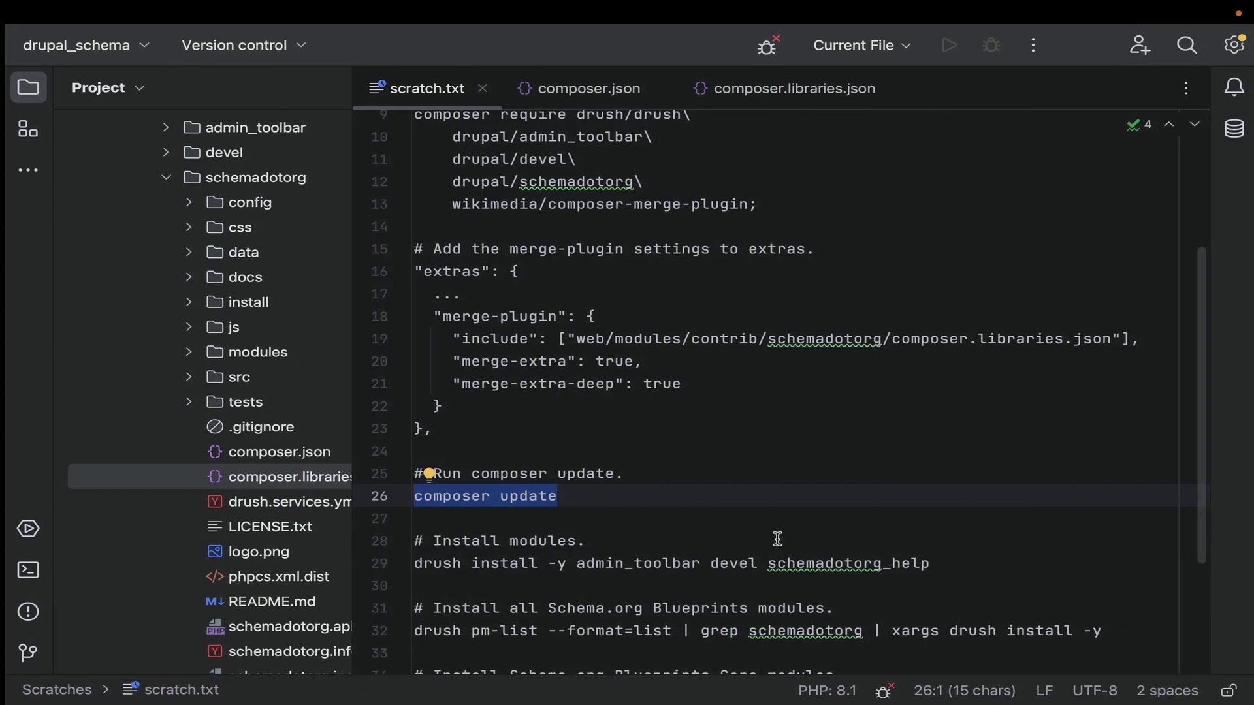
{"action": "double_click", "coordinate": [427, 562]}
{"action": "triple_click", "coordinate": [428, 562]}
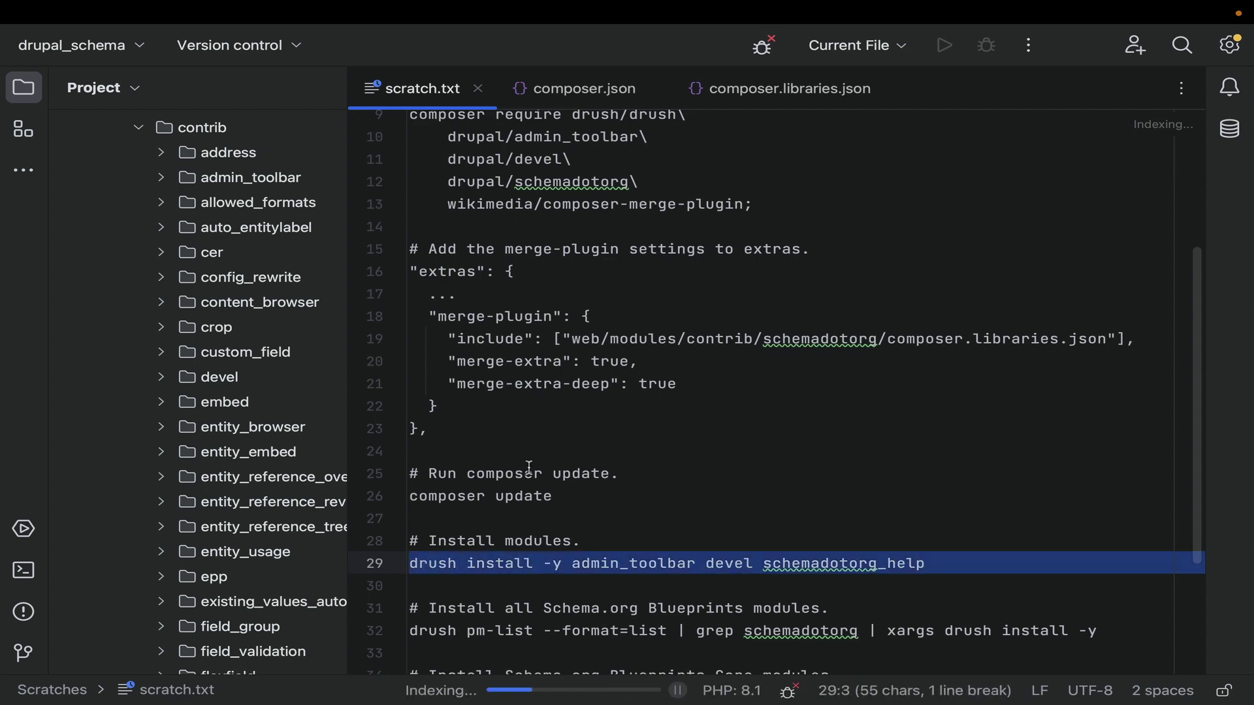
{"action": "scroll", "coordinate": [555, 457], "scroll_direction": "down", "scroll_amount": 3}
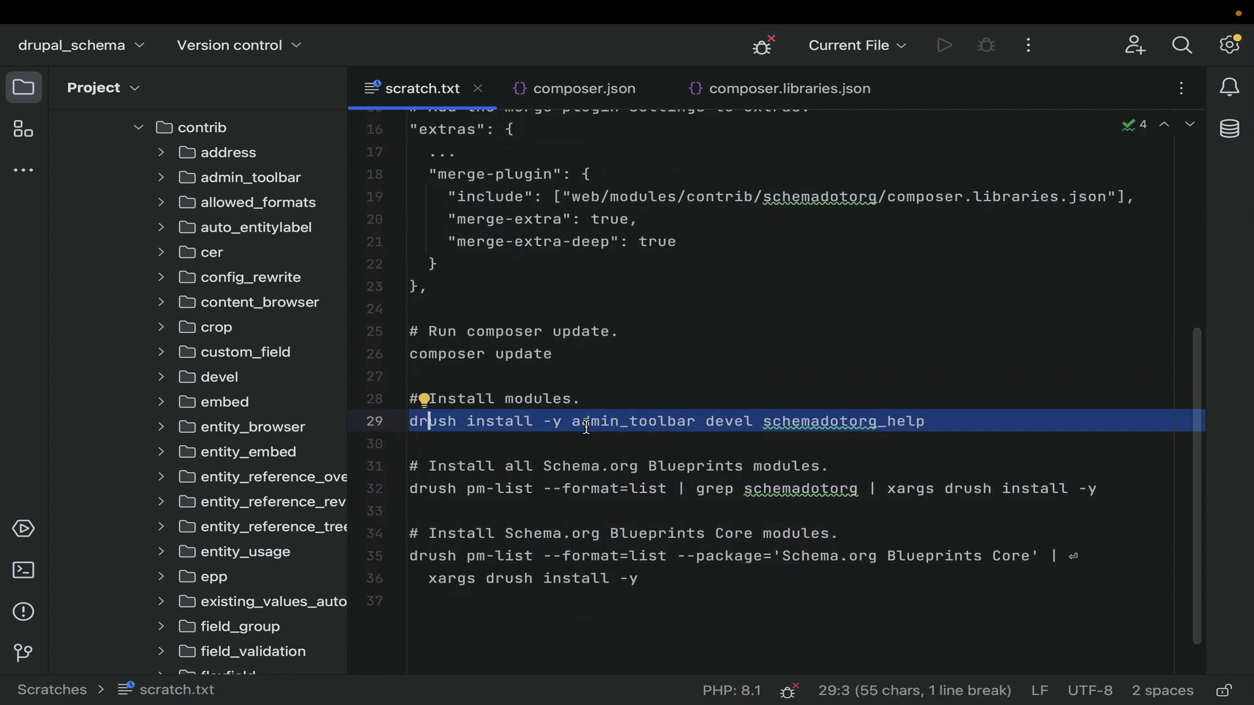
{"action": "key", "text": "ctrl+Left"}
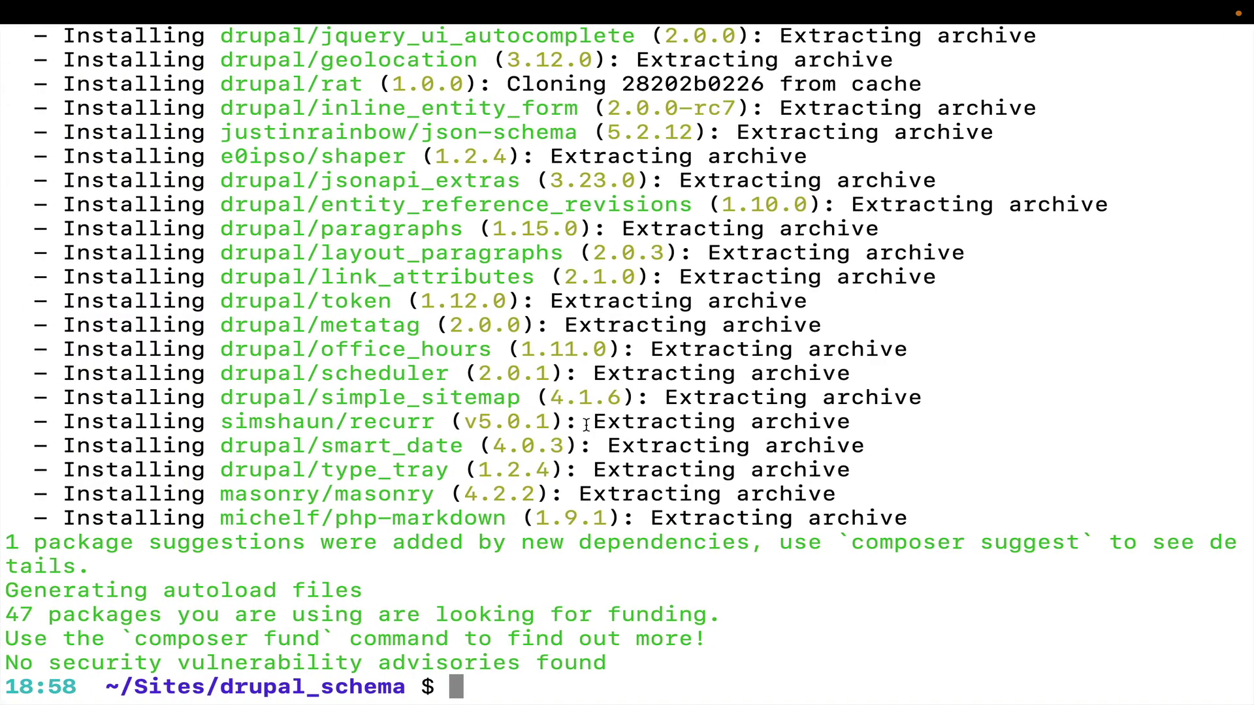
{"action": "key", "text": "super+v"}
{"action": "key", "text": "Return"}
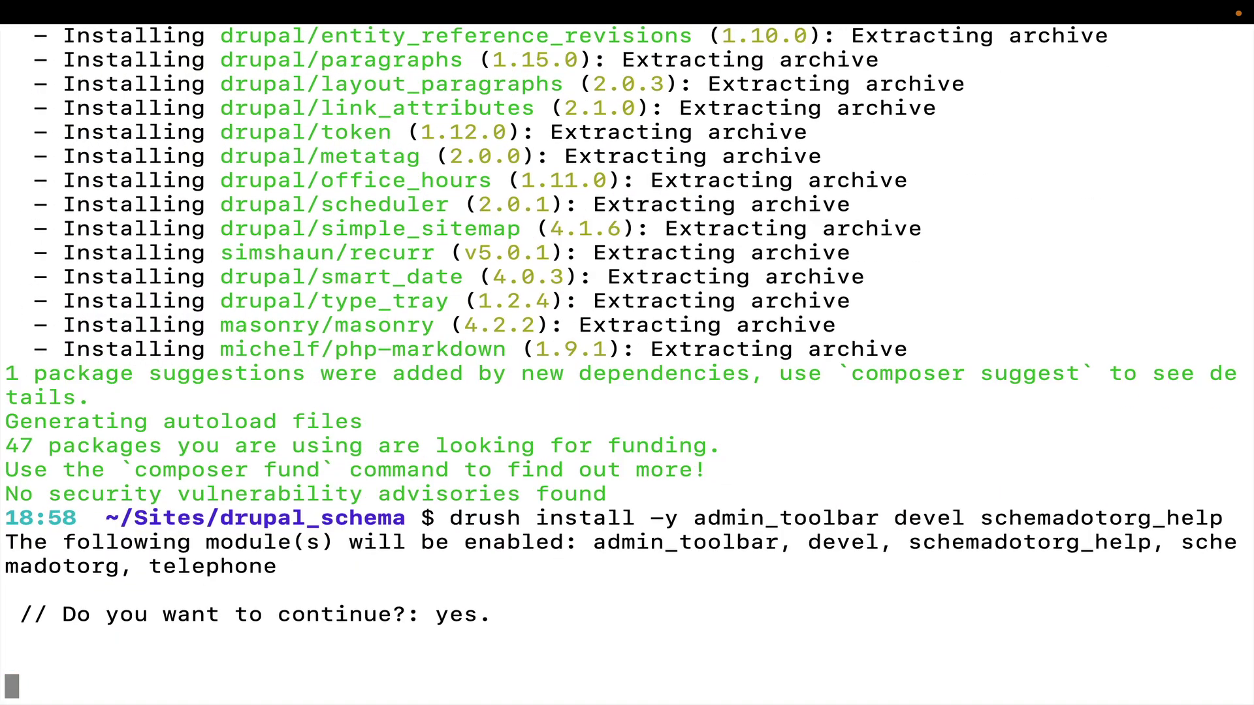
{"action": "key", "text": "Return"}
{"action": "key", "text": "ctrl+Right"}
{"action": "key", "text": "ctrl+Right"}
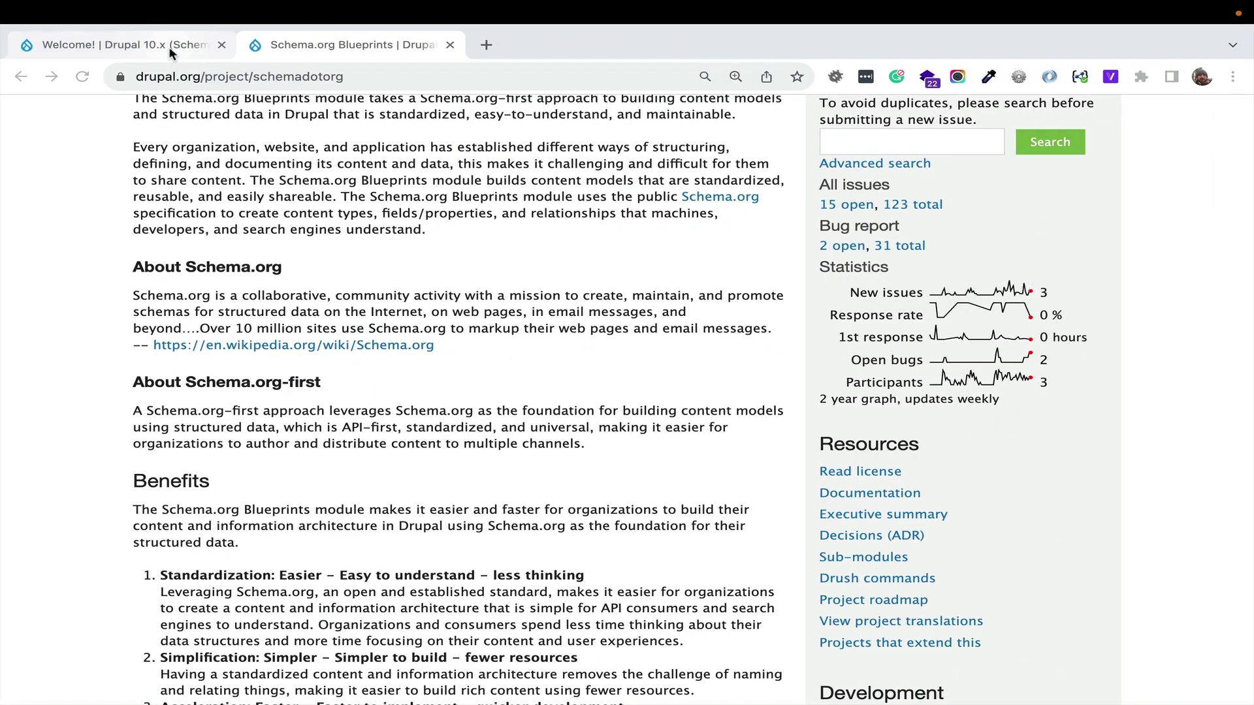
Step: Log in to the schema.localhost site as administrator with the autofilled credentials
{"action": "left_click", "coordinate": [173, 45]}
{"action": "left_click", "coordinate": [1210, 203]}
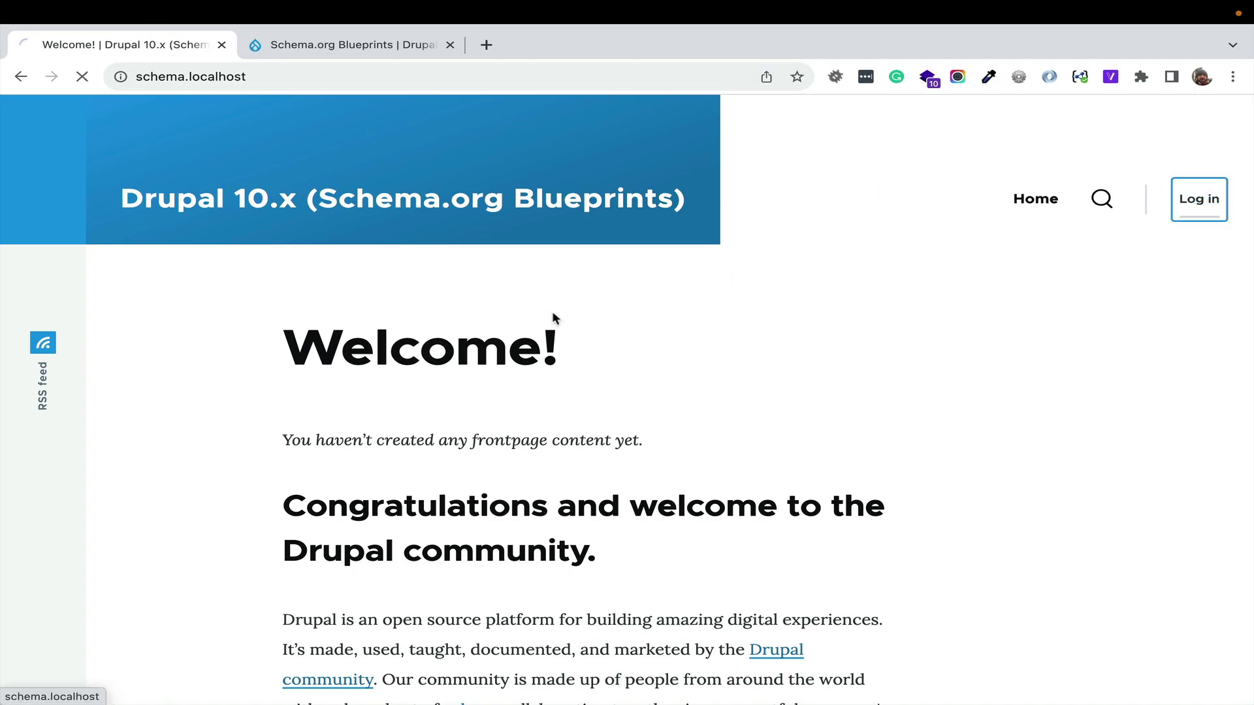
{"action": "scroll", "coordinate": [339, 550], "scroll_direction": "down", "scroll_amount": 3}
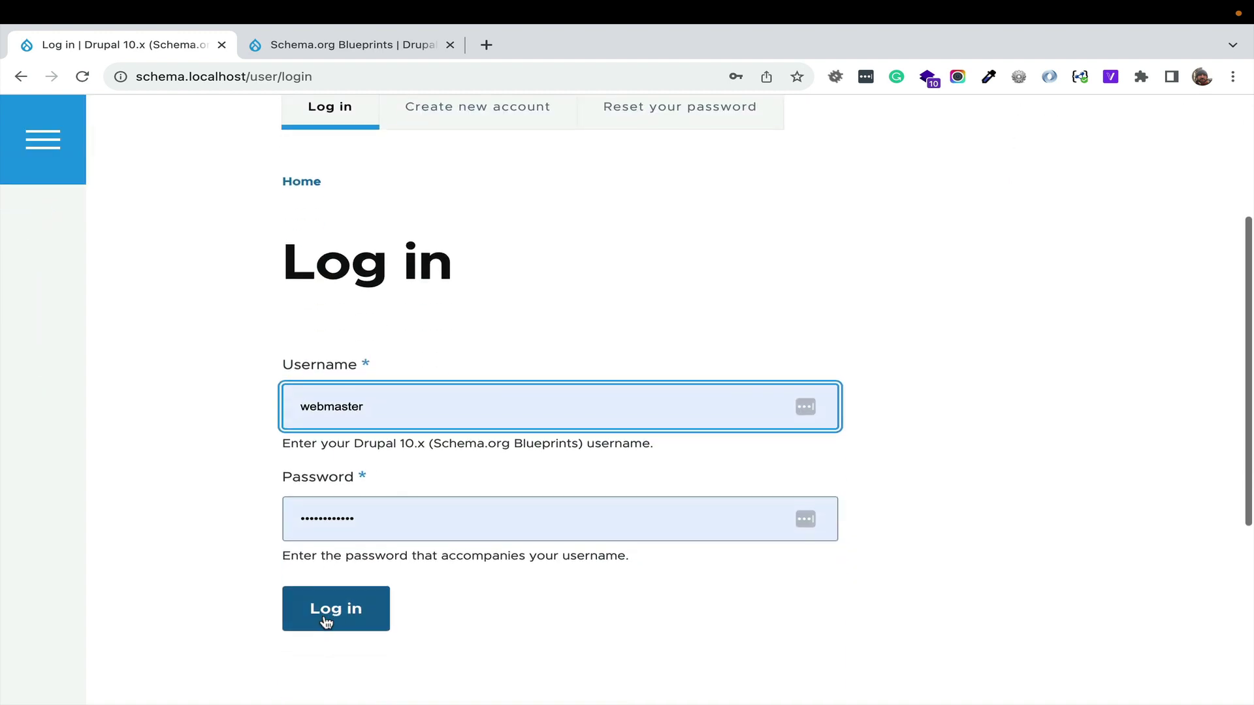
{"action": "left_click", "coordinate": [328, 617]}
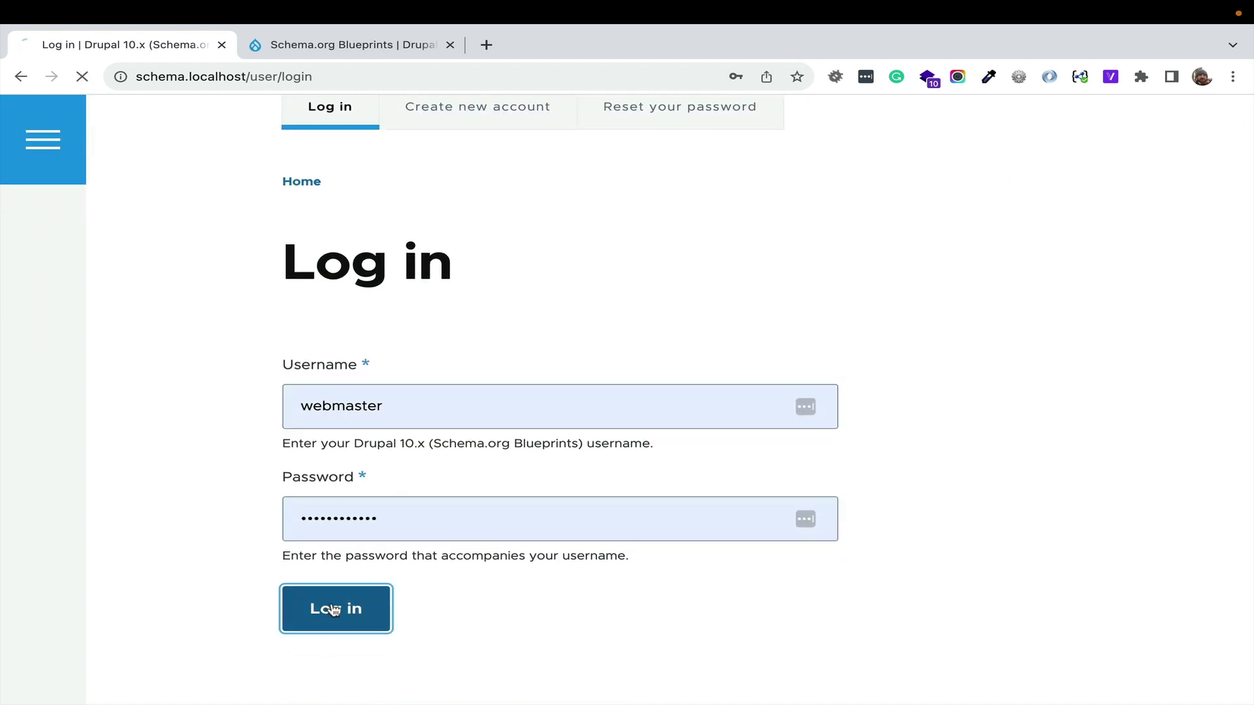
Step: Open the site's Help overview and scroll to its module sections
{"action": "mouse_move", "coordinate": [716, 157]}
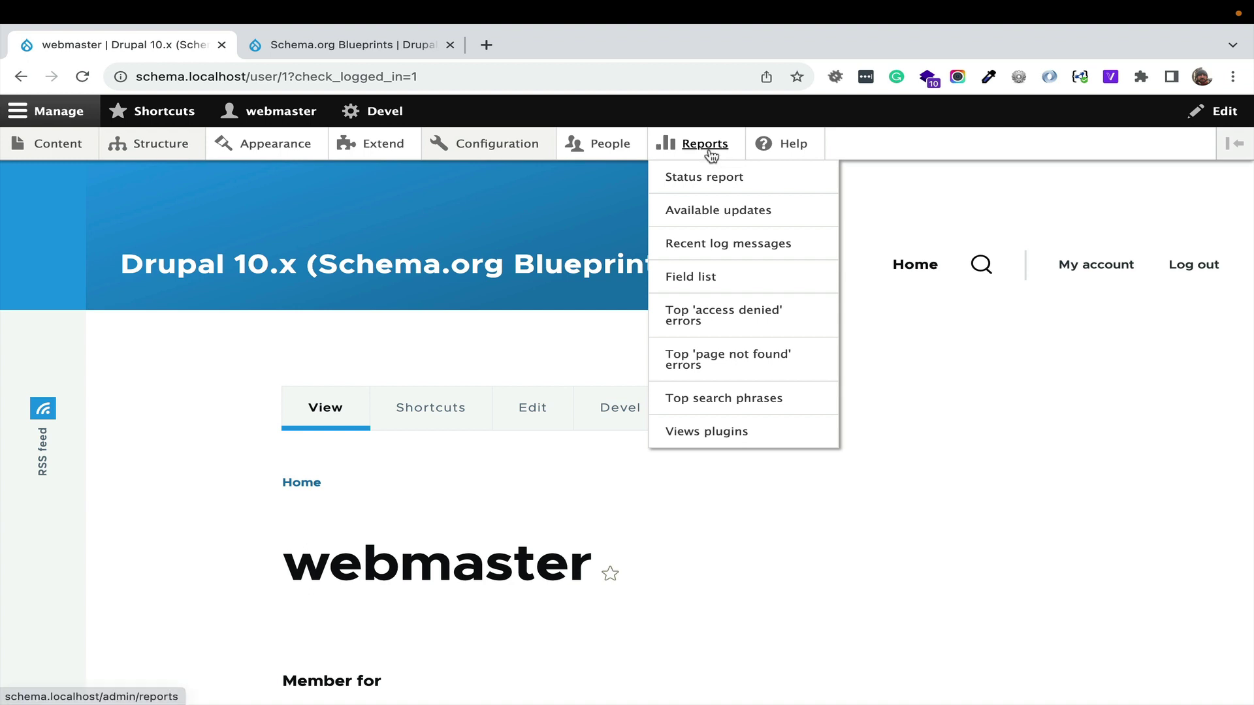
{"action": "left_click", "coordinate": [787, 148]}
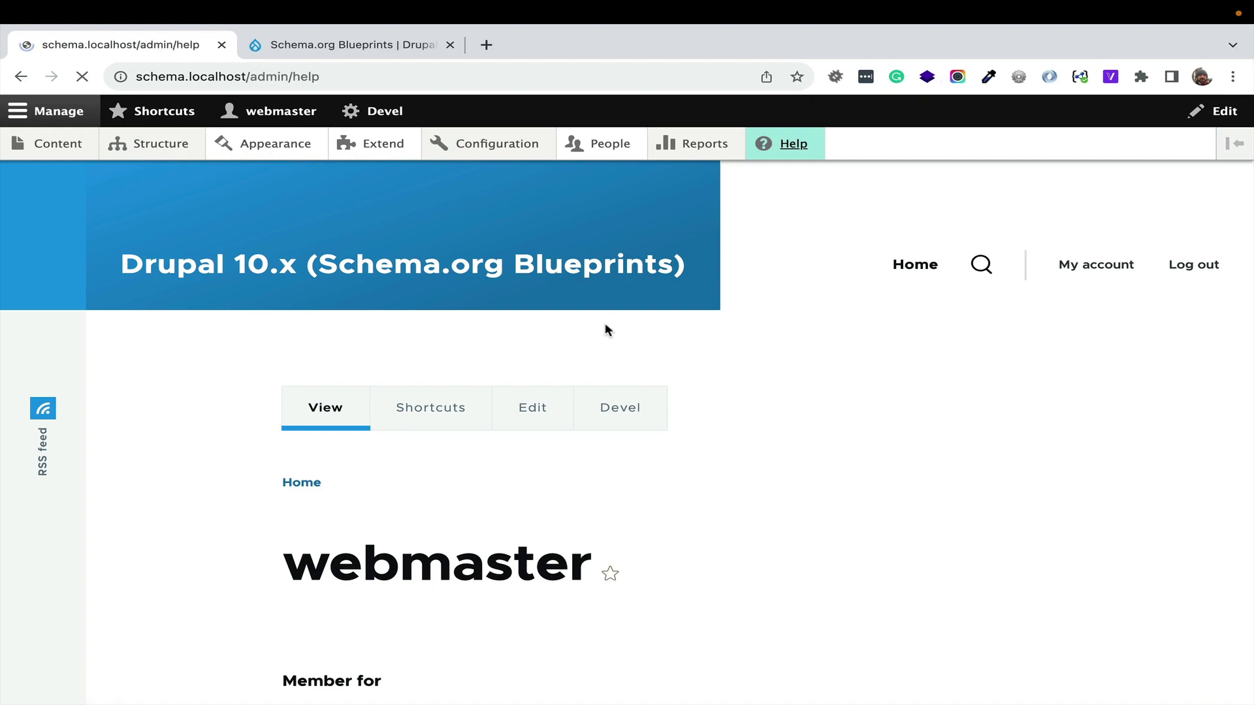
{"action": "scroll", "coordinate": [605, 323], "scroll_direction": "down", "scroll_amount": 6}
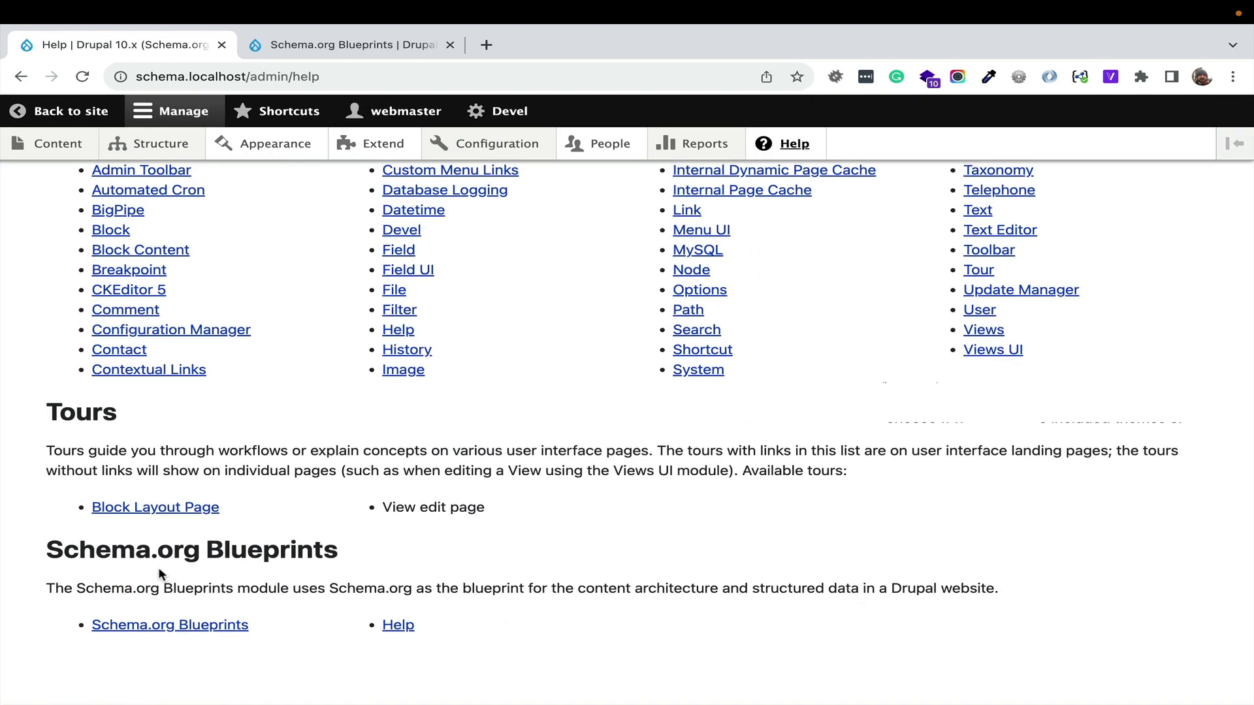
Step: Open the Schema.org Blueprints help page and read its Installation, Configuration, Modules and Drush commands sections
{"action": "left_click", "coordinate": [175, 625]}
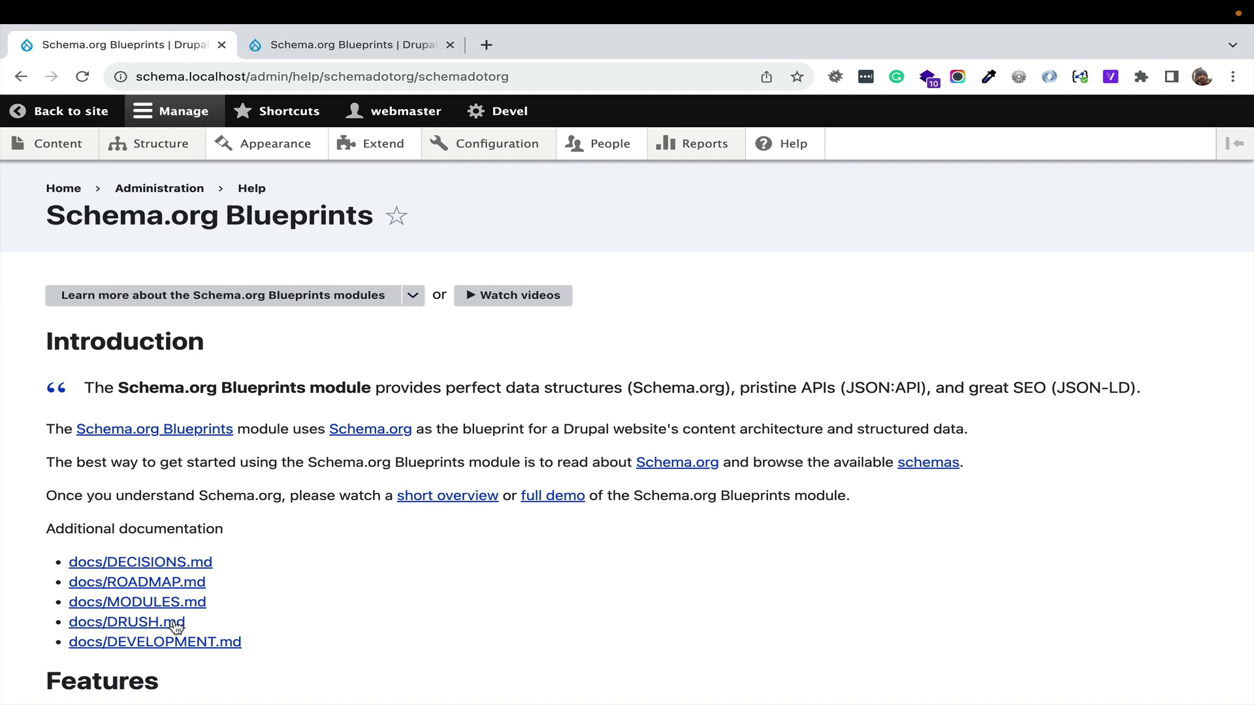
{"action": "scroll", "coordinate": [356, 544], "scroll_direction": "down", "scroll_amount": 3}
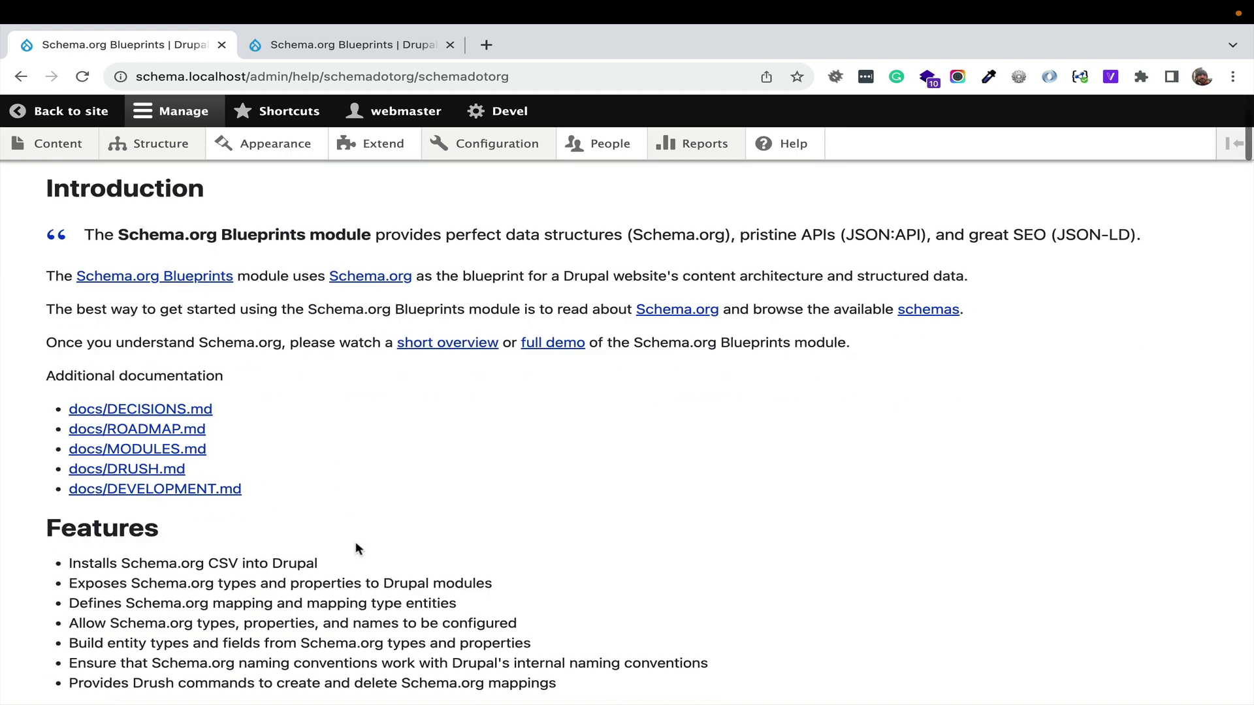
{"action": "scroll", "coordinate": [356, 544], "scroll_direction": "down", "scroll_amount": 3}
{"action": "scroll", "coordinate": [356, 544], "scroll_direction": "down", "scroll_amount": 2}
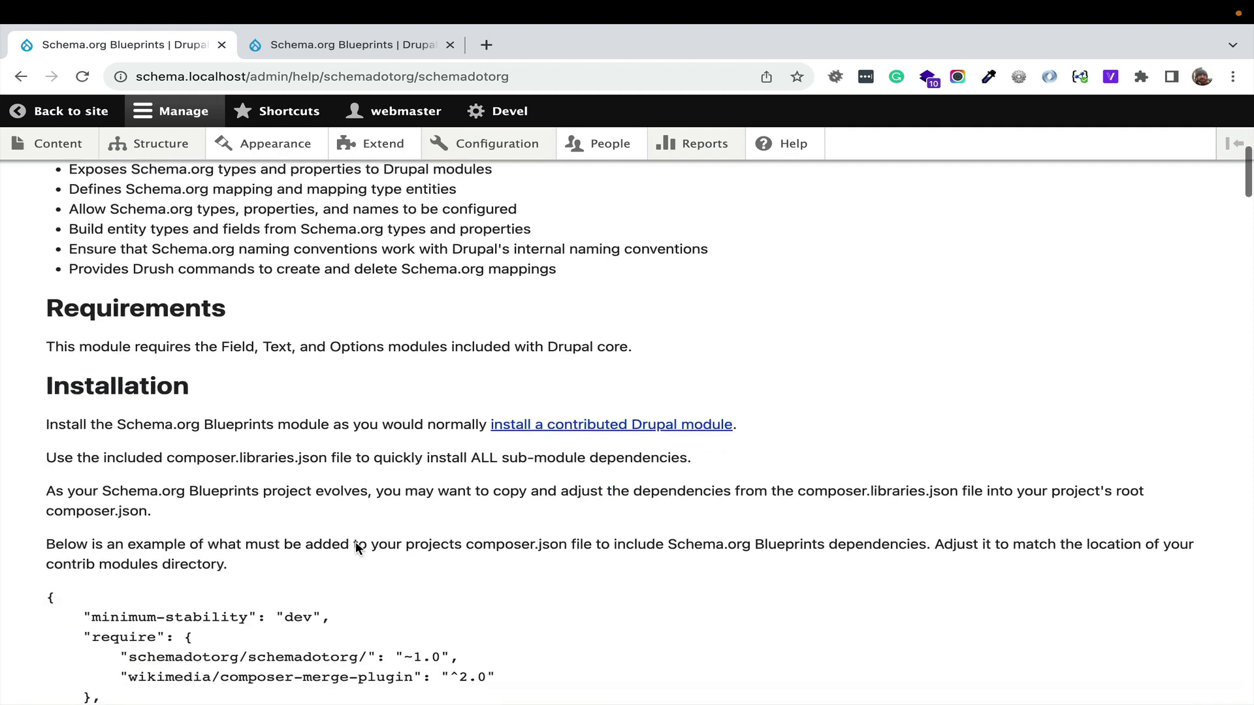
{"action": "scroll", "coordinate": [356, 544], "scroll_direction": "down", "scroll_amount": 5}
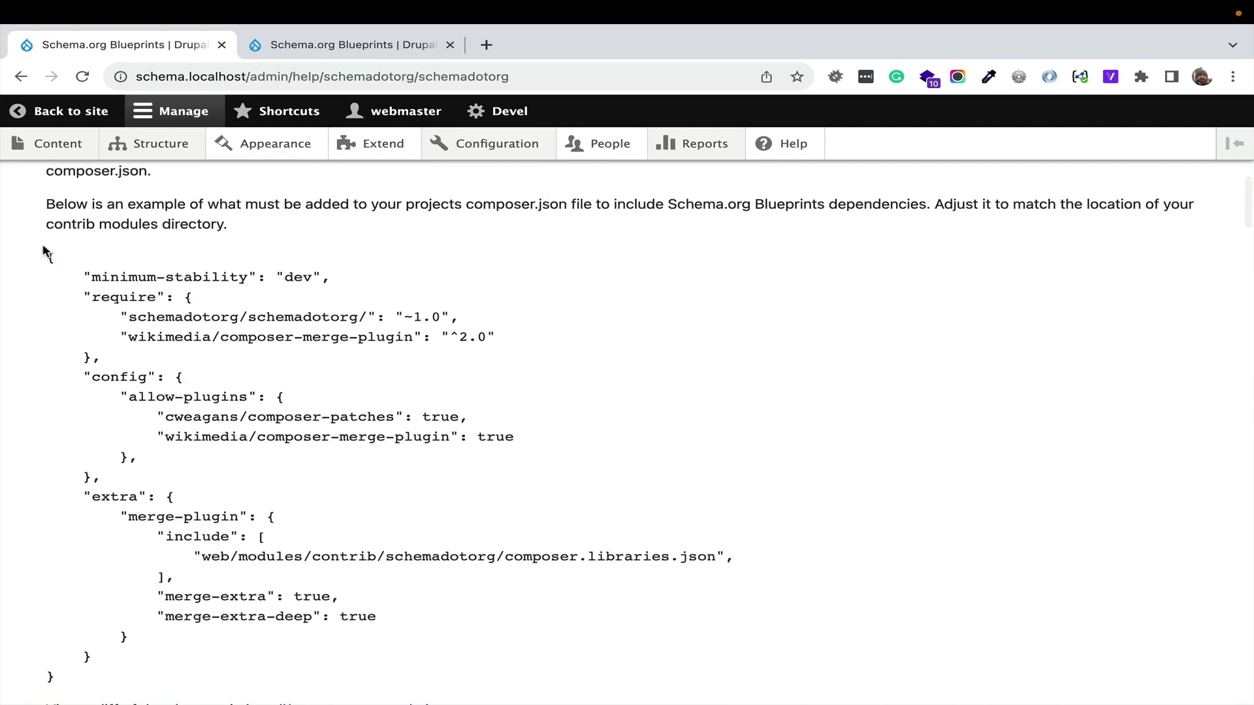
{"action": "left_click_drag", "start_coordinate": [47, 255], "coordinate": [127, 523]}
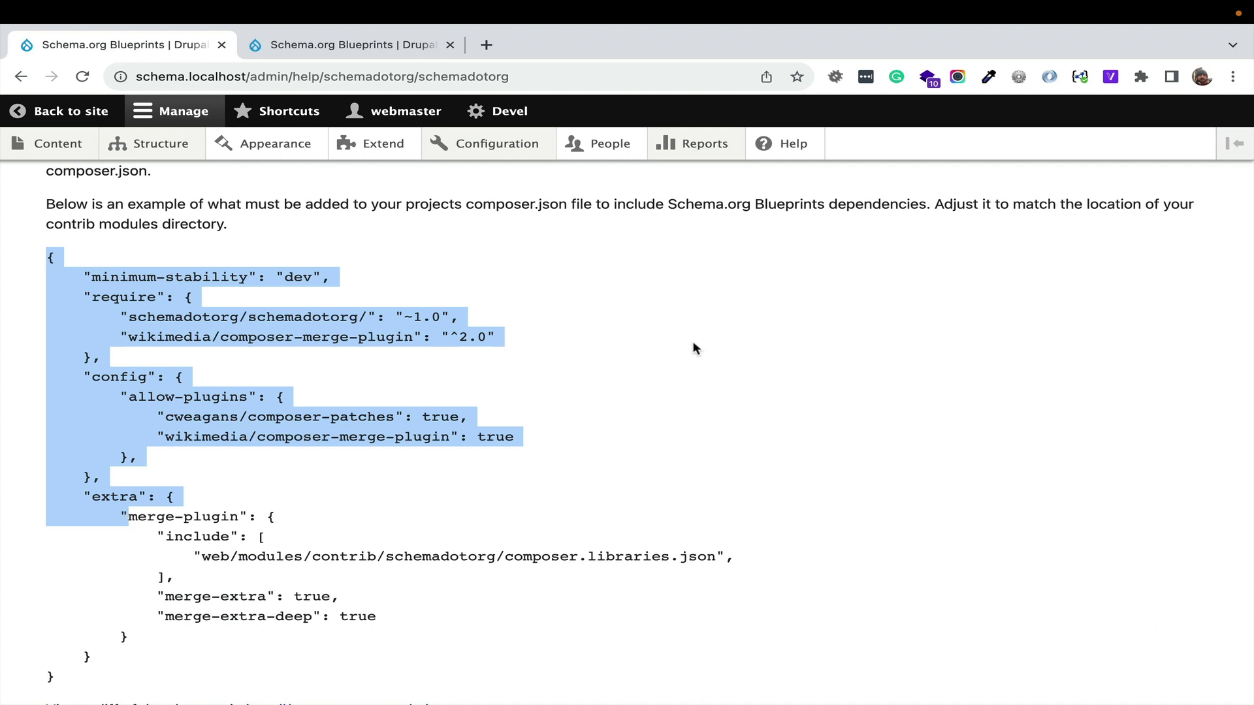
{"action": "scroll", "coordinate": [694, 347], "scroll_direction": "down", "scroll_amount": 5}
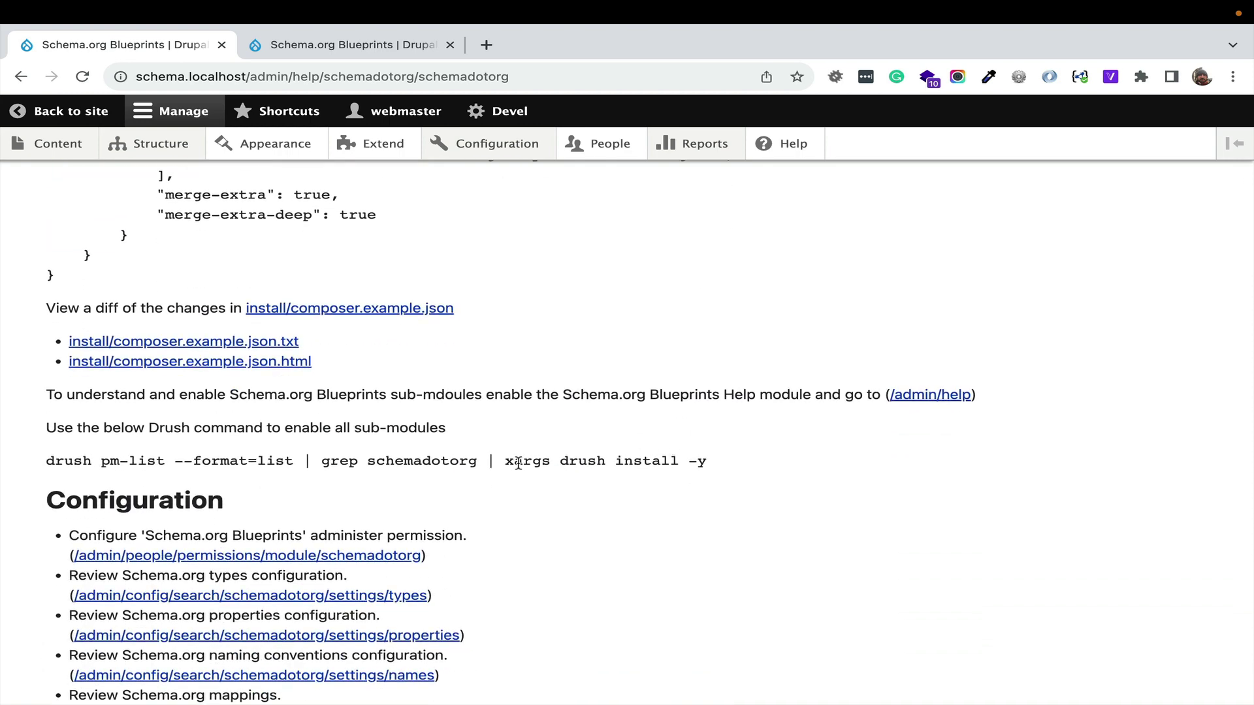
{"action": "scroll", "coordinate": [517, 464], "scroll_direction": "down", "scroll_amount": 4}
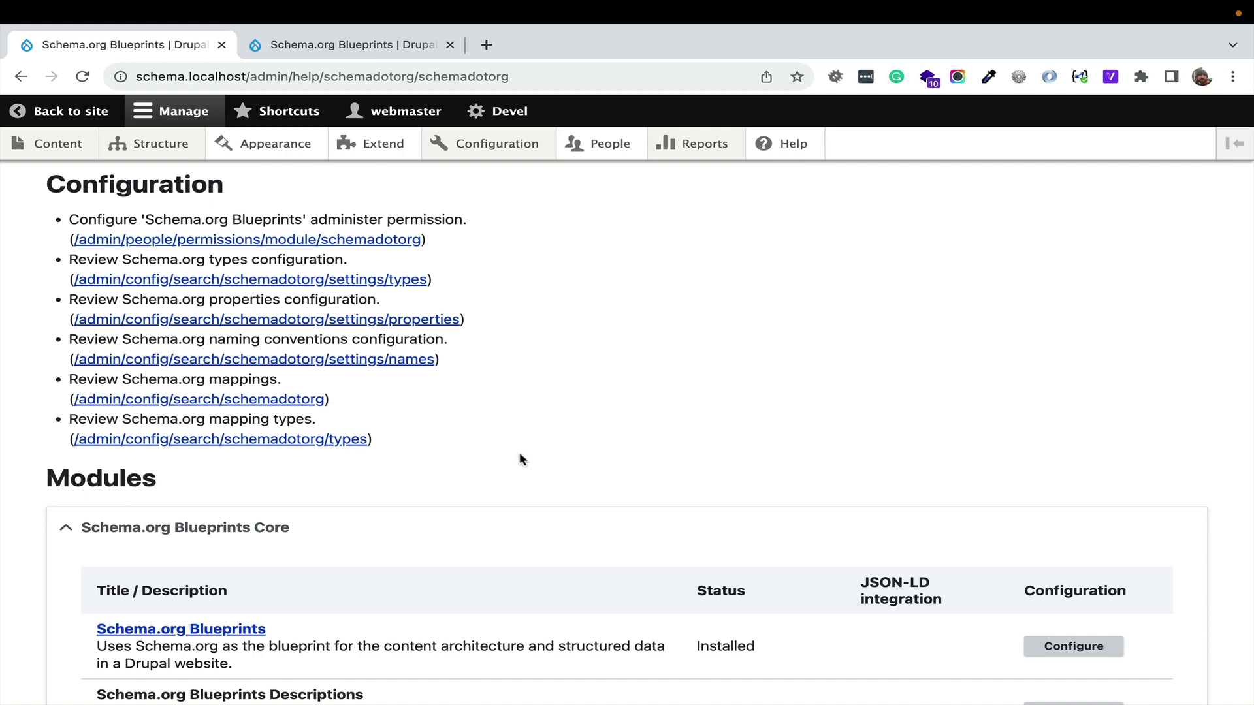
{"action": "scroll", "coordinate": [521, 459], "scroll_direction": "down", "scroll_amount": 4}
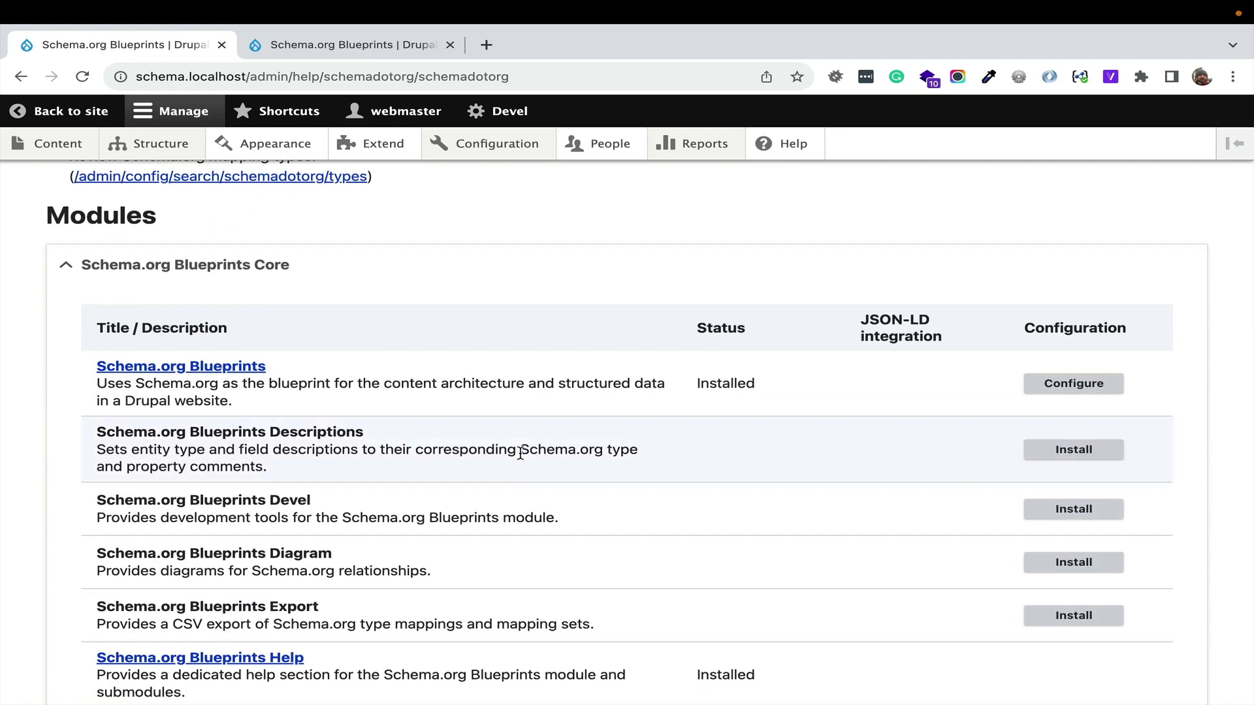
{"action": "scroll", "coordinate": [521, 453], "scroll_direction": "down", "scroll_amount": 8}
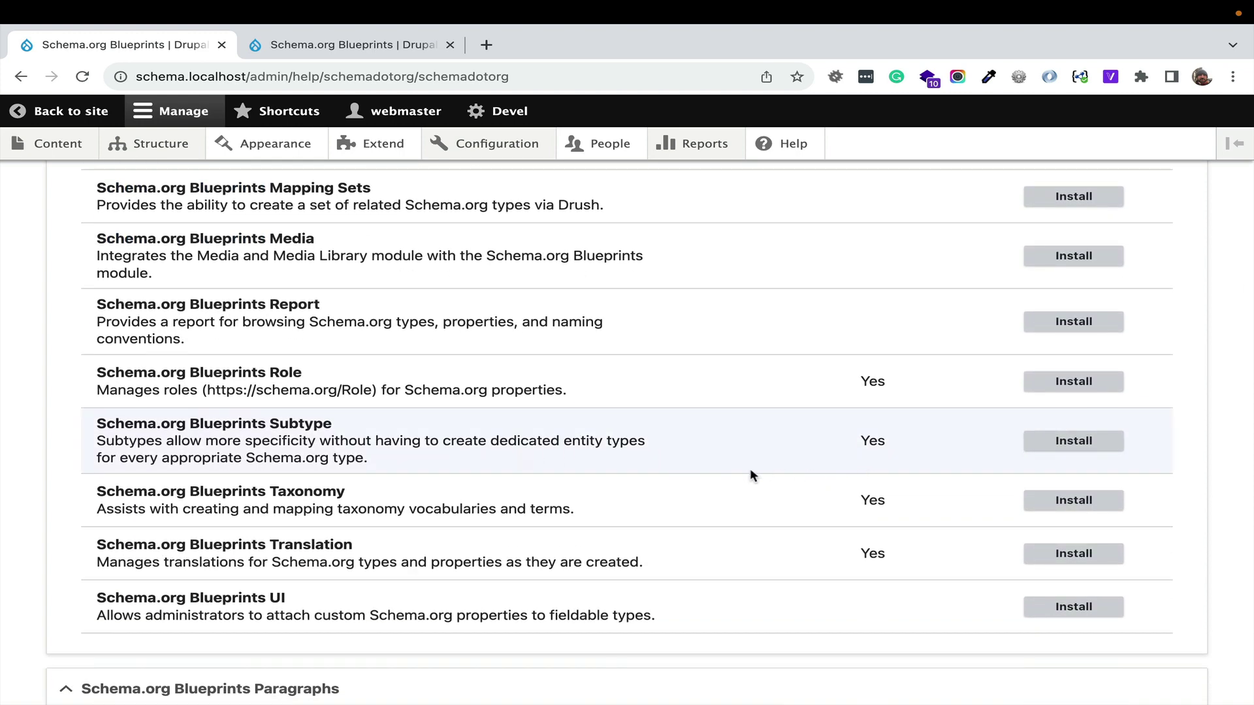
{"action": "scroll", "coordinate": [632, 454], "scroll_direction": "down", "scroll_amount": 8}
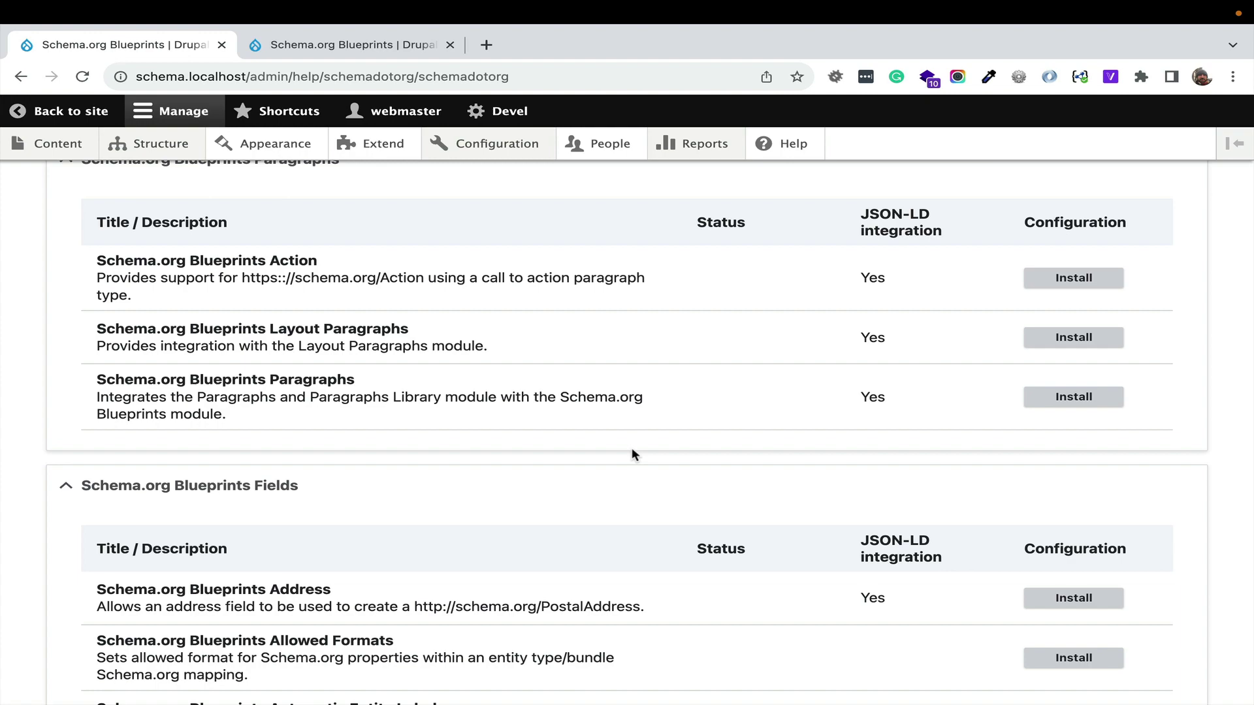
{"action": "scroll", "coordinate": [633, 448], "scroll_direction": "down", "scroll_amount": 20}
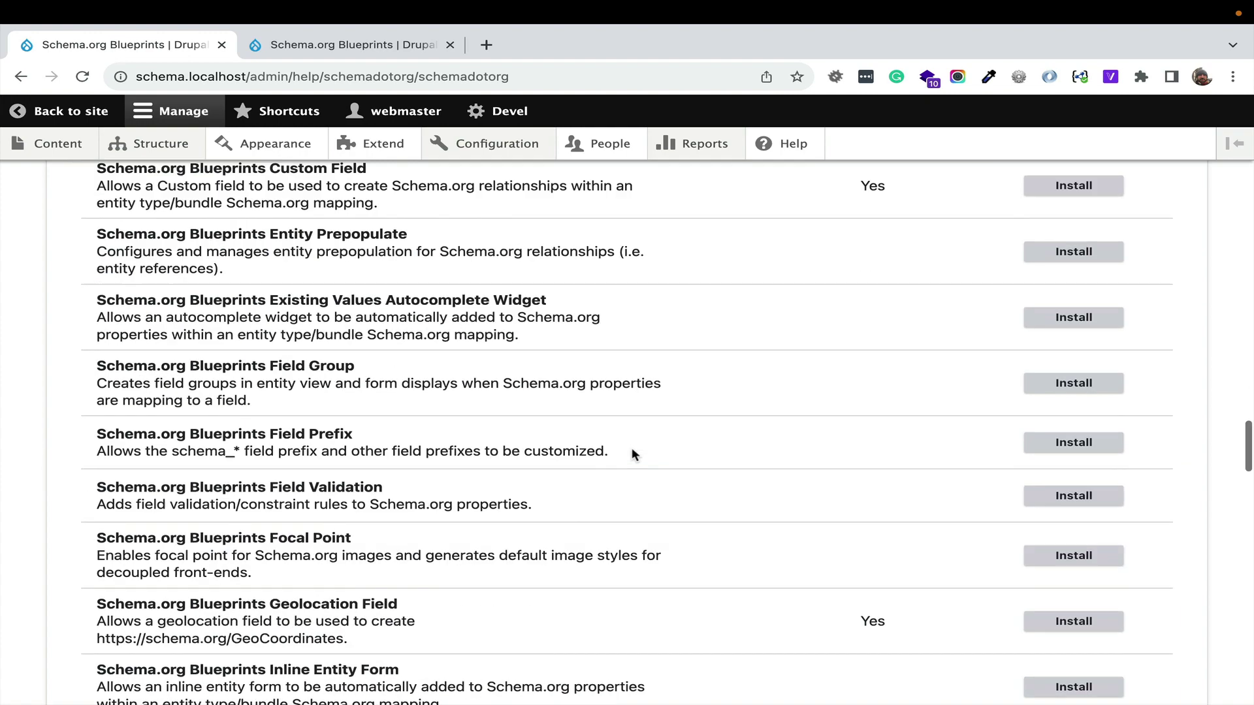
{"action": "scroll", "coordinate": [632, 448], "scroll_direction": "up", "scroll_amount": 4}
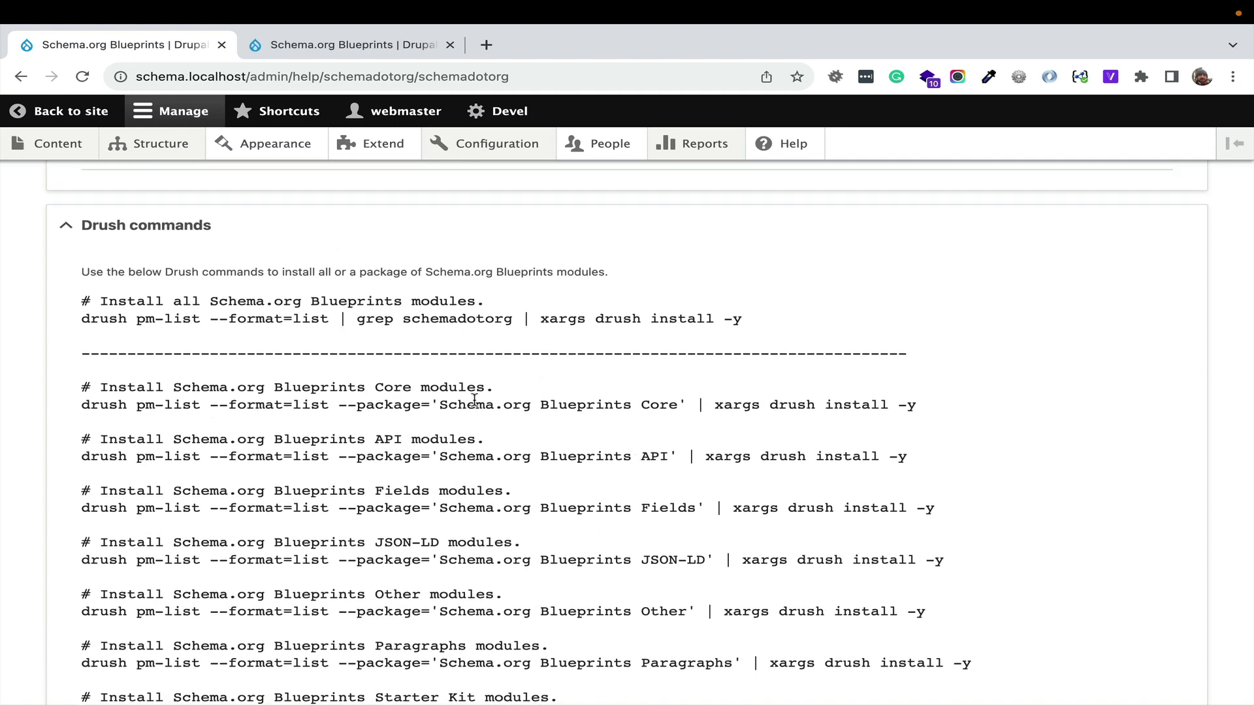
Step: Install all Blueprints modules with 'drush pm-list --format=list | grep schemadotorg | xargs drush install -y'
{"action": "triple_click", "coordinate": [570, 316]}
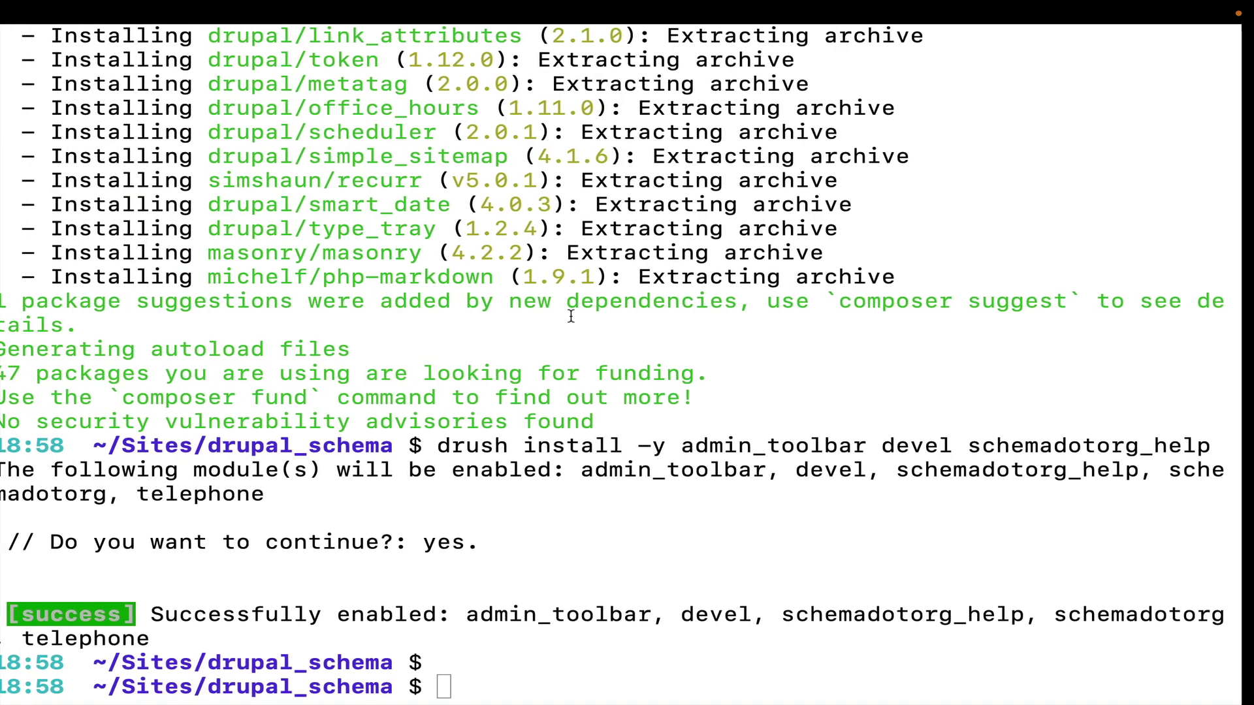
{"action": "type", "text": "drush pm-list --format=list | grep schemadotorg | xargs drush install -y"}
{"action": "key", "text": "Return"}
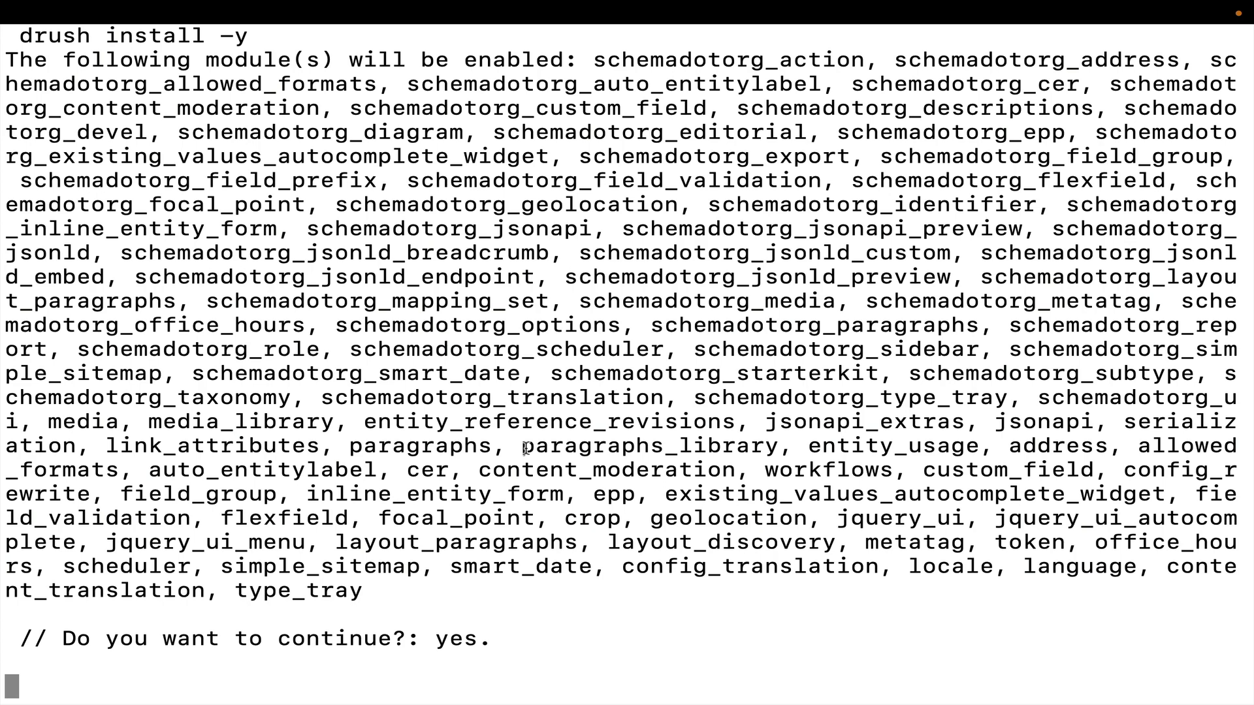
{"action": "scroll", "coordinate": [526, 448], "scroll_direction": "up", "scroll_amount": 5}
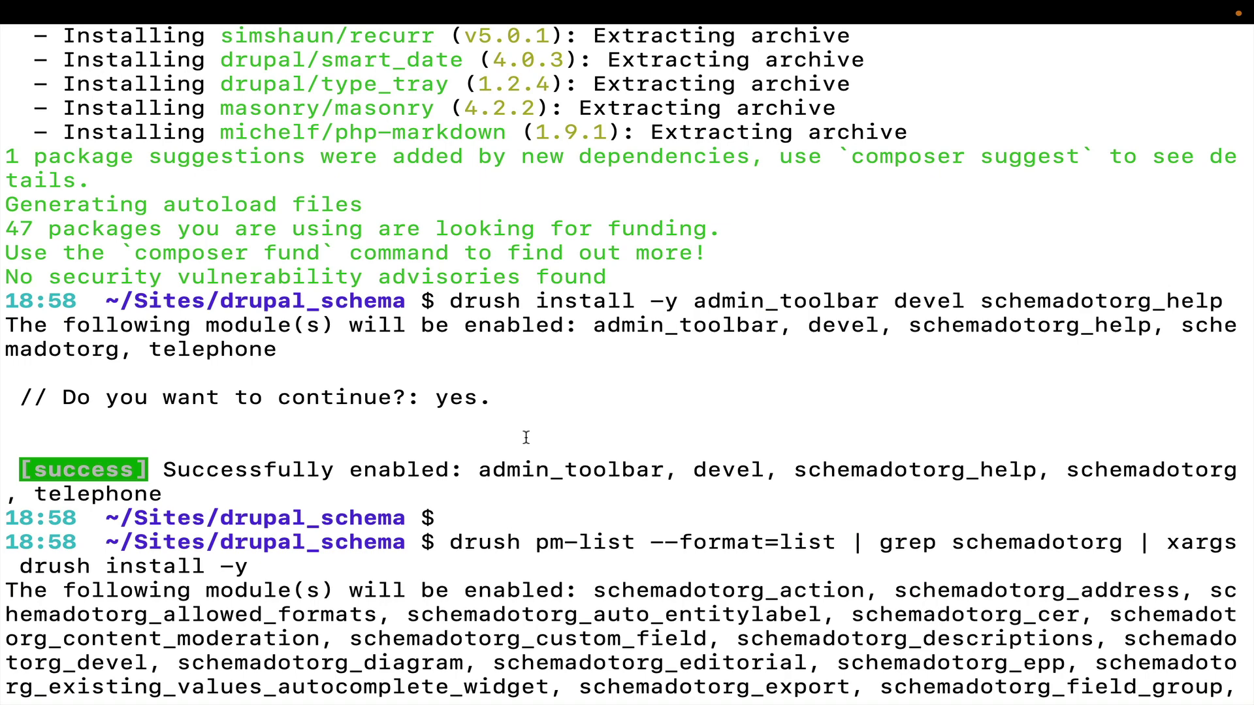
{"action": "scroll", "coordinate": [526, 437], "scroll_direction": "down", "scroll_amount": 5}
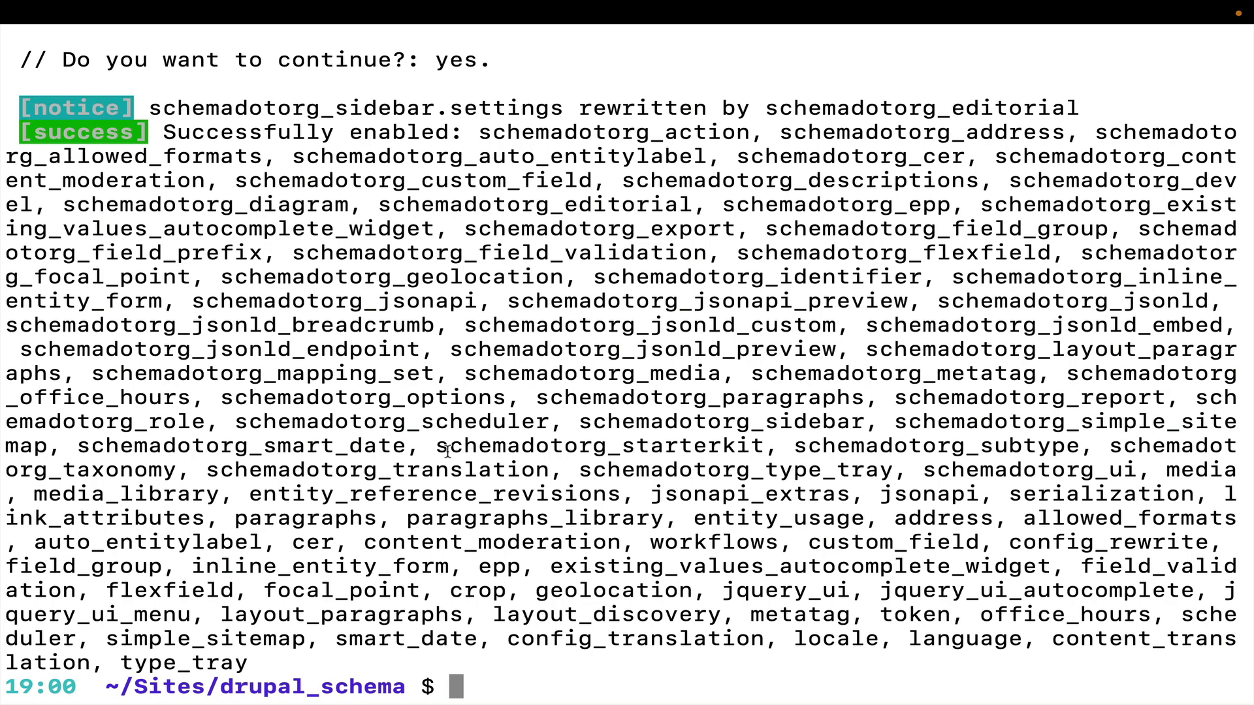
{"action": "key", "text": "ctrl+Right"}
{"action": "key", "text": "ctrl+Right"}
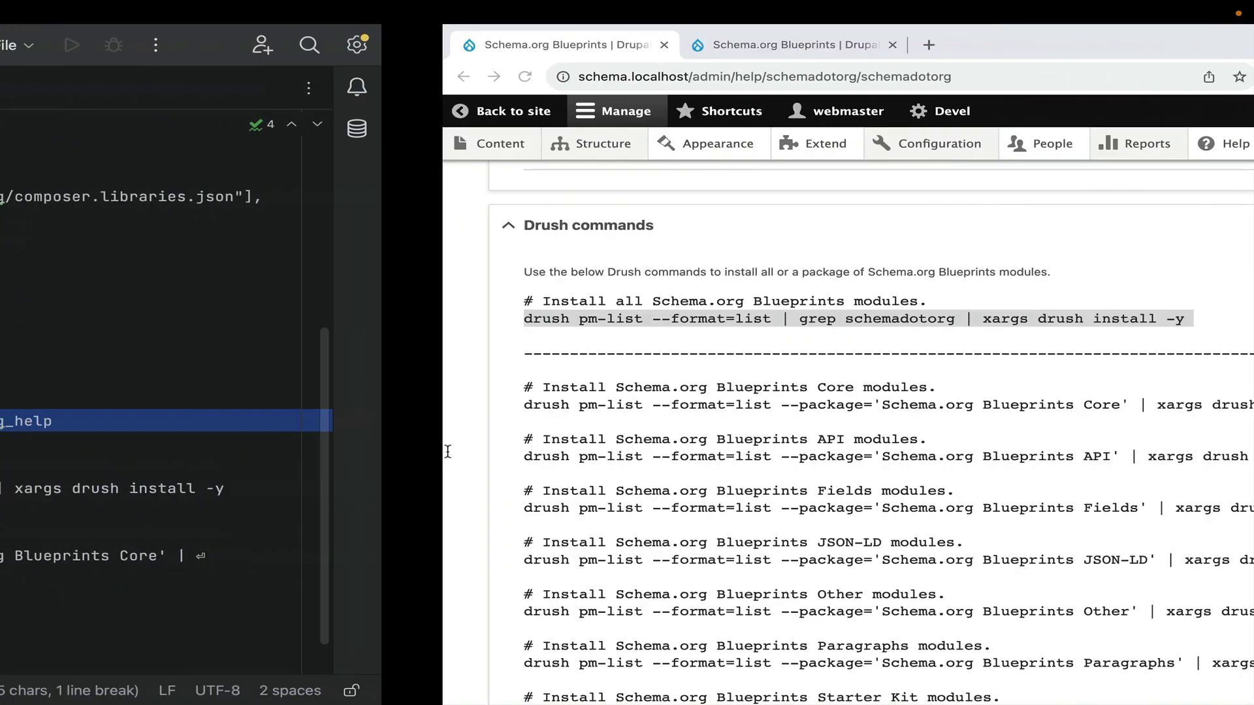
Step: Return to the Help overview and open the Schema.org Blueprints Address module's help page
{"action": "scroll", "coordinate": [461, 431], "scroll_direction": "up", "scroll_amount": 10}
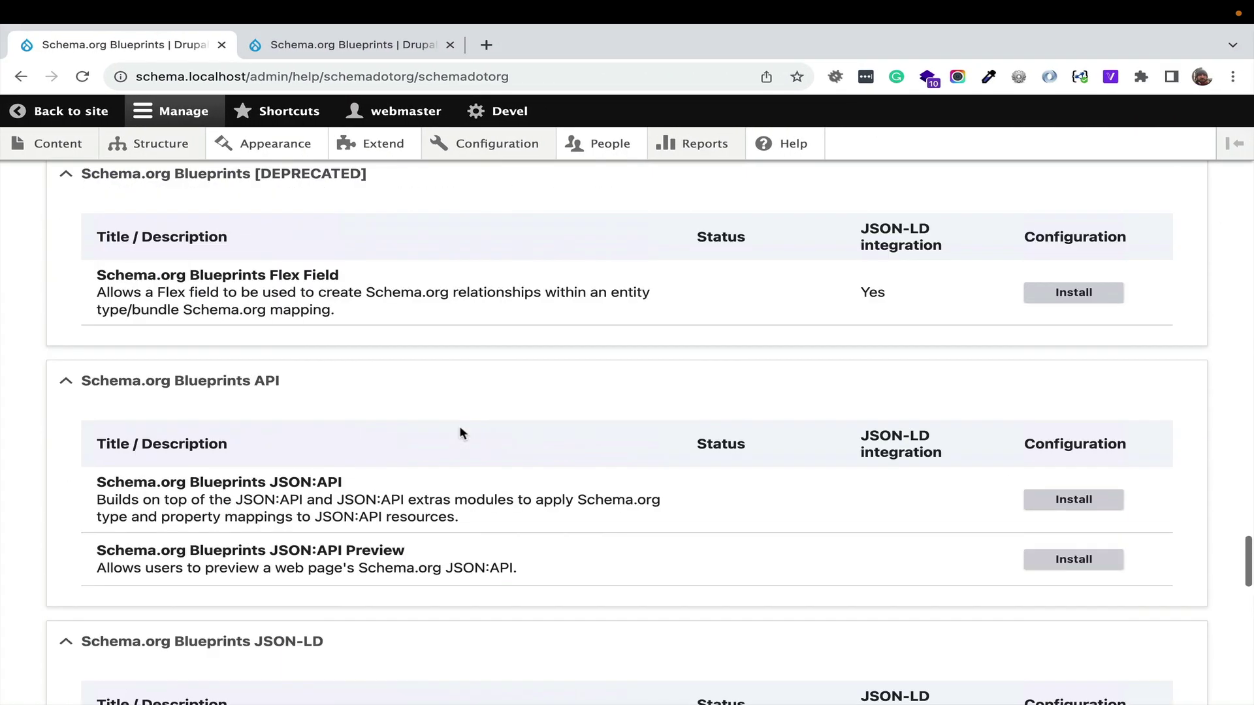
{"action": "scroll", "coordinate": [287, 287], "scroll_direction": "up", "scroll_amount": 20}
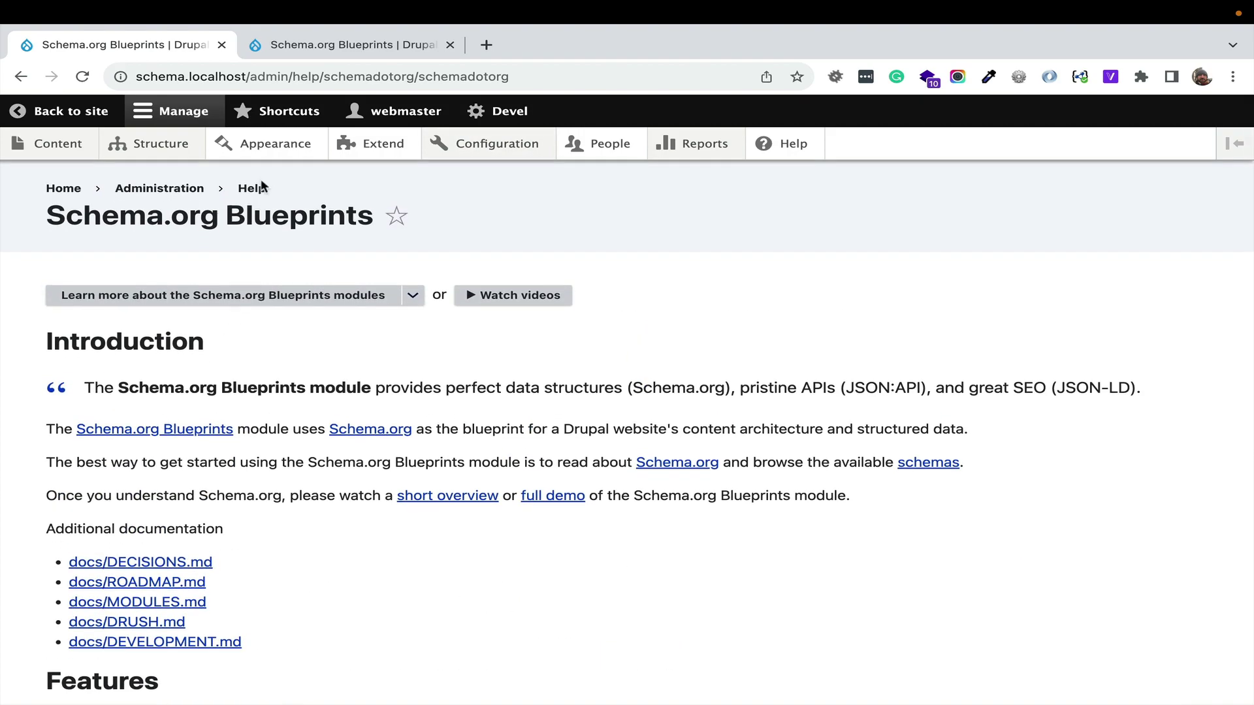
{"action": "left_click", "coordinate": [255, 189]}
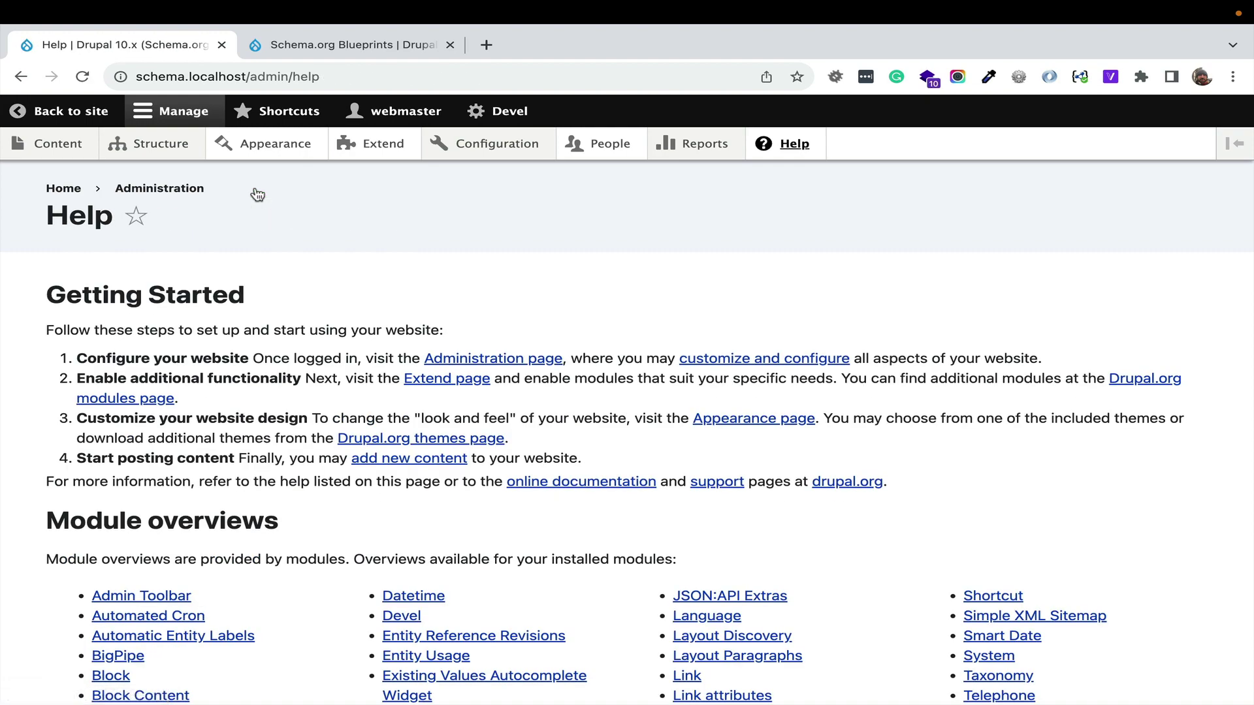
{"action": "scroll", "coordinate": [291, 246], "scroll_direction": "down", "scroll_amount": 15}
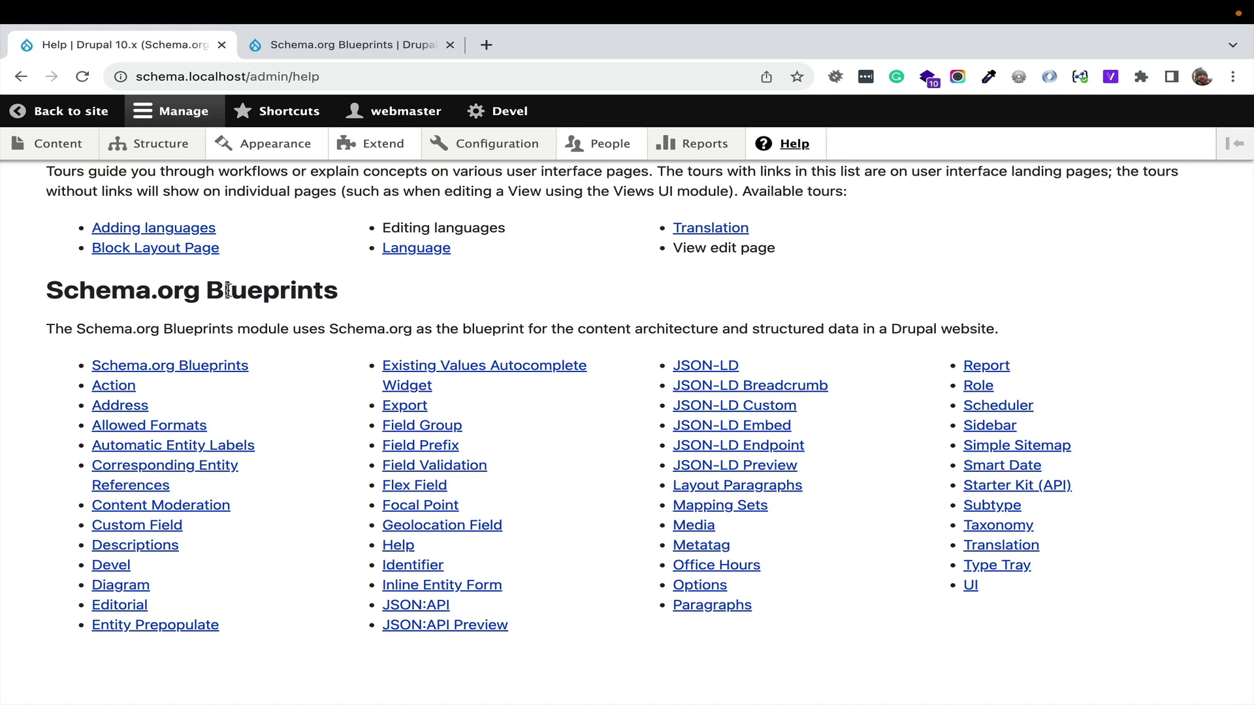
{"action": "left_click", "coordinate": [120, 406]}
{"action": "scroll", "coordinate": [285, 371], "scroll_direction": "down", "scroll_amount": 3}
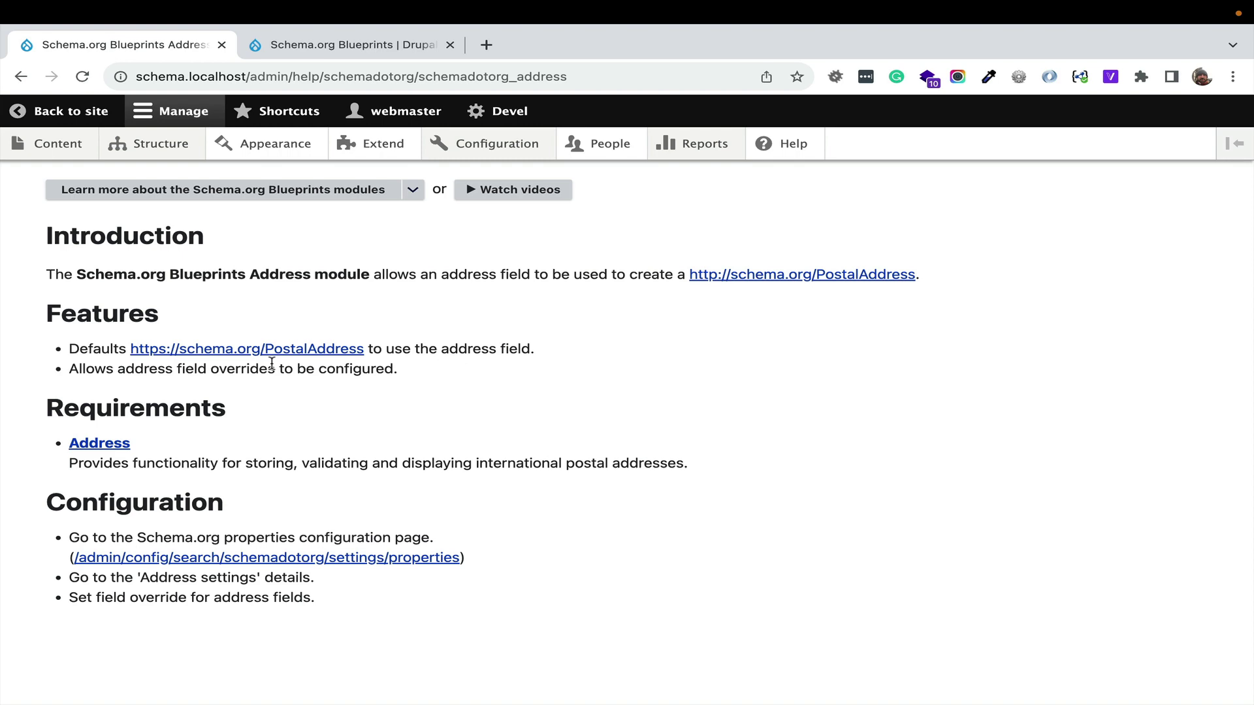
{"action": "left_click", "coordinate": [413, 190]}
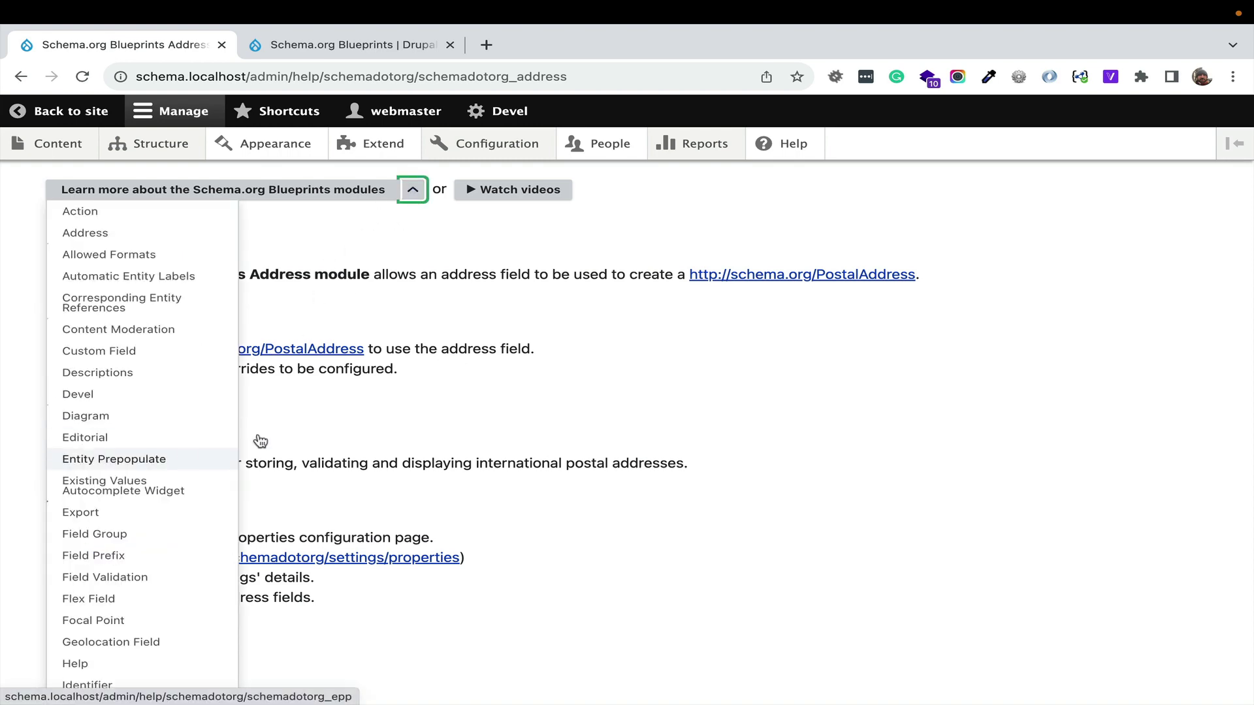
{"action": "scroll", "coordinate": [358, 418], "scroll_direction": "down", "scroll_amount": 5}
{"action": "left_click", "coordinate": [359, 418]}
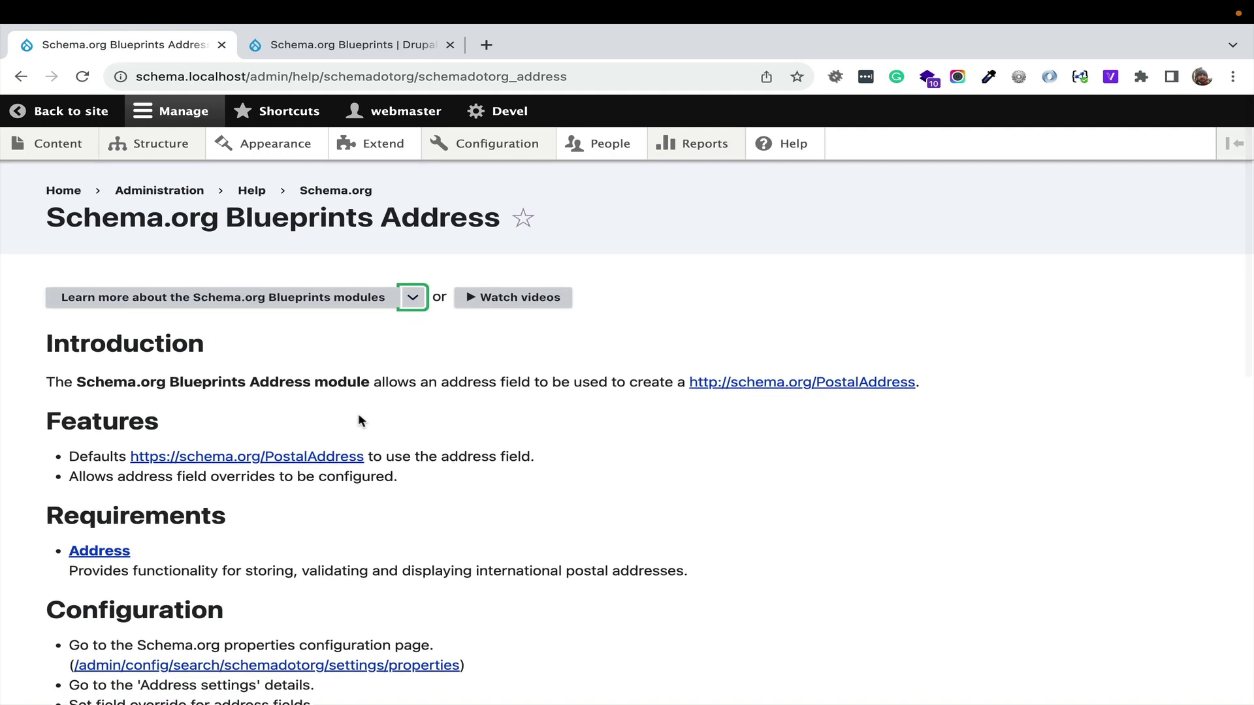
{"action": "left_click", "coordinate": [484, 294]}
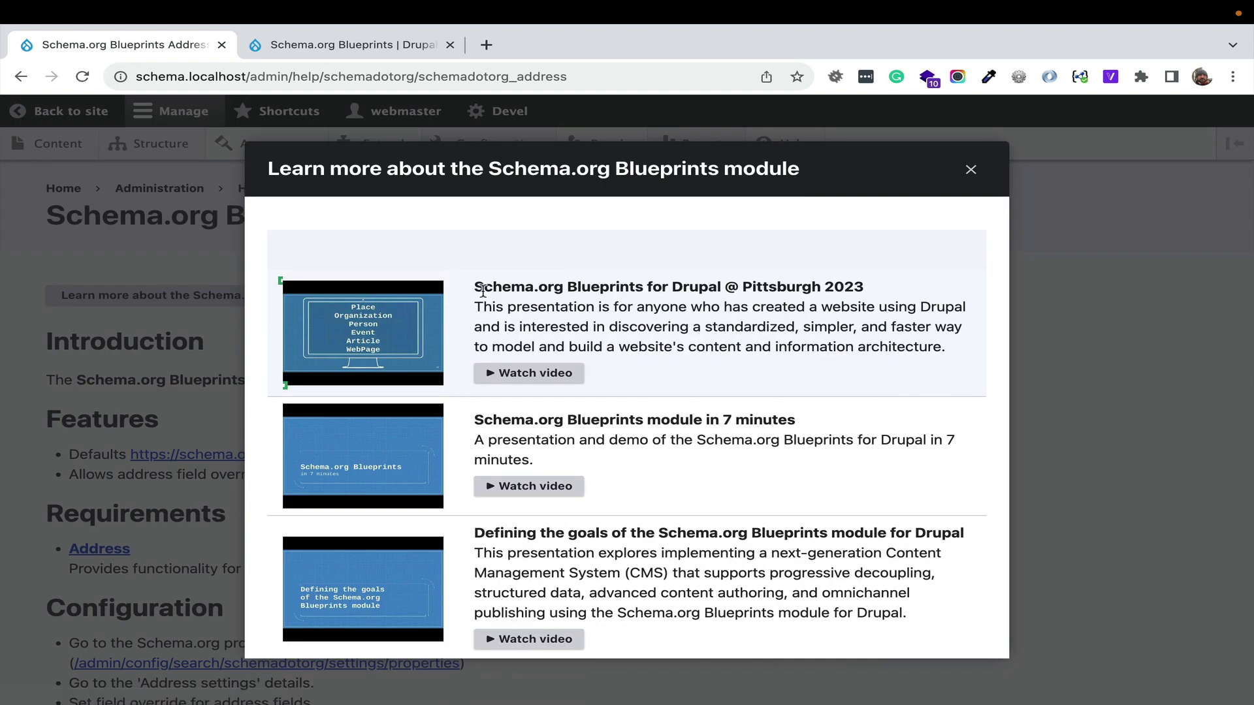
{"action": "left_click", "coordinate": [971, 169]}
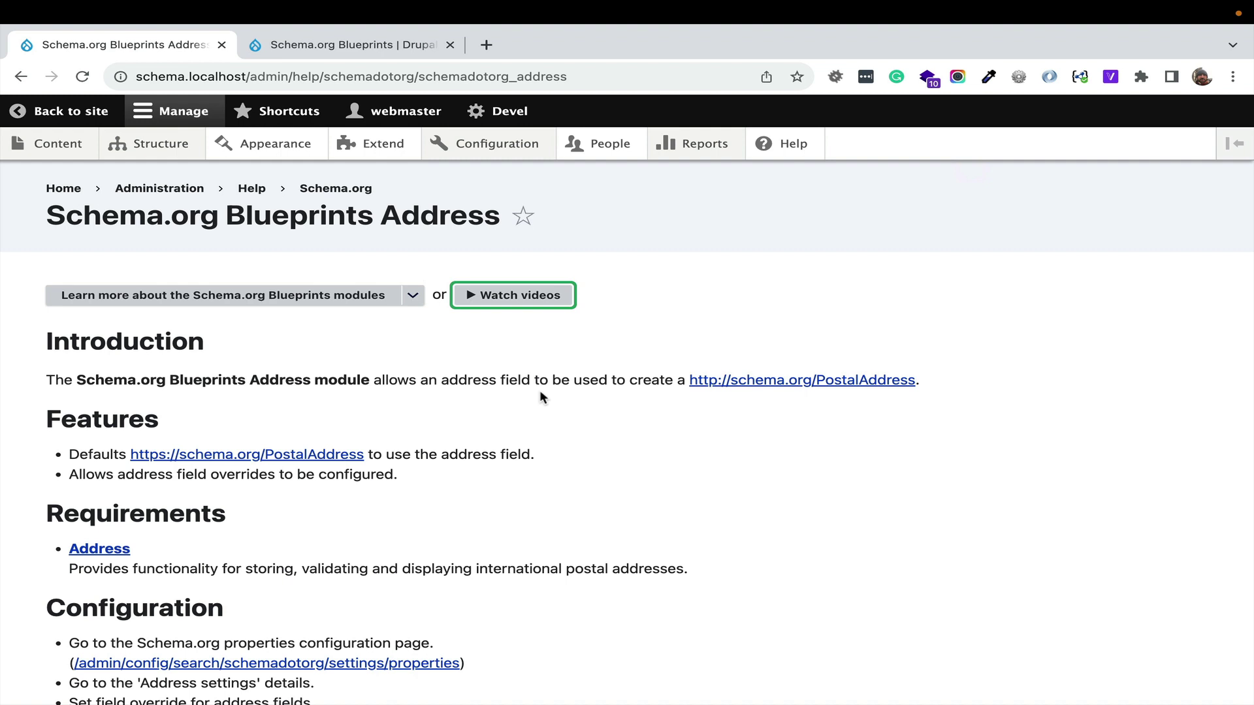
{"action": "mouse_move", "coordinate": [157, 147]}
{"action": "mouse_move", "coordinate": [167, 215]}
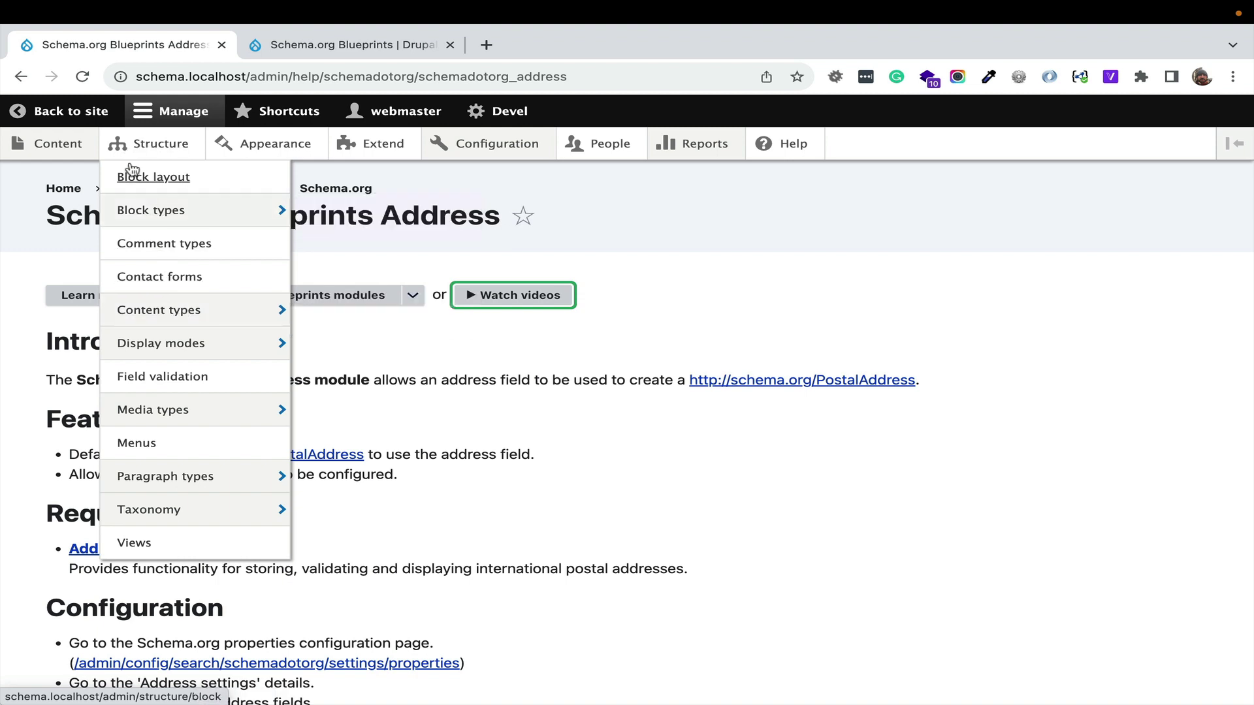
Step: Start a new content type from the Schema.org Recipe type and review its proposed fields
{"action": "left_click", "coordinate": [163, 311]}
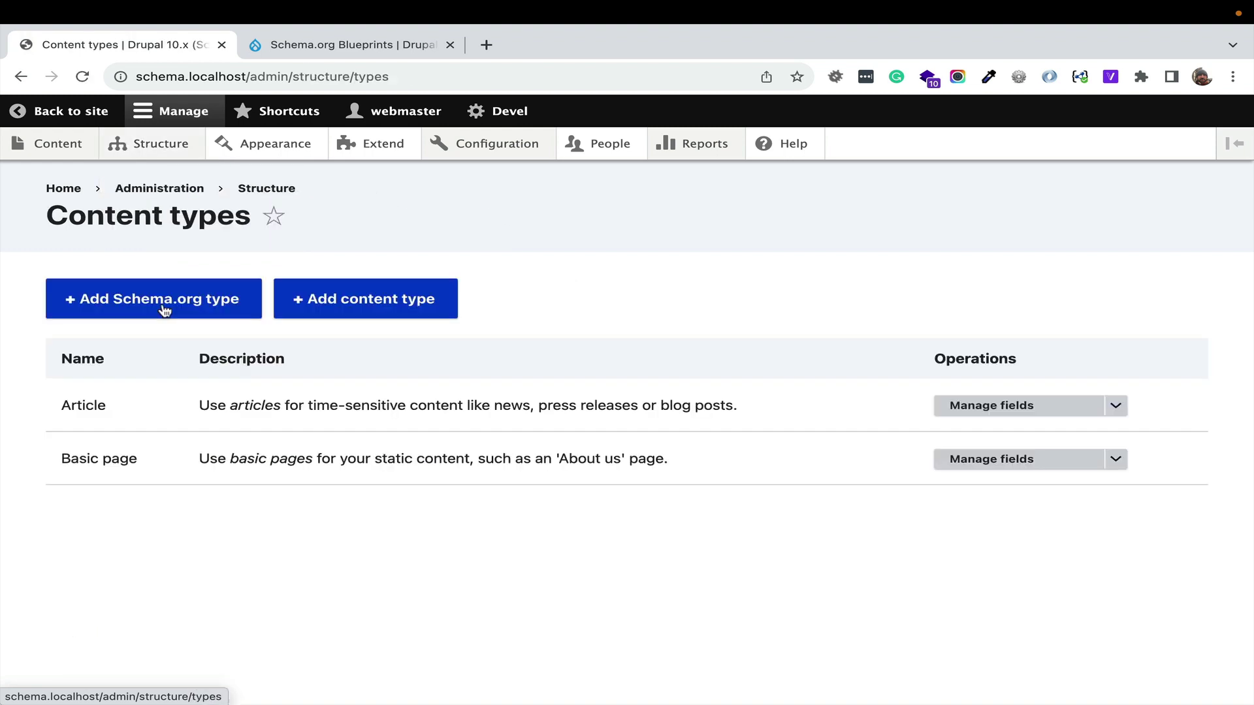
{"action": "left_click", "coordinate": [224, 305]}
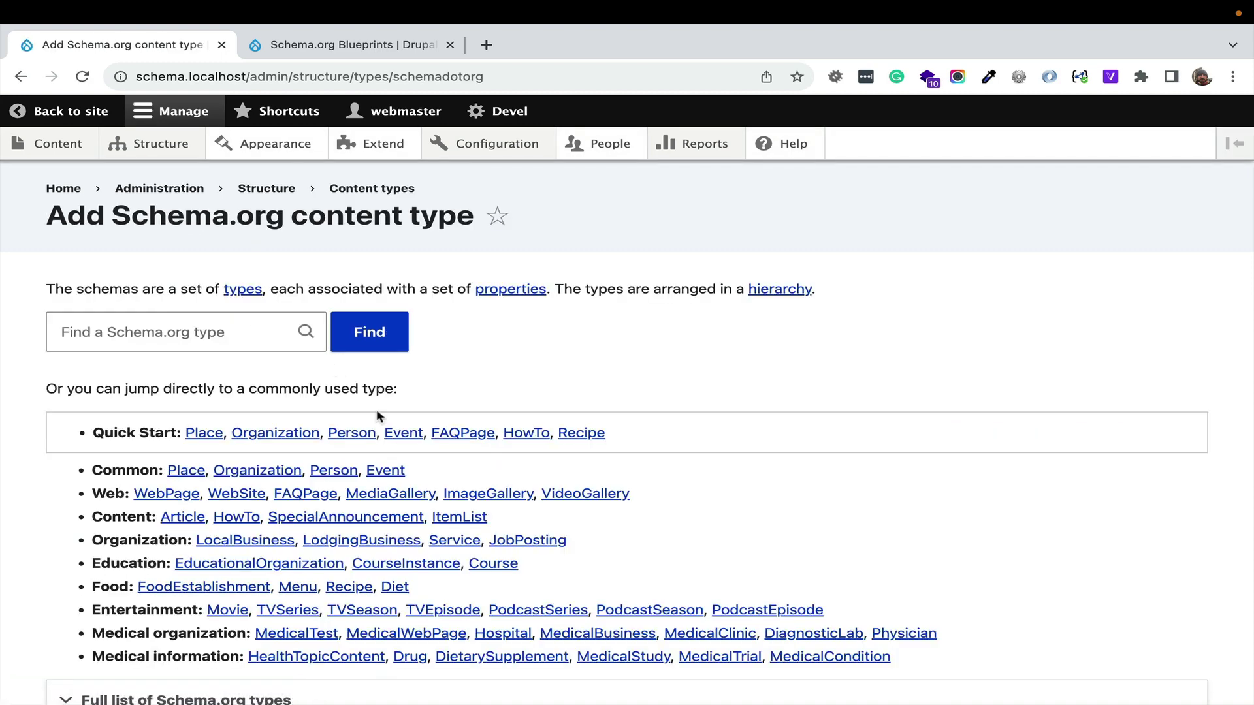
{"action": "left_click", "coordinate": [582, 435]}
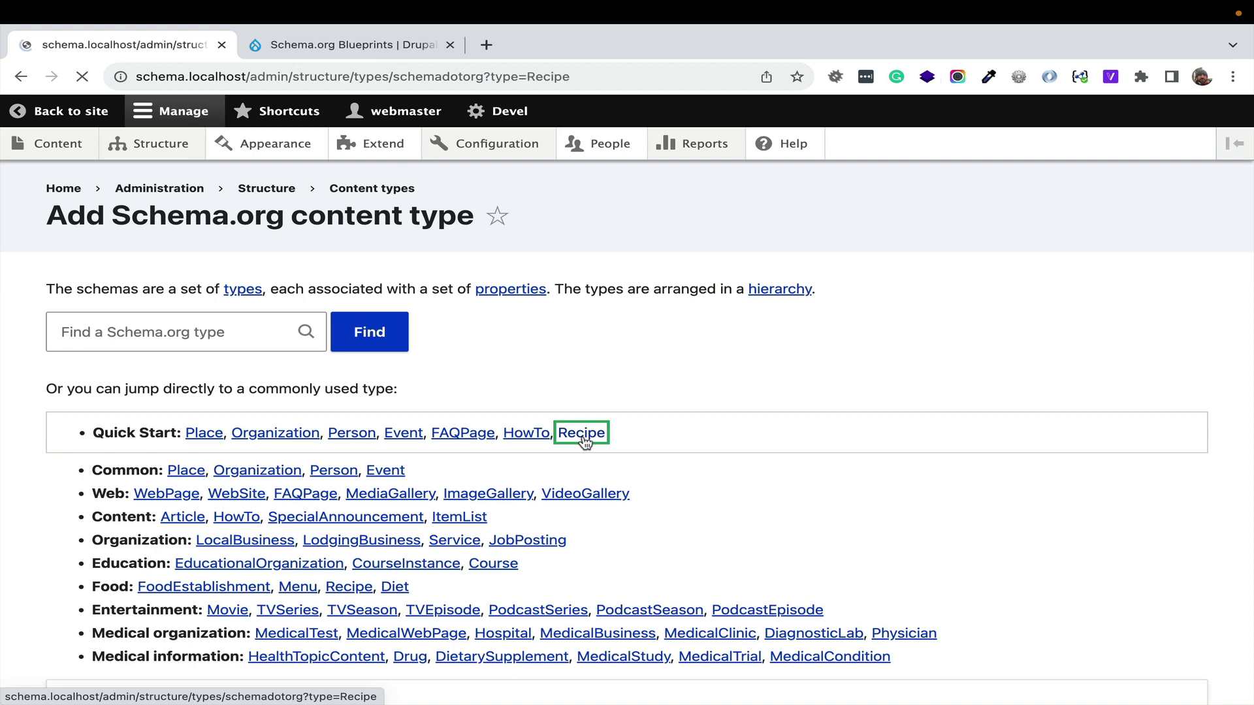
{"action": "scroll", "coordinate": [572, 400], "scroll_direction": "down", "scroll_amount": 3}
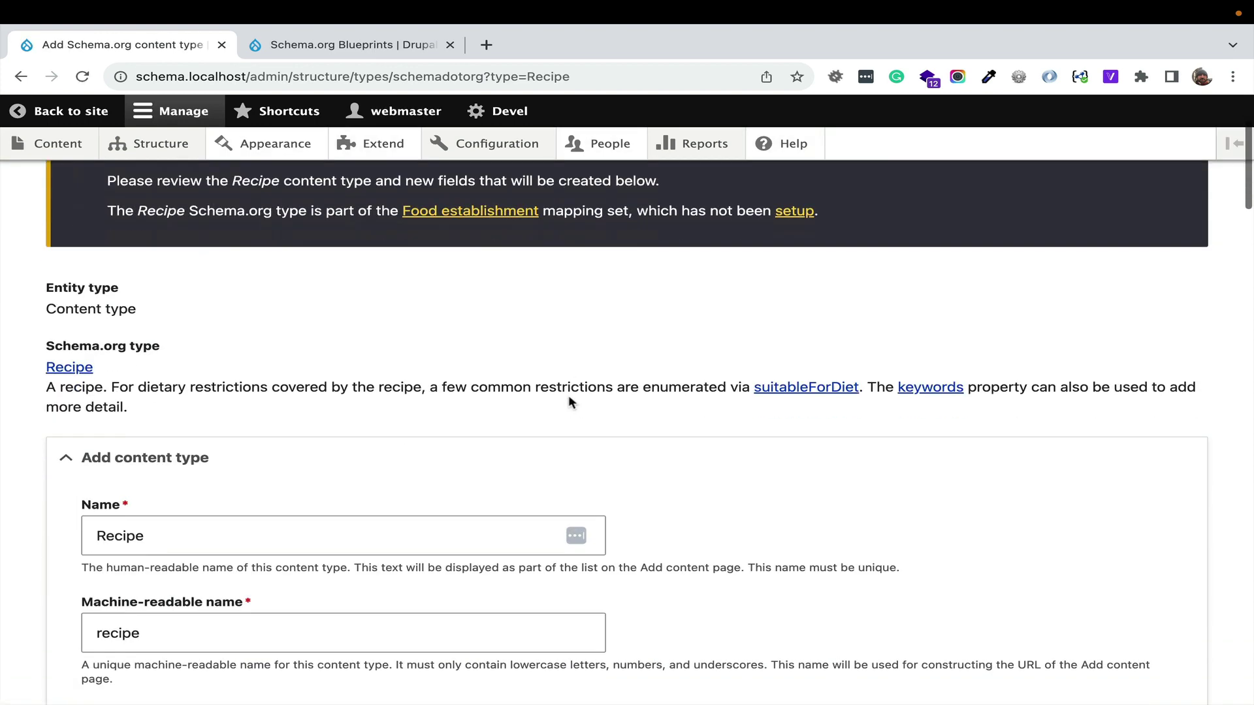
{"action": "scroll", "coordinate": [568, 401], "scroll_direction": "up", "scroll_amount": 2}
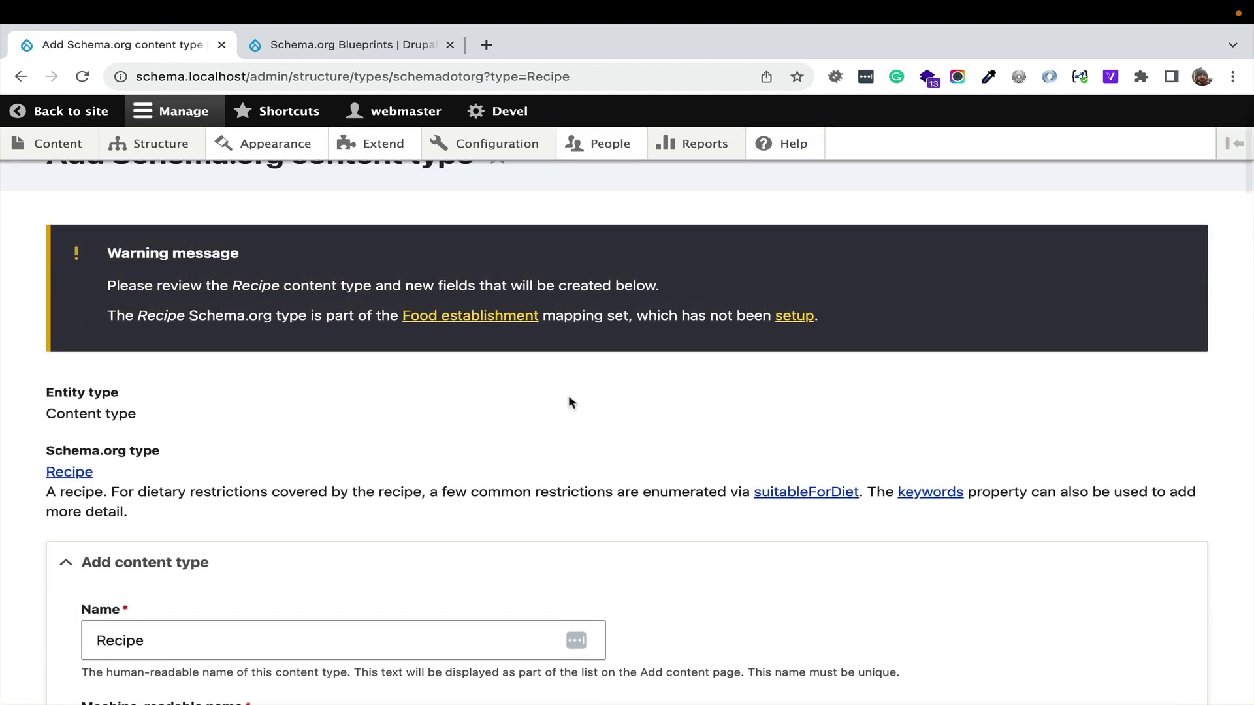
{"action": "scroll", "coordinate": [569, 402], "scroll_direction": "down", "scroll_amount": 6}
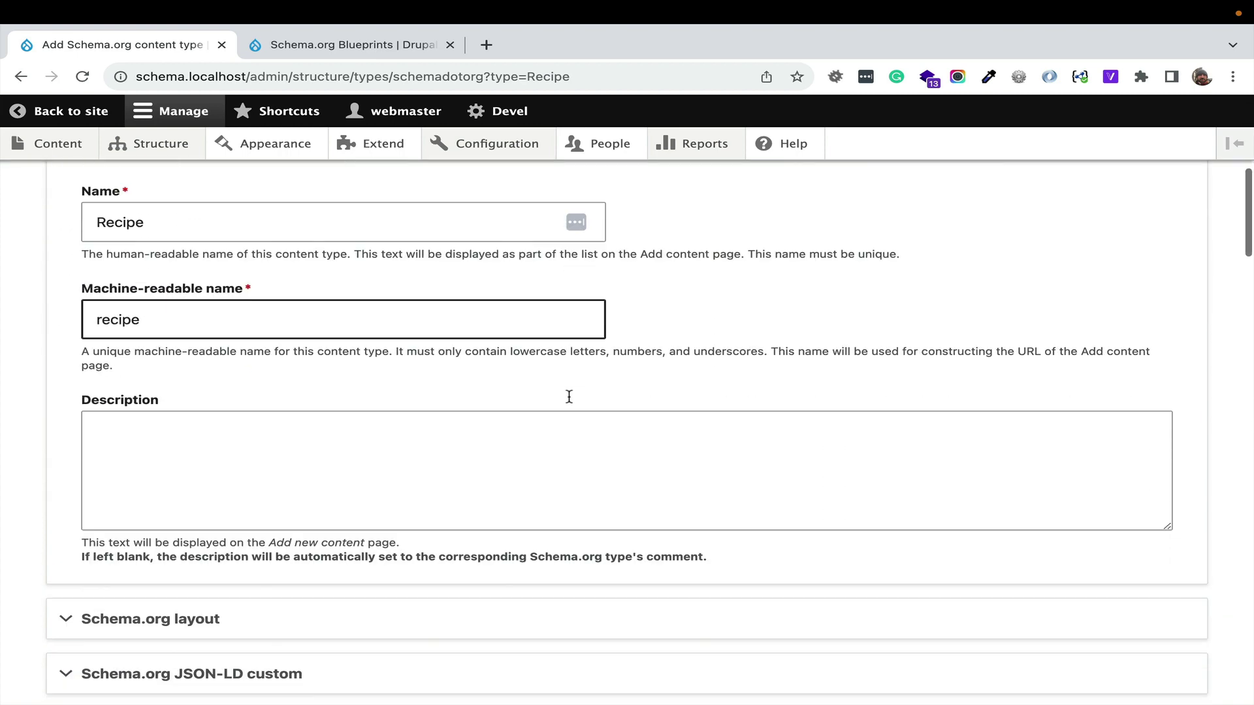
{"action": "scroll", "coordinate": [569, 396], "scroll_direction": "down", "scroll_amount": 2}
{"action": "scroll", "coordinate": [569, 397], "scroll_direction": "up", "scroll_amount": 3}
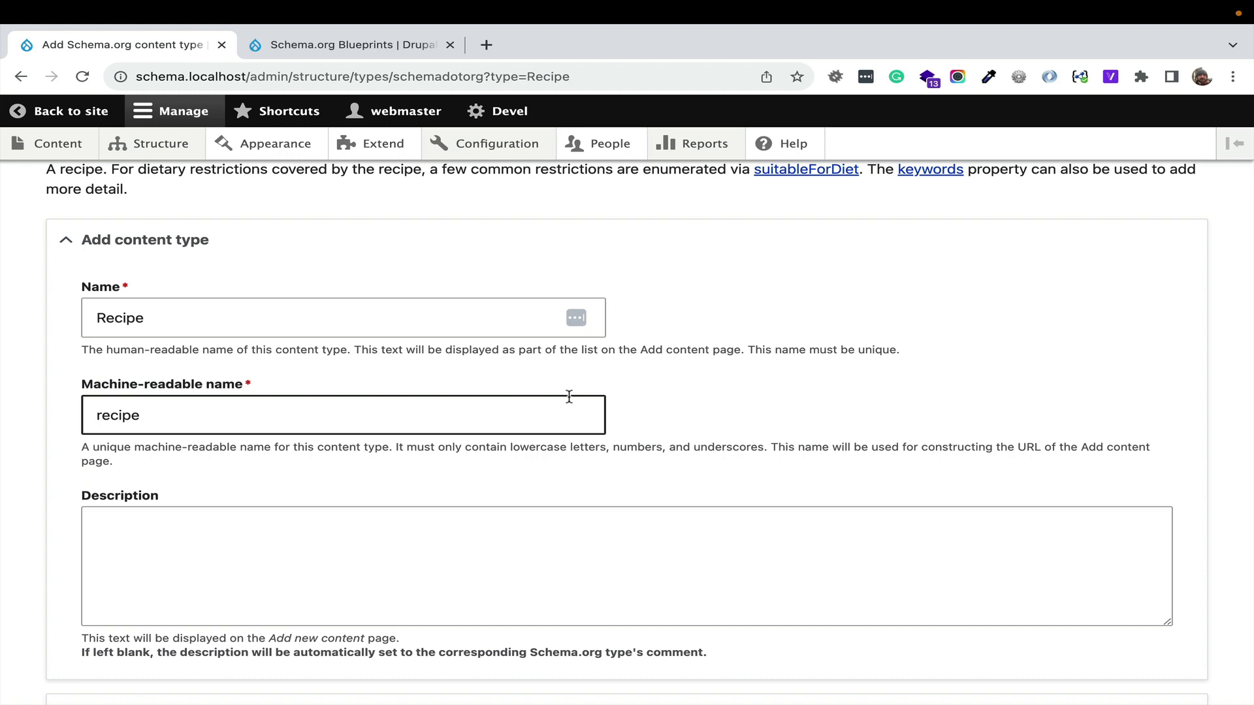
{"action": "scroll", "coordinate": [569, 396], "scroll_direction": "down", "scroll_amount": 1}
{"action": "scroll", "coordinate": [505, 496], "scroll_direction": "down", "scroll_amount": 2}
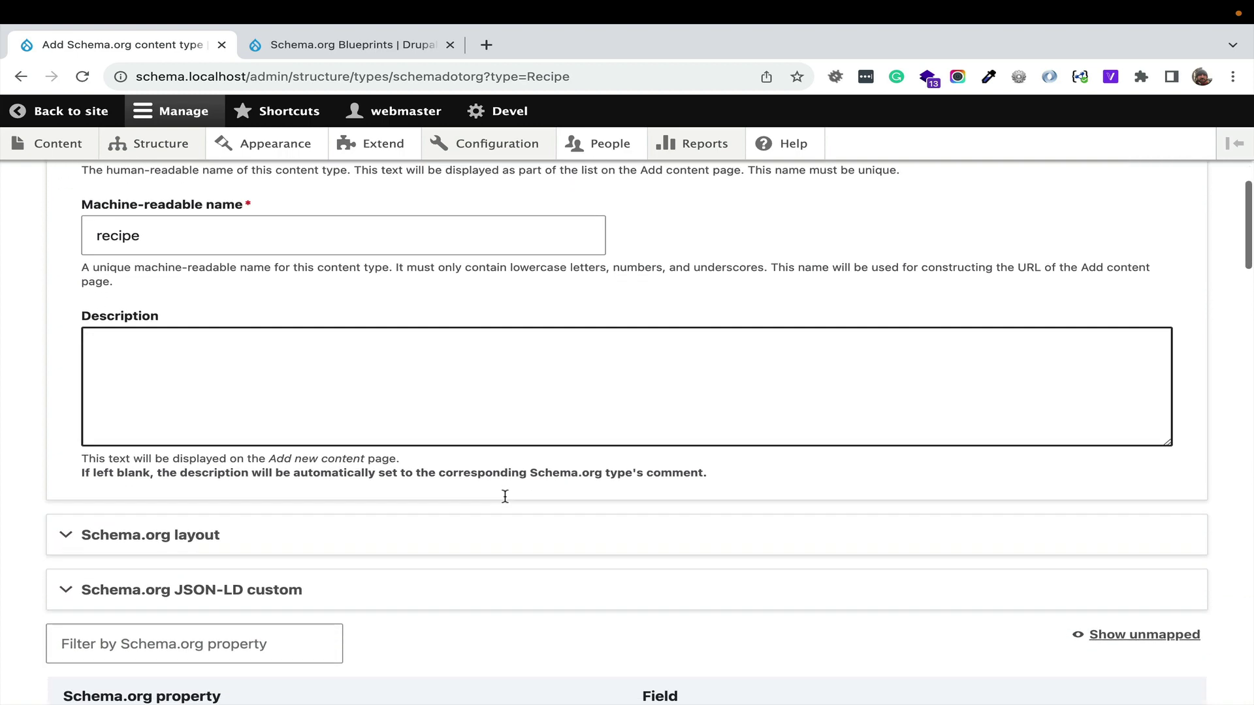
{"action": "scroll", "coordinate": [505, 497], "scroll_direction": "down", "scroll_amount": 7}
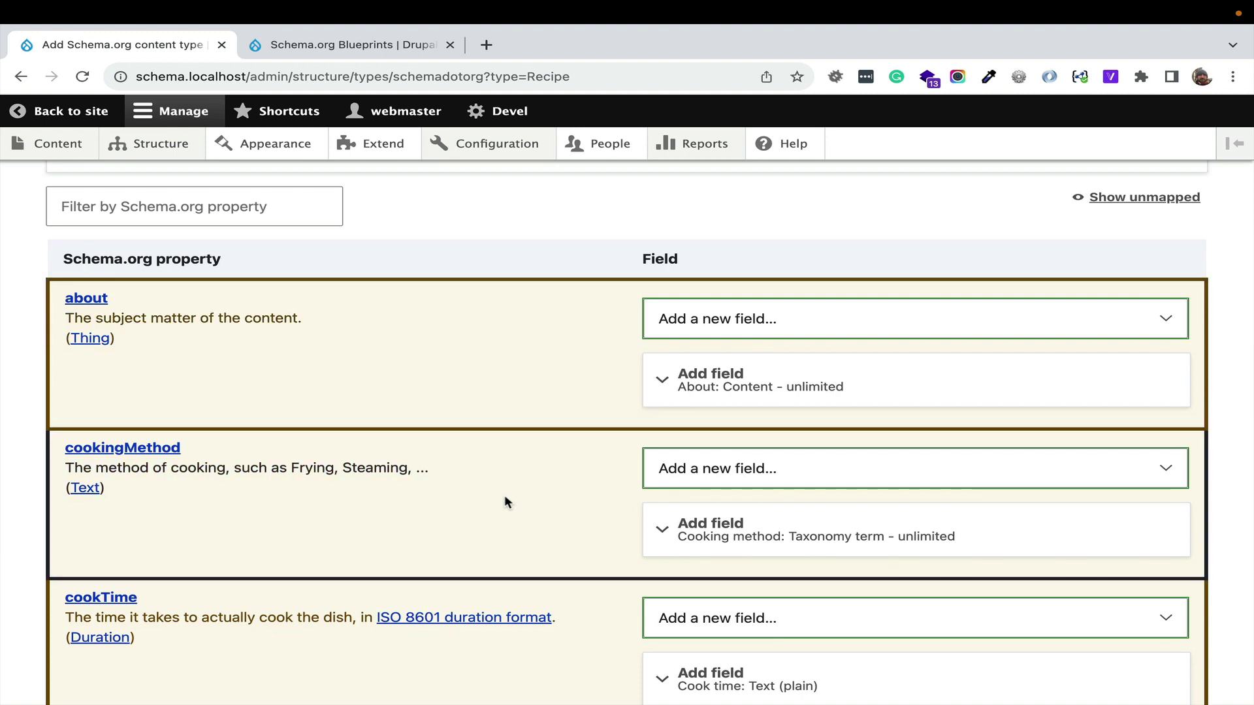
Step: Inspect the proposed About field's settings and save the Recipe content type
{"action": "left_click", "coordinate": [793, 387]}
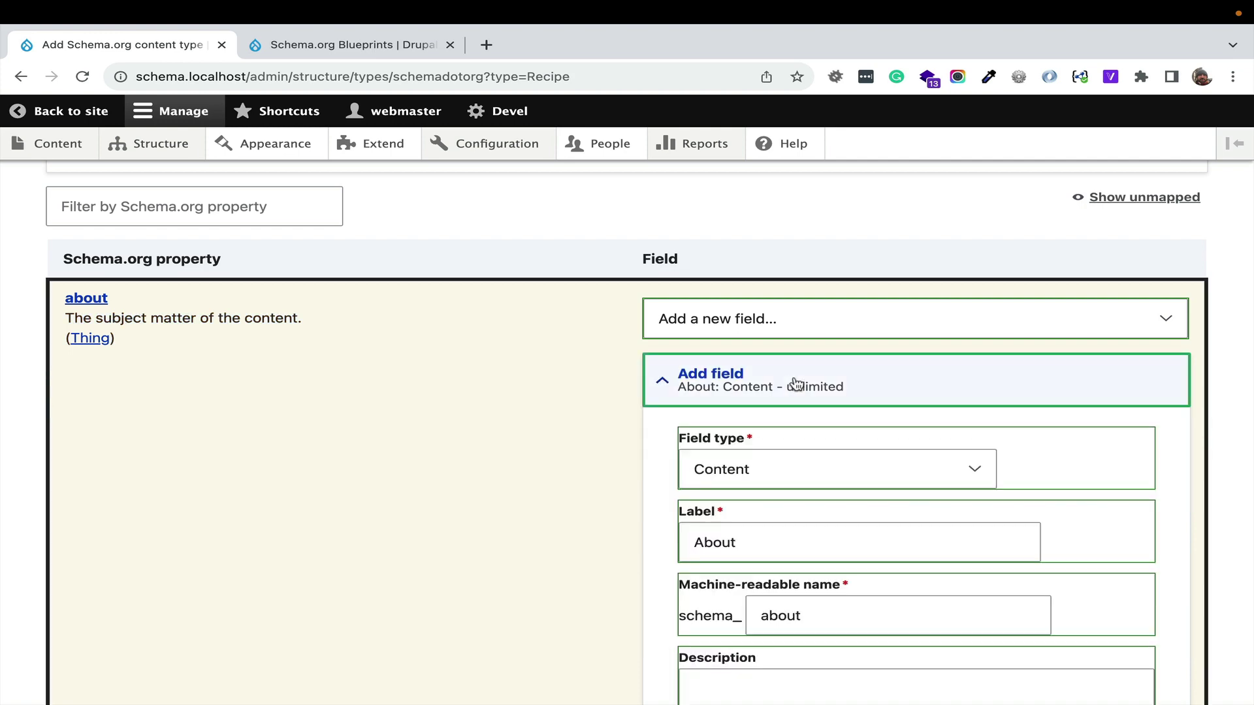
{"action": "scroll", "coordinate": [794, 383], "scroll_direction": "down", "scroll_amount": 2}
{"action": "scroll", "coordinate": [258, 410], "scroll_direction": "down", "scroll_amount": 4}
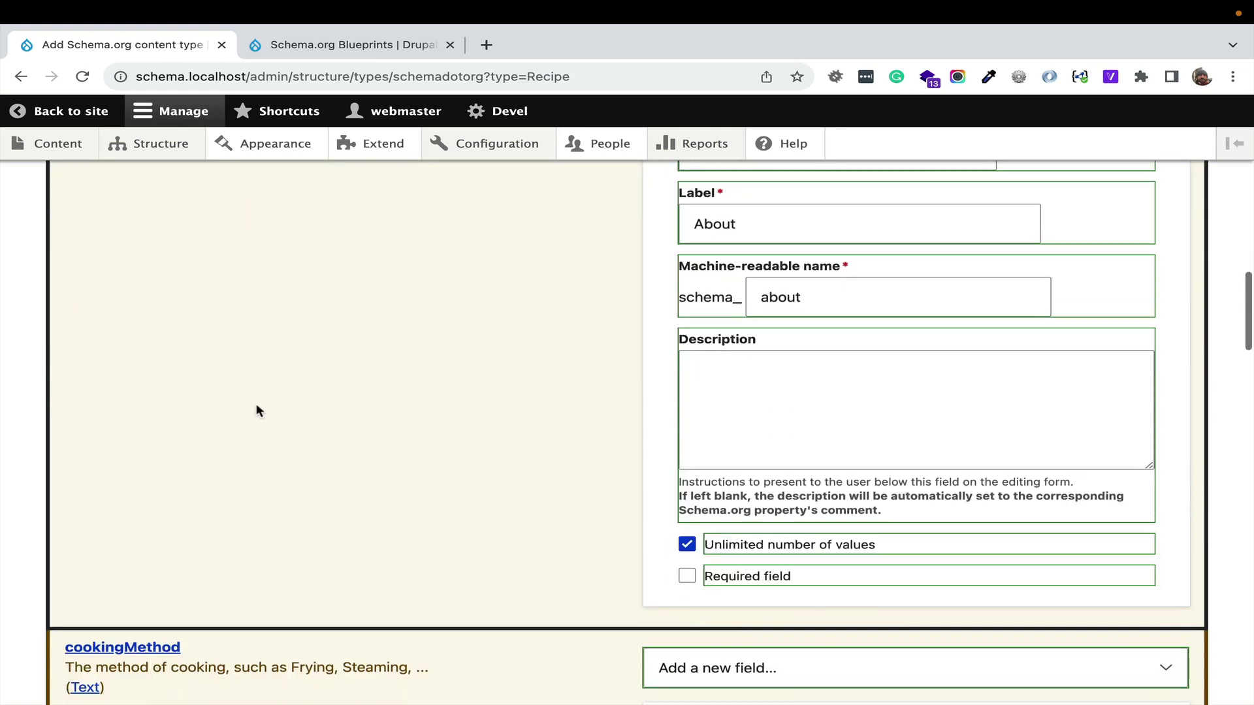
{"action": "scroll", "coordinate": [258, 410], "scroll_direction": "down", "scroll_amount": 10}
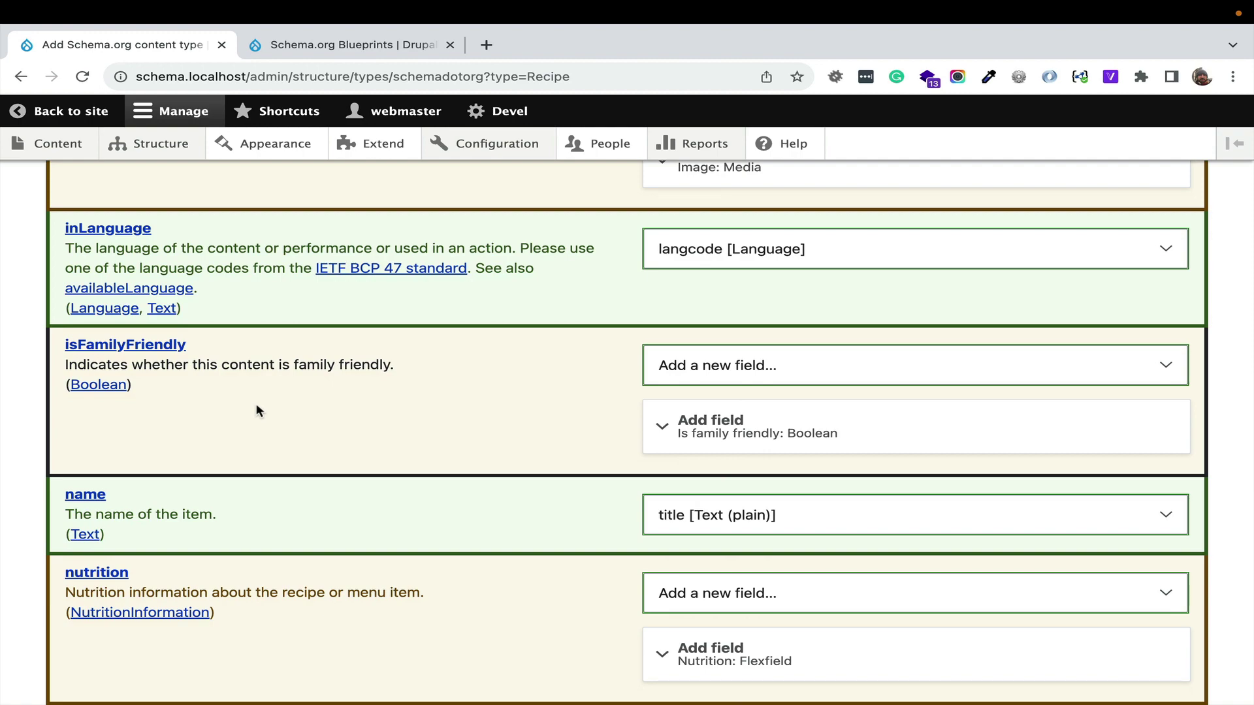
{"action": "scroll", "coordinate": [256, 411], "scroll_direction": "up", "scroll_amount": 2}
{"action": "scroll", "coordinate": [256, 410], "scroll_direction": "down", "scroll_amount": 20}
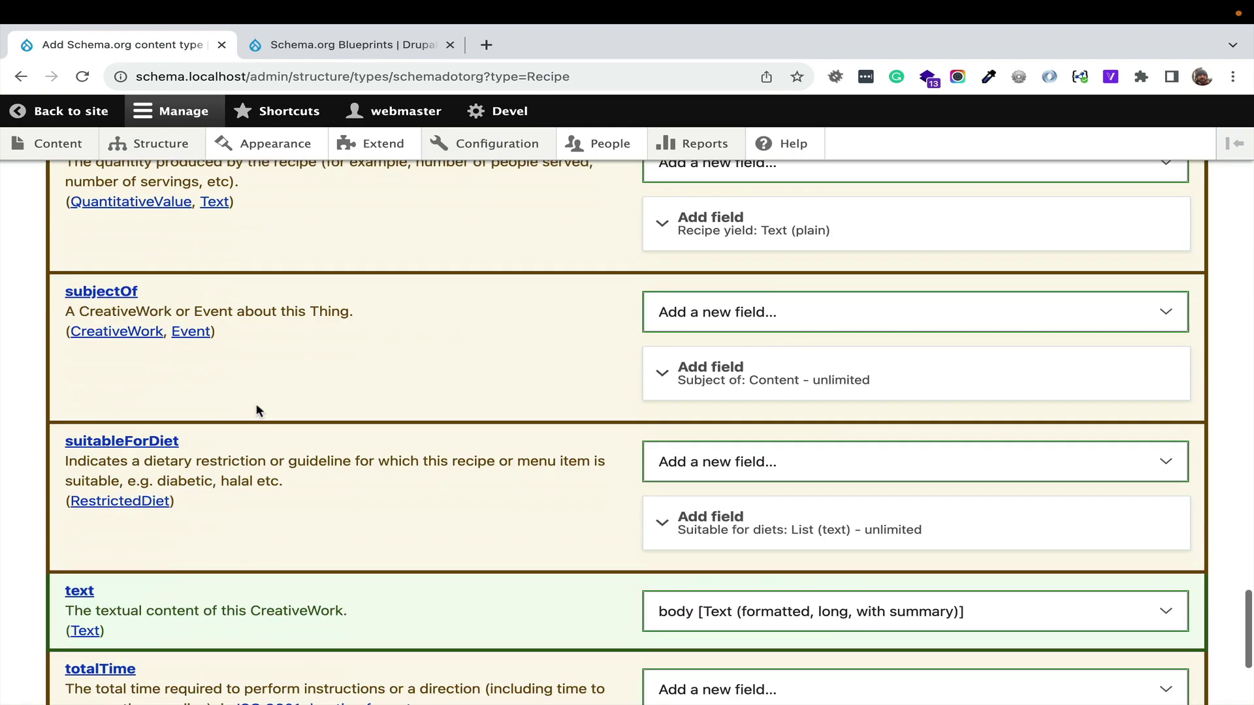
{"action": "scroll", "coordinate": [257, 411], "scroll_direction": "down", "scroll_amount": 5}
{"action": "left_click", "coordinate": [78, 598]}
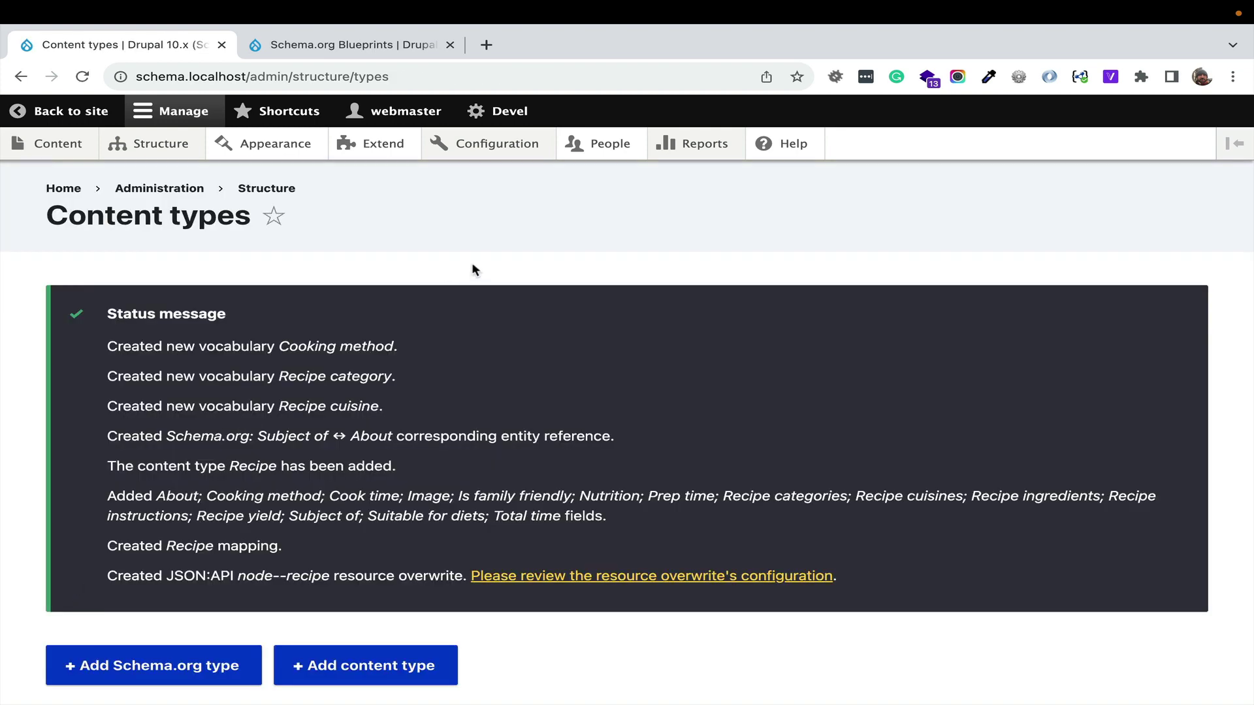
Step: On Content > Add content, star Recipe as a favourite and open its creation form
{"action": "mouse_move", "coordinate": [57, 145]}
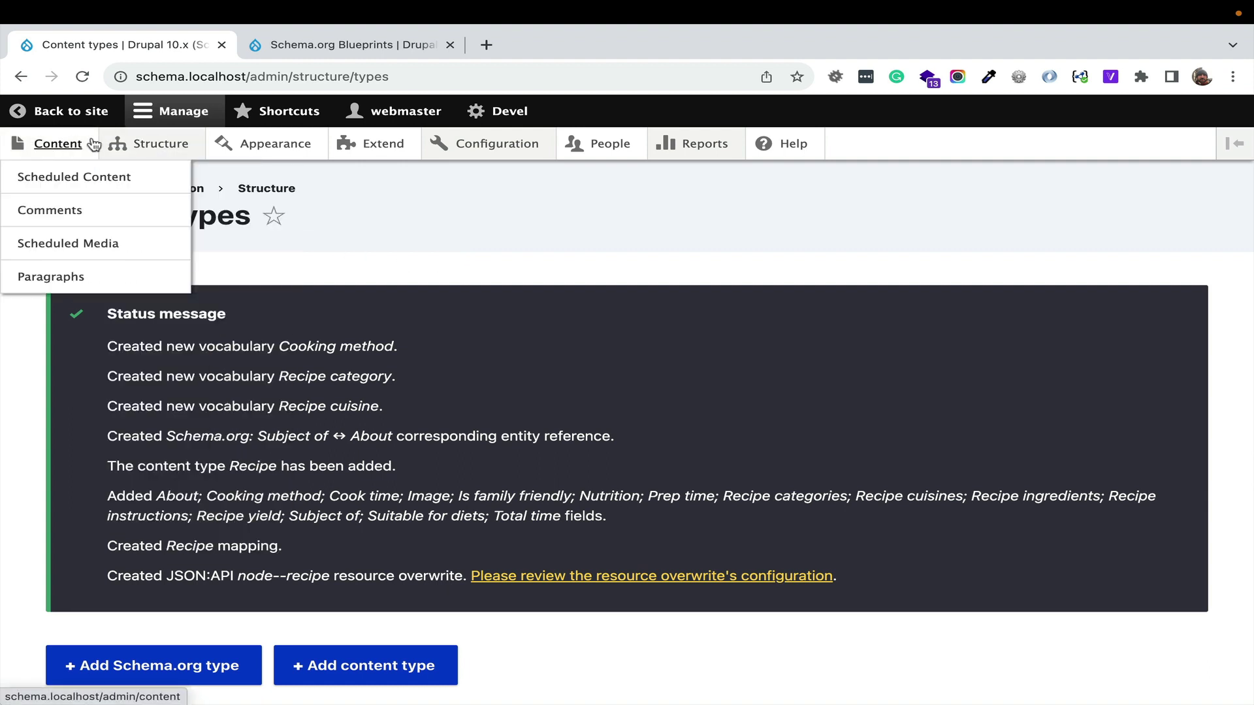
{"action": "left_click", "coordinate": [73, 145]}
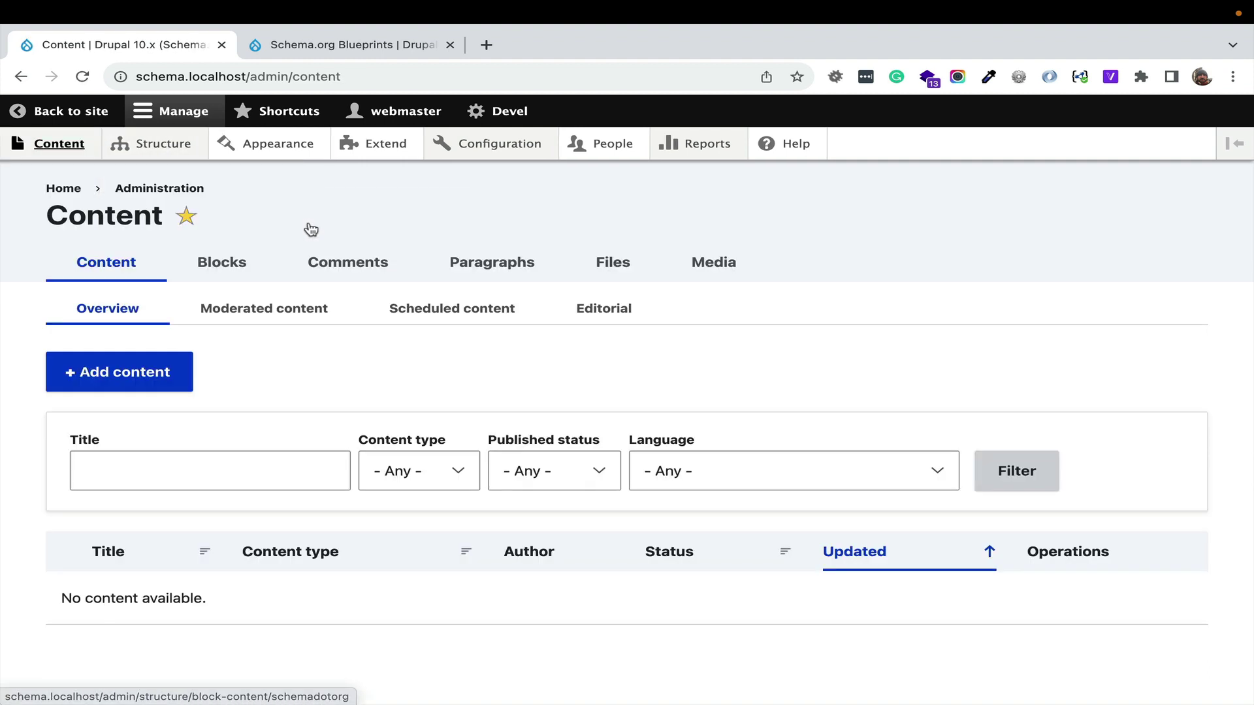
{"action": "left_click", "coordinate": [123, 379]}
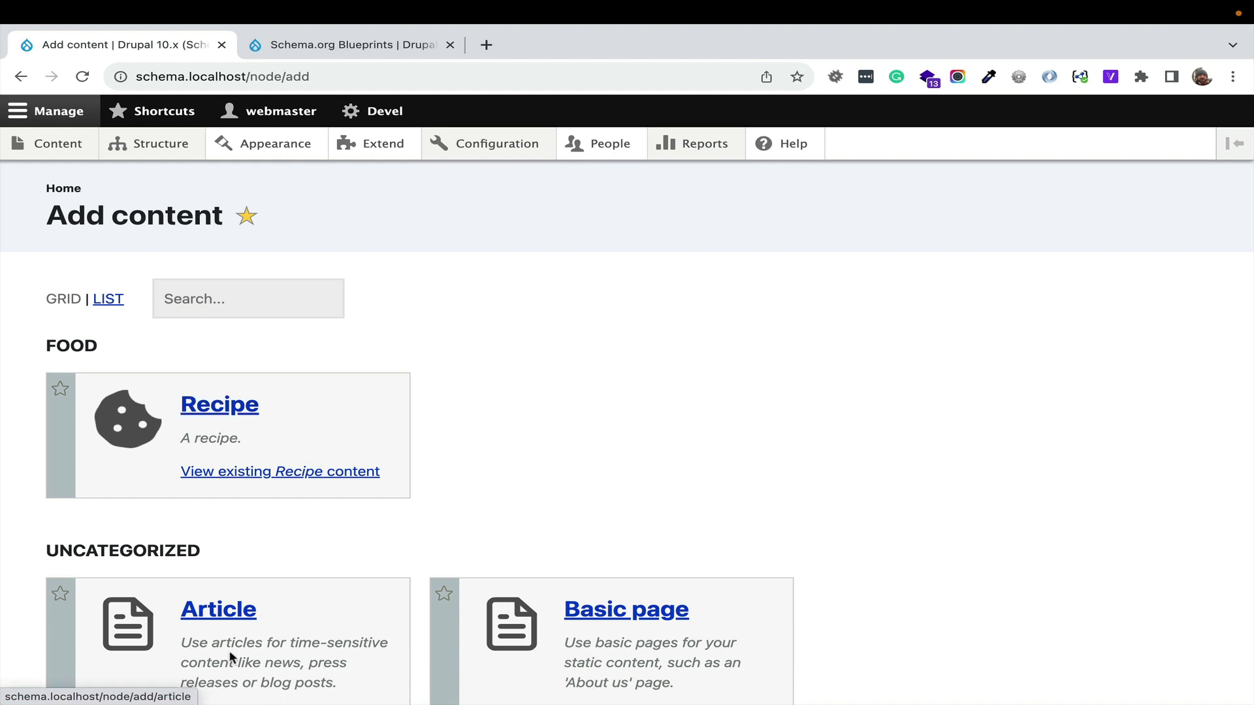
{"action": "scroll", "coordinate": [256, 573], "scroll_direction": "down", "scroll_amount": 3}
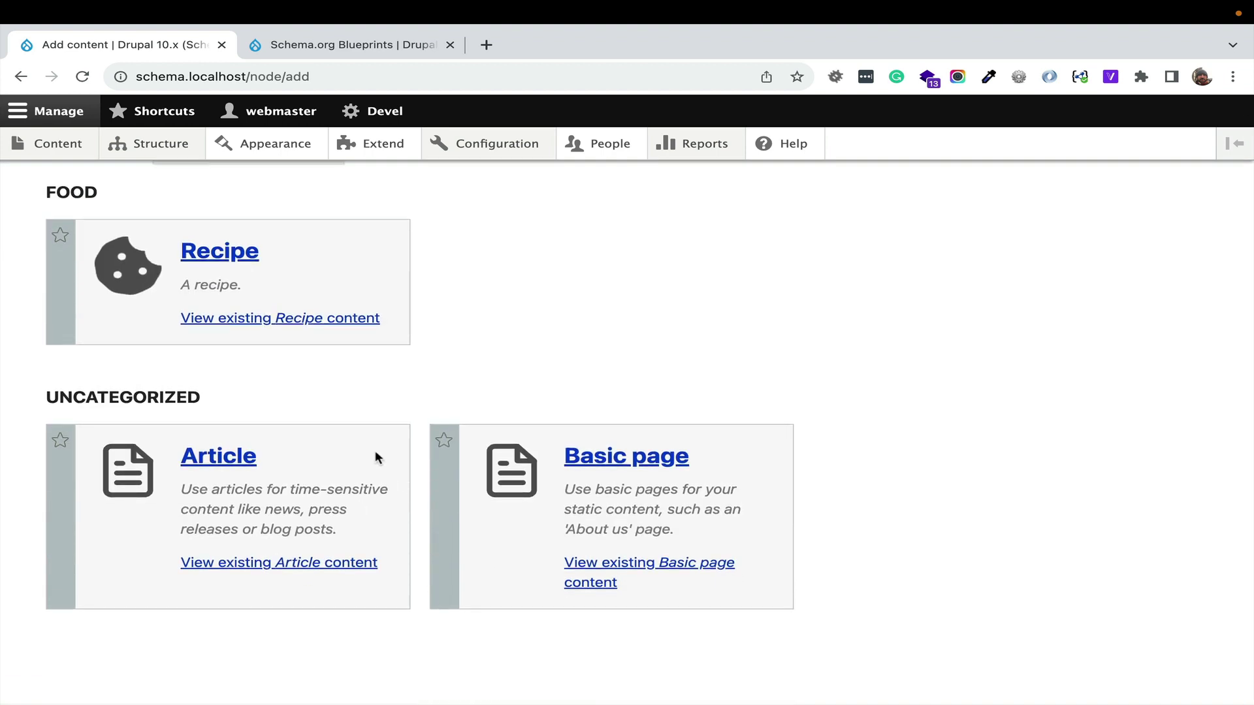
{"action": "left_click", "coordinate": [60, 235]}
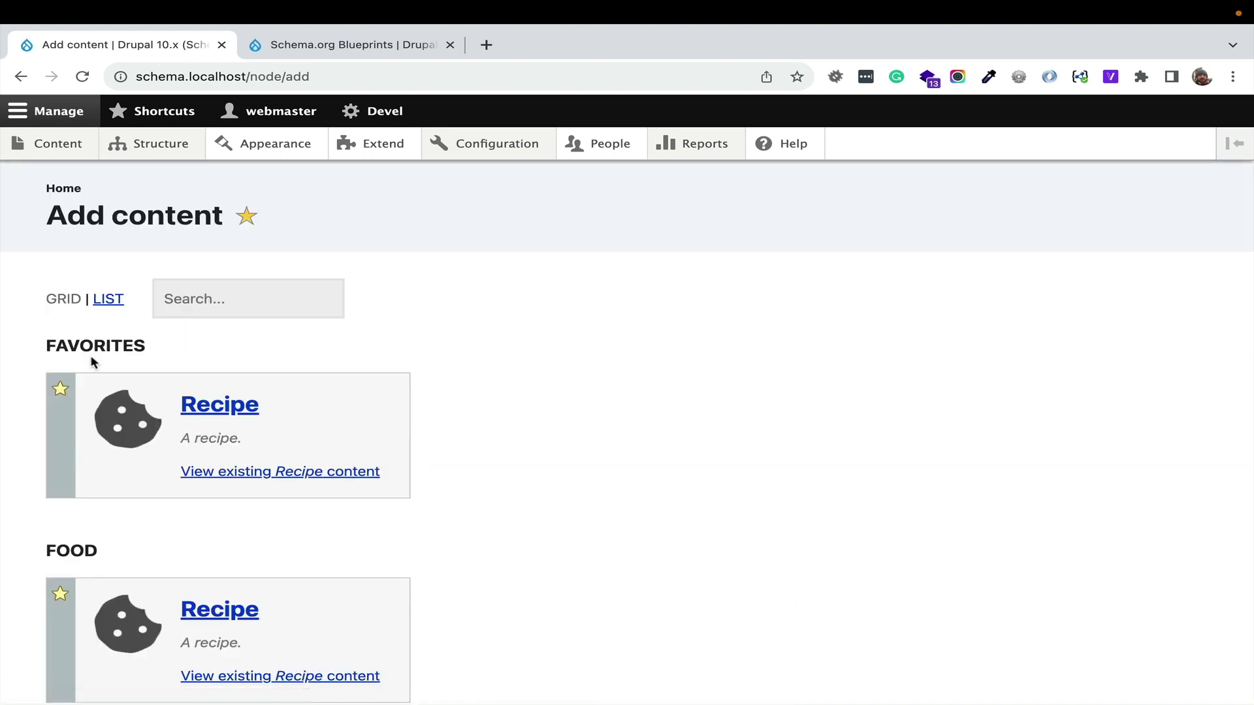
{"action": "left_click", "coordinate": [219, 409]}
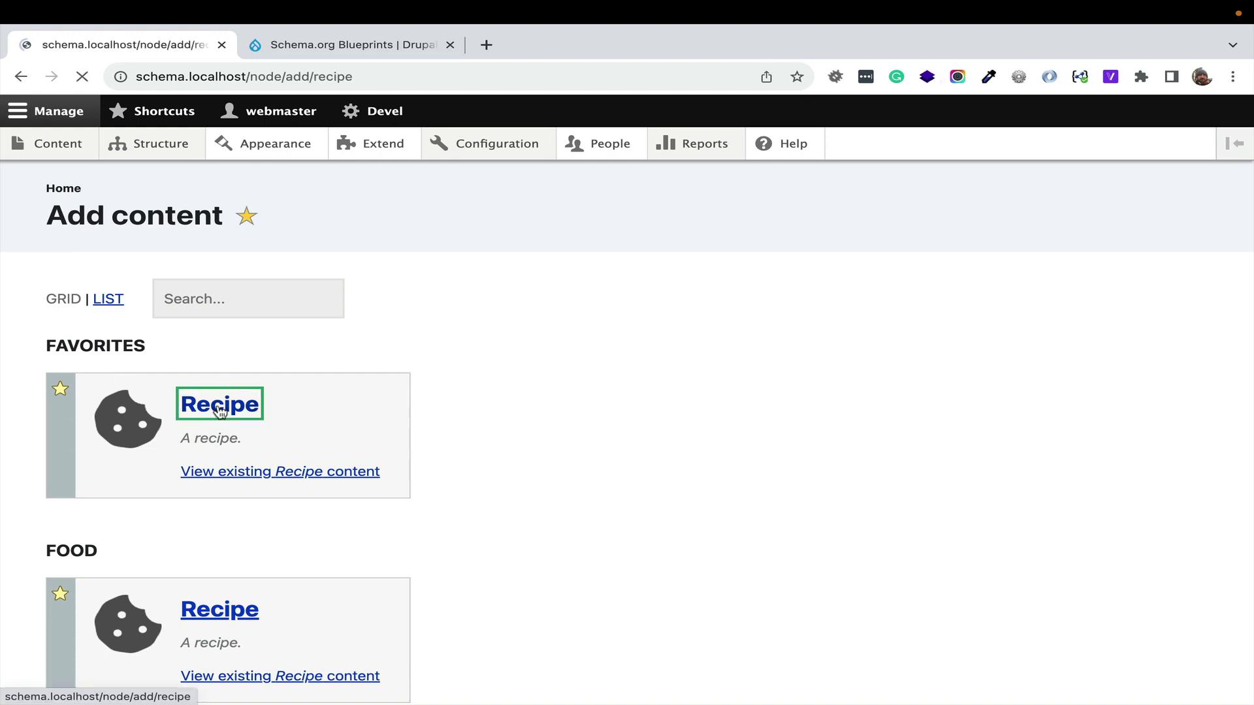
Step: Scroll through the Create Recipe form's fields, from Name down to serving size and nutrition
{"action": "scroll", "coordinate": [304, 333], "scroll_direction": "down", "scroll_amount": 10}
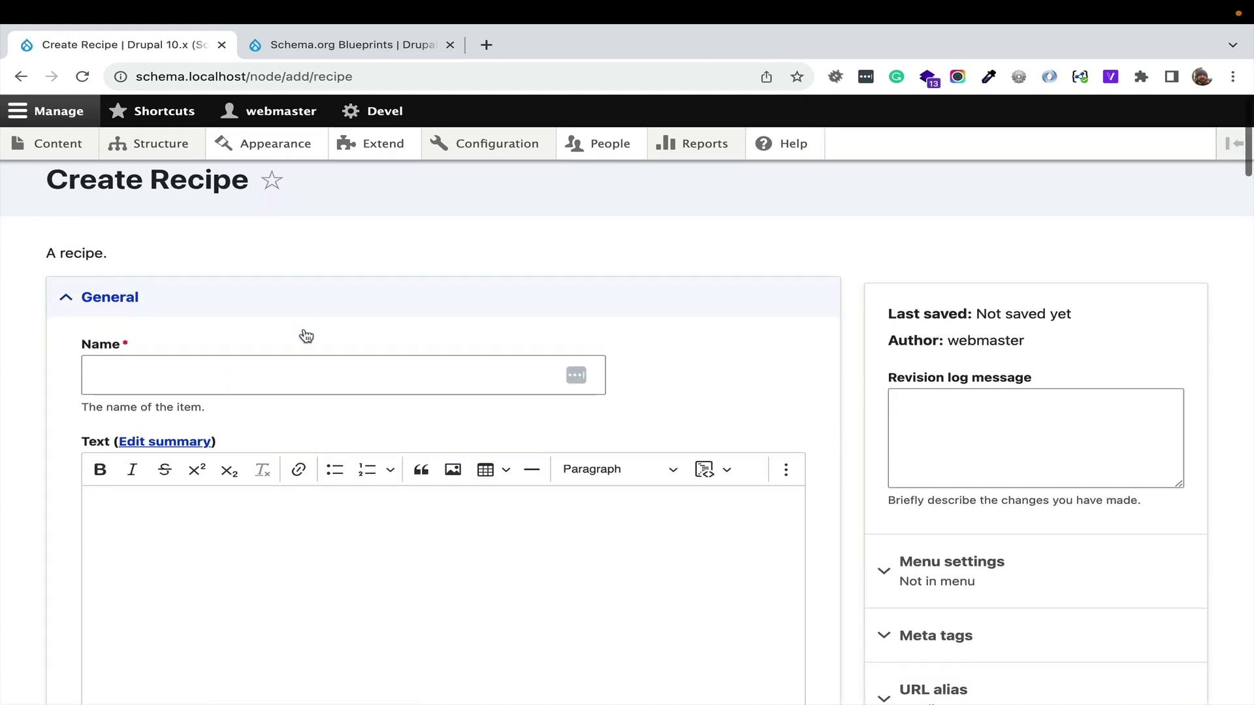
{"action": "scroll", "coordinate": [304, 329], "scroll_direction": "down", "scroll_amount": 5}
{"action": "scroll", "coordinate": [304, 328], "scroll_direction": "up", "scroll_amount": 3}
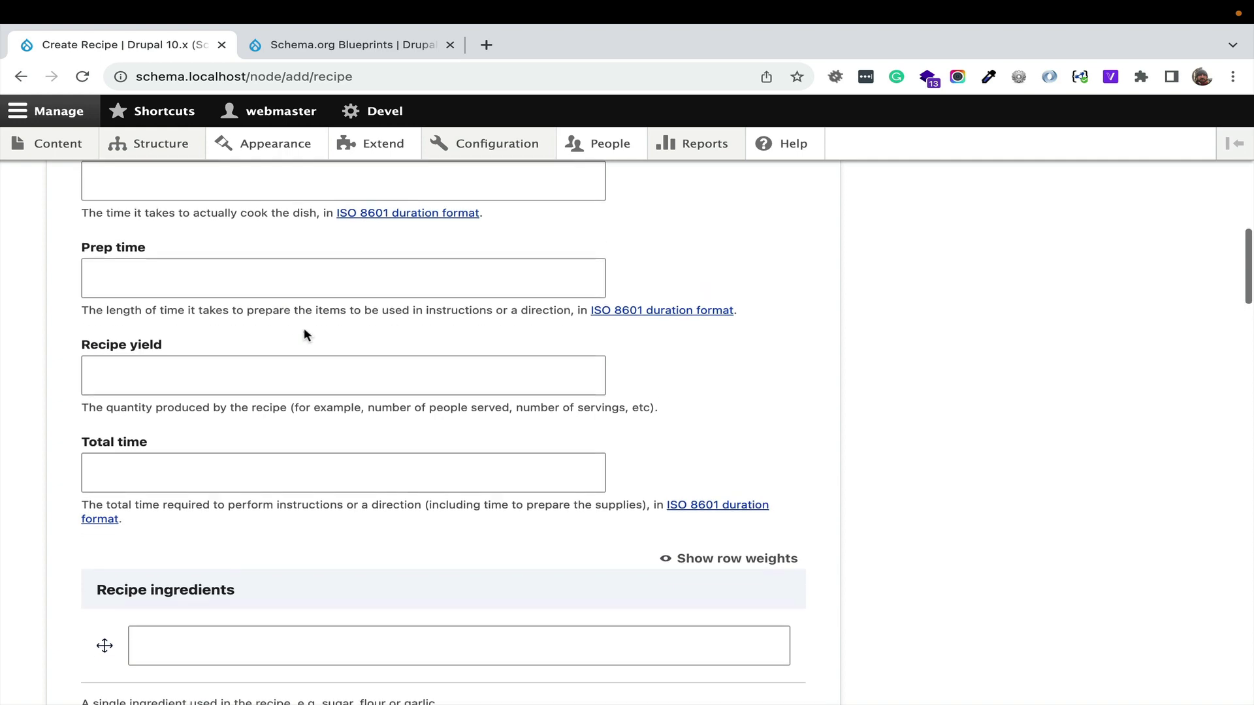
{"action": "scroll", "coordinate": [304, 333], "scroll_direction": "down", "scroll_amount": 15}
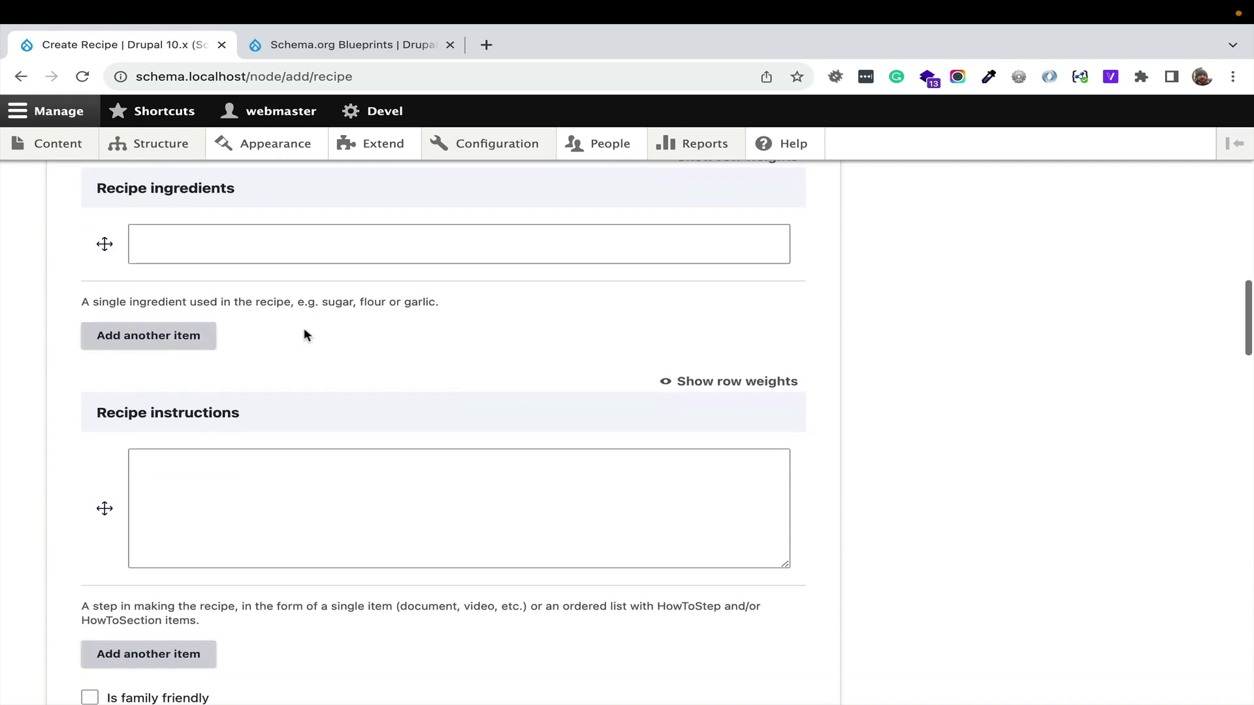
{"action": "scroll", "coordinate": [304, 335], "scroll_direction": "down", "scroll_amount": 15}
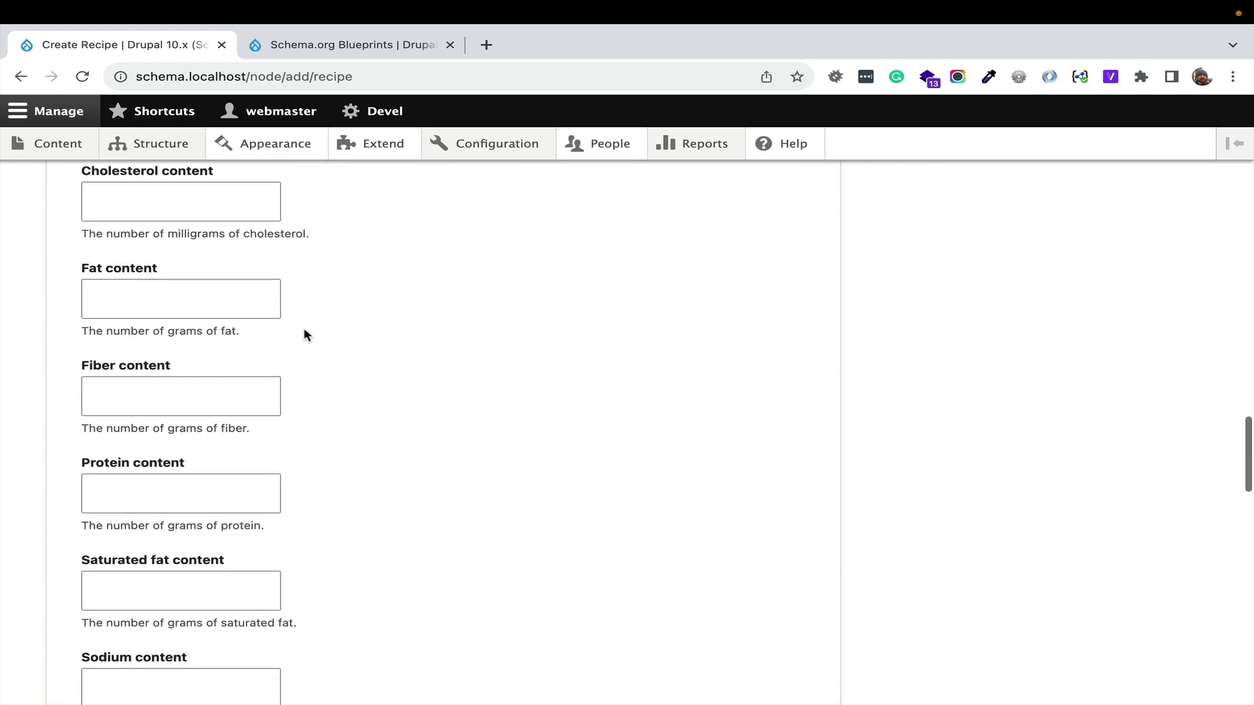
{"action": "scroll", "coordinate": [304, 333], "scroll_direction": "down", "scroll_amount": 12}
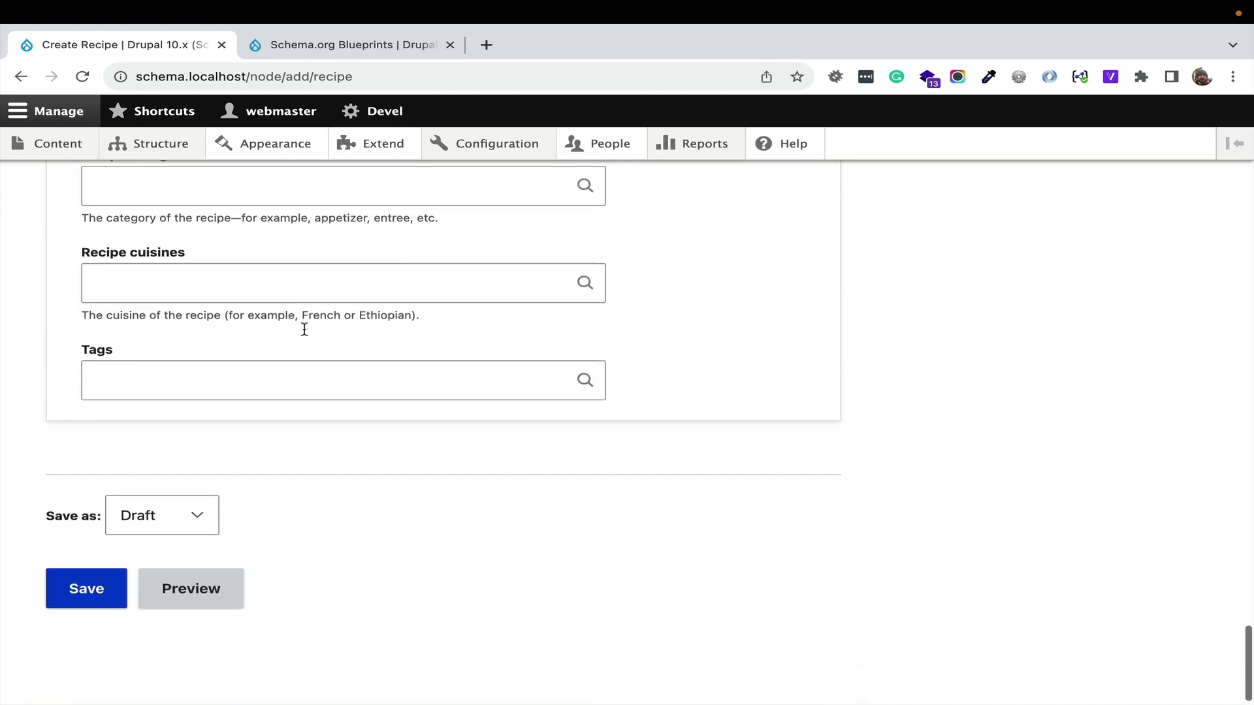
{"action": "scroll", "coordinate": [305, 334], "scroll_direction": "up", "scroll_amount": 20}
{"action": "scroll", "coordinate": [304, 333], "scroll_direction": "up", "scroll_amount": 20}
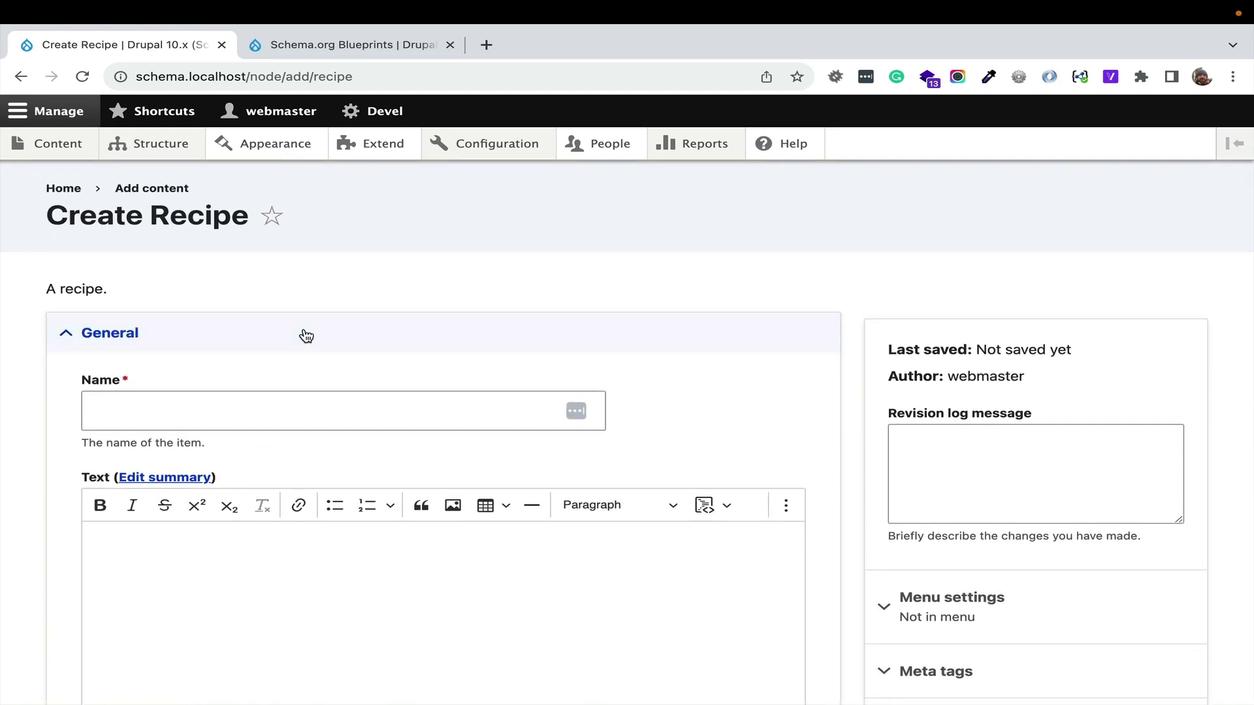
{"action": "scroll", "coordinate": [809, 349], "scroll_direction": "down", "scroll_amount": 3}
{"action": "scroll", "coordinate": [849, 366], "scroll_direction": "down", "scroll_amount": 1}
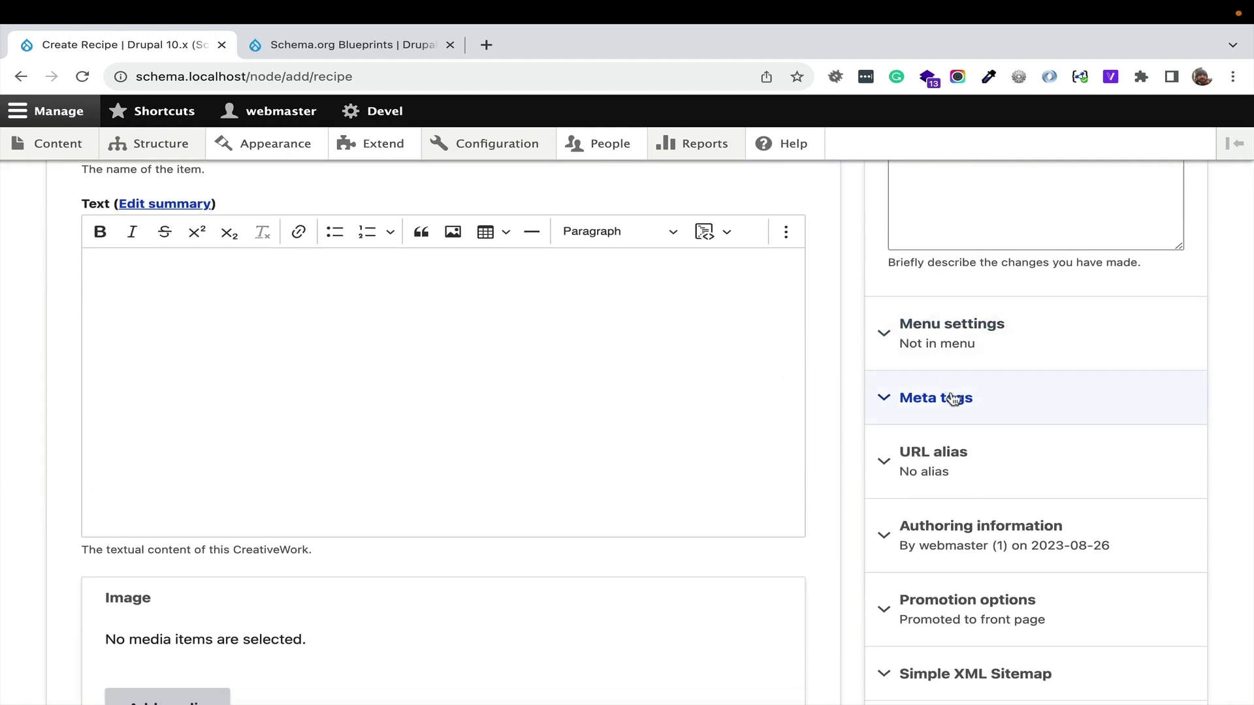
{"action": "scroll", "coordinate": [279, 557], "scroll_direction": "up", "scroll_amount": 2}
{"action": "scroll", "coordinate": [279, 556], "scroll_direction": "down", "scroll_amount": 1}
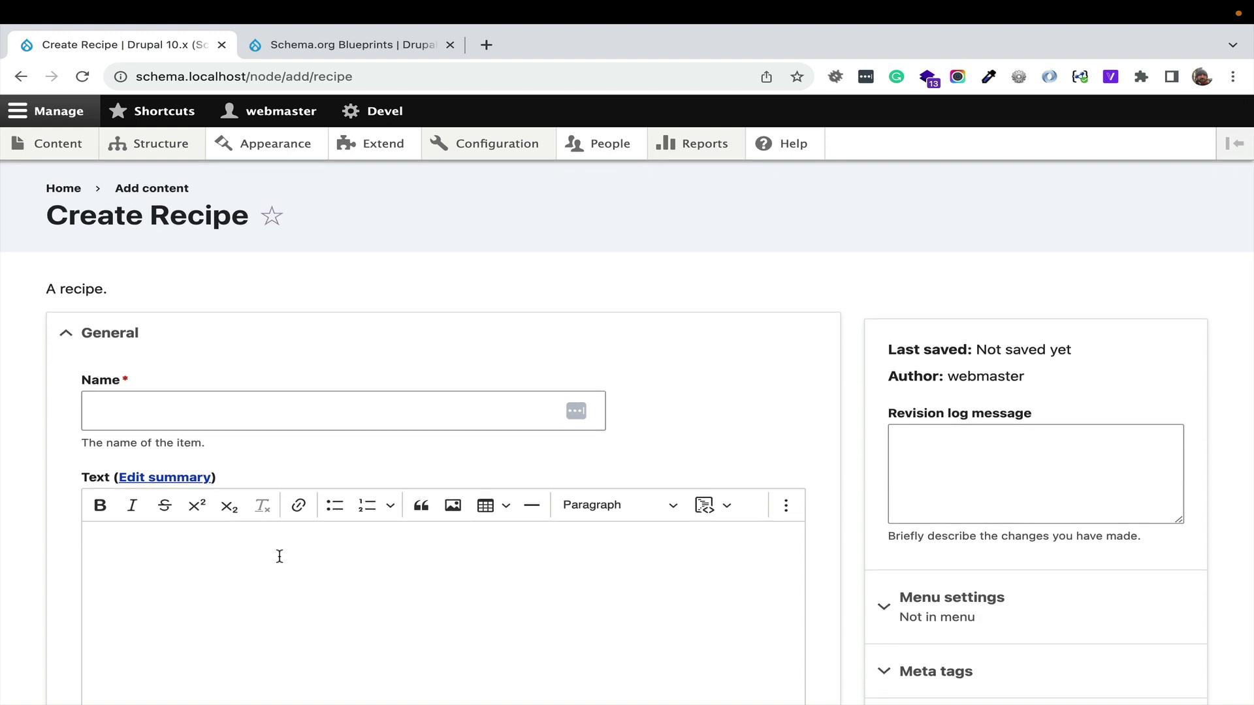
{"action": "scroll", "coordinate": [280, 556], "scroll_direction": "down", "scroll_amount": 15}
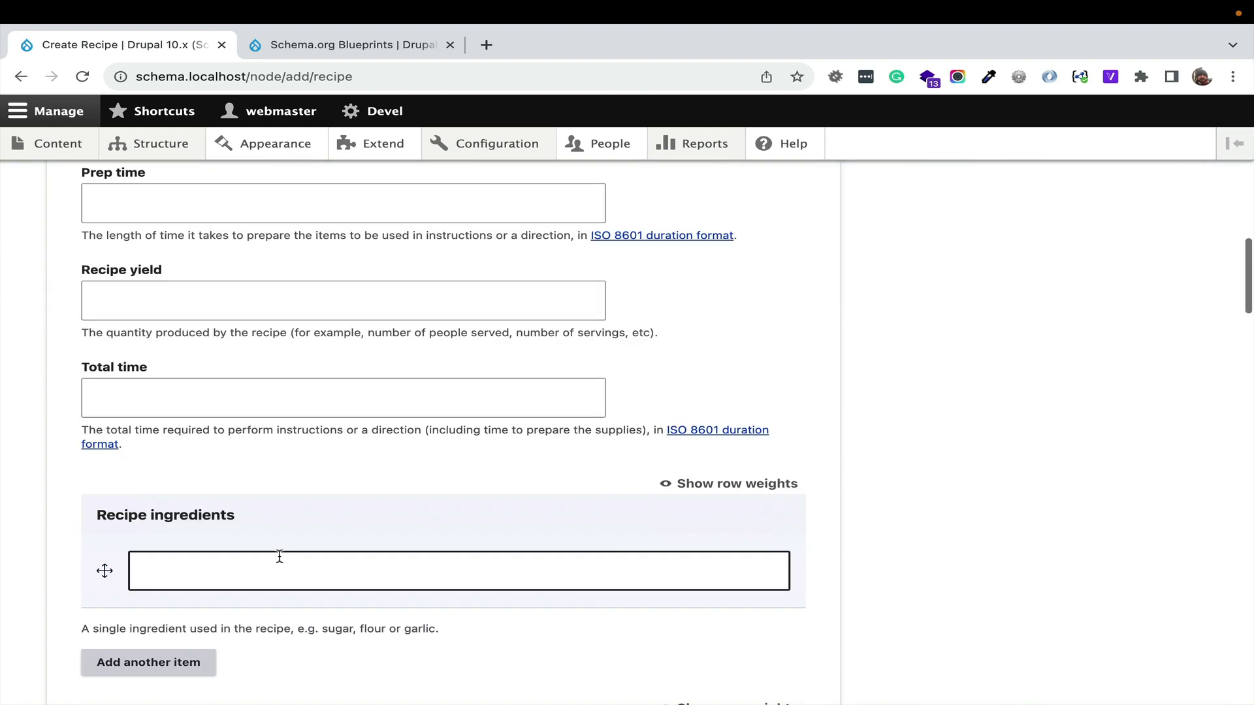
{"action": "scroll", "coordinate": [279, 556], "scroll_direction": "down", "scroll_amount": 3}
{"action": "scroll", "coordinate": [280, 556], "scroll_direction": "down", "scroll_amount": 15}
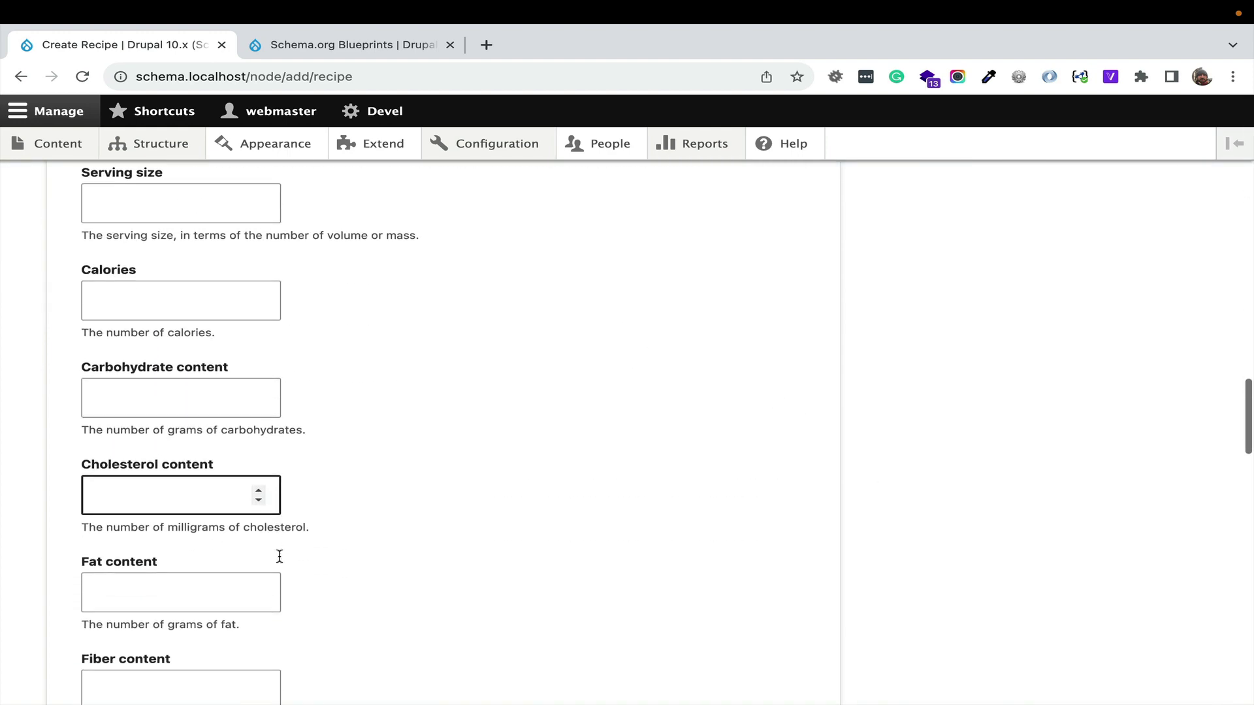
{"action": "scroll", "coordinate": [279, 554], "scroll_direction": "up", "scroll_amount": 3}
{"action": "left_click", "coordinate": [157, 394]}
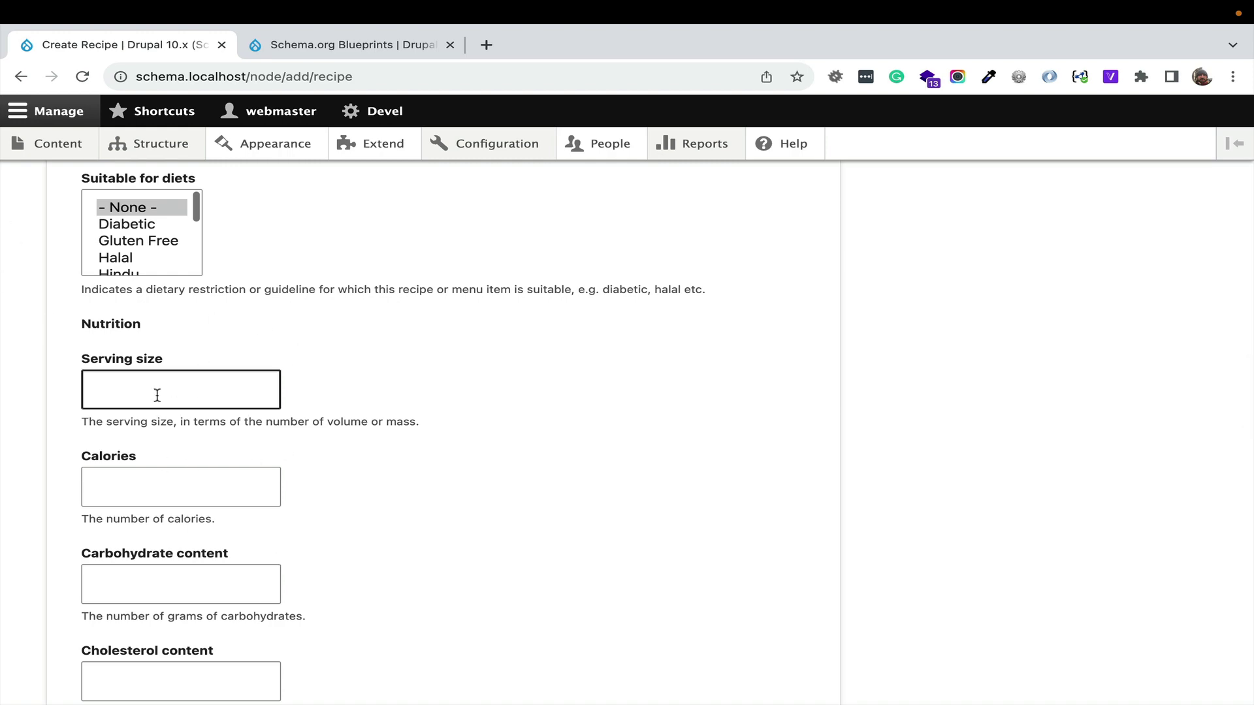
{"action": "scroll", "coordinate": [623, 377], "scroll_direction": "up", "scroll_amount": 20}
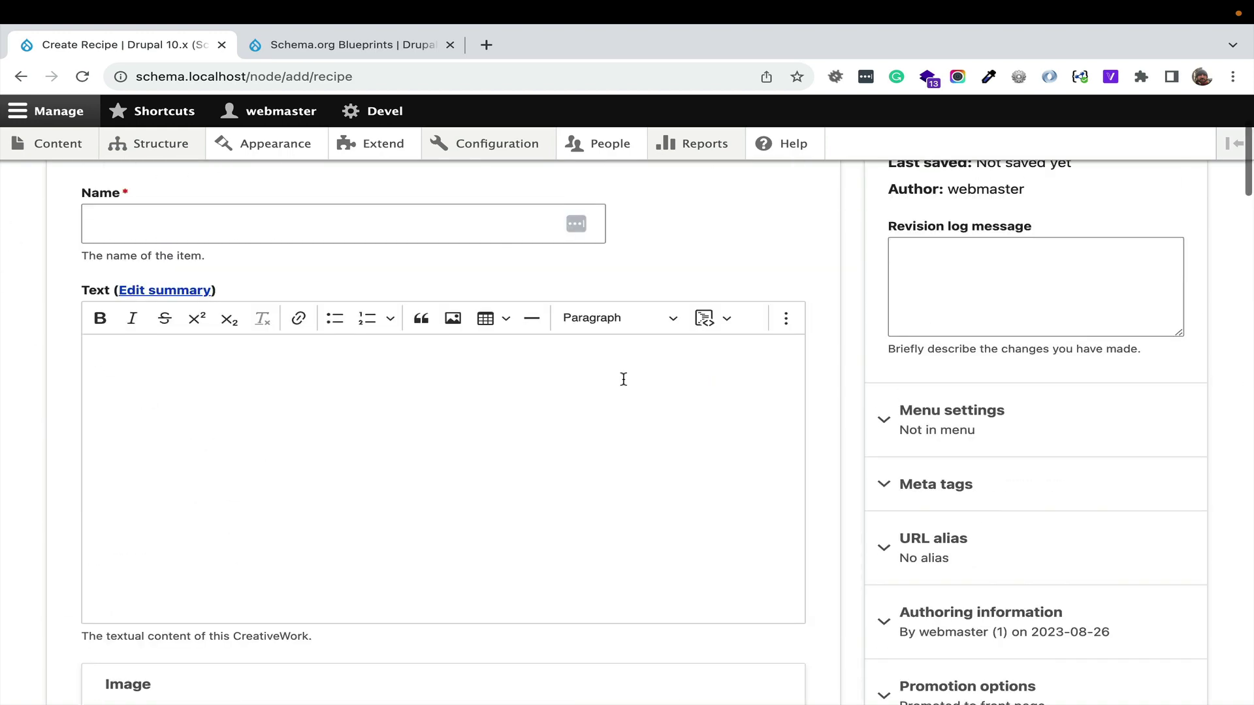
Step: Expand the Simple XML Sitemap and Editorial information sections in the form's sidebar
{"action": "left_click", "coordinate": [944, 497]}
{"action": "left_click", "coordinate": [945, 494]}
{"action": "scroll", "coordinate": [946, 498], "scroll_direction": "down", "scroll_amount": 3}
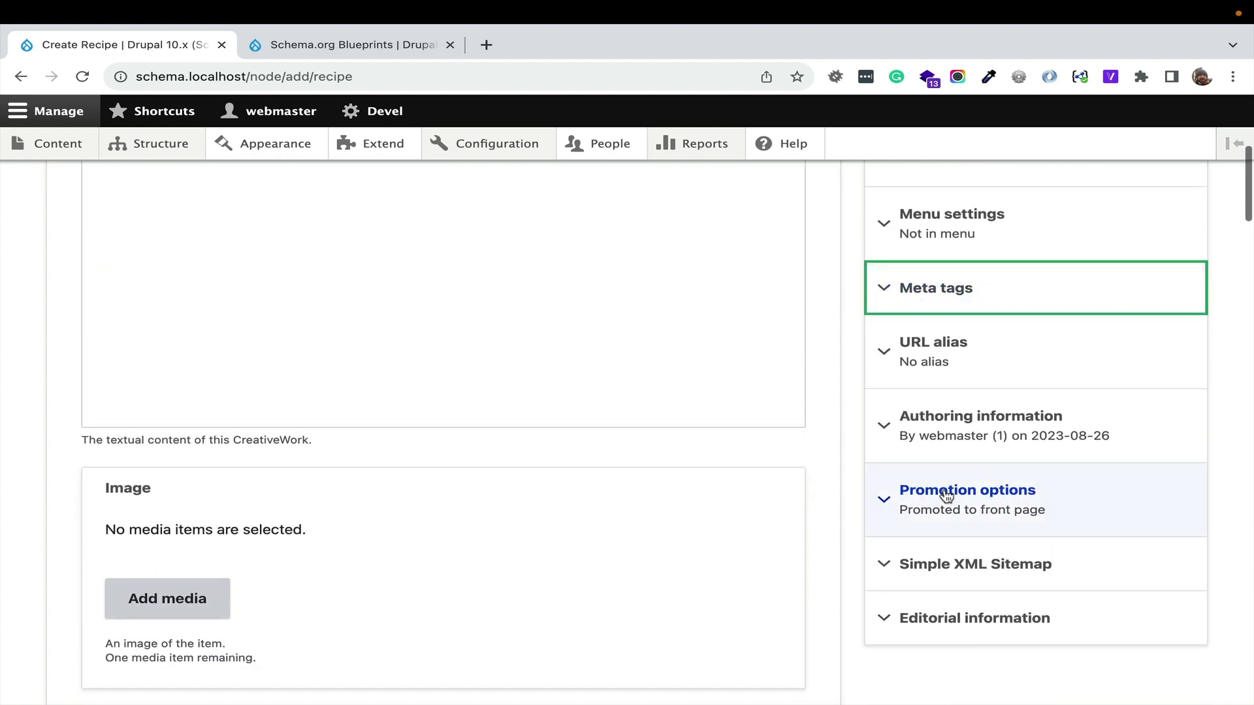
{"action": "left_click", "coordinate": [940, 565]}
{"action": "scroll", "coordinate": [940, 575], "scroll_direction": "down", "scroll_amount": 12}
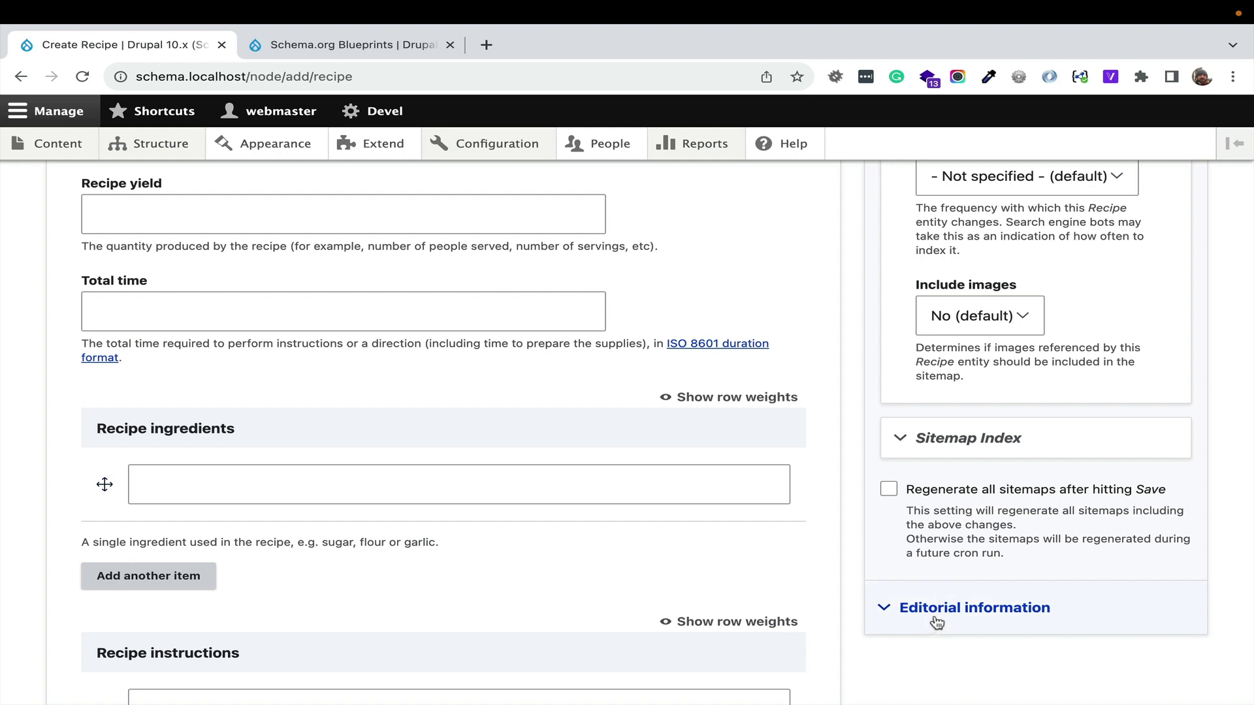
{"action": "left_click", "coordinate": [938, 619]}
{"action": "scroll", "coordinate": [938, 622], "scroll_direction": "down", "scroll_amount": 8}
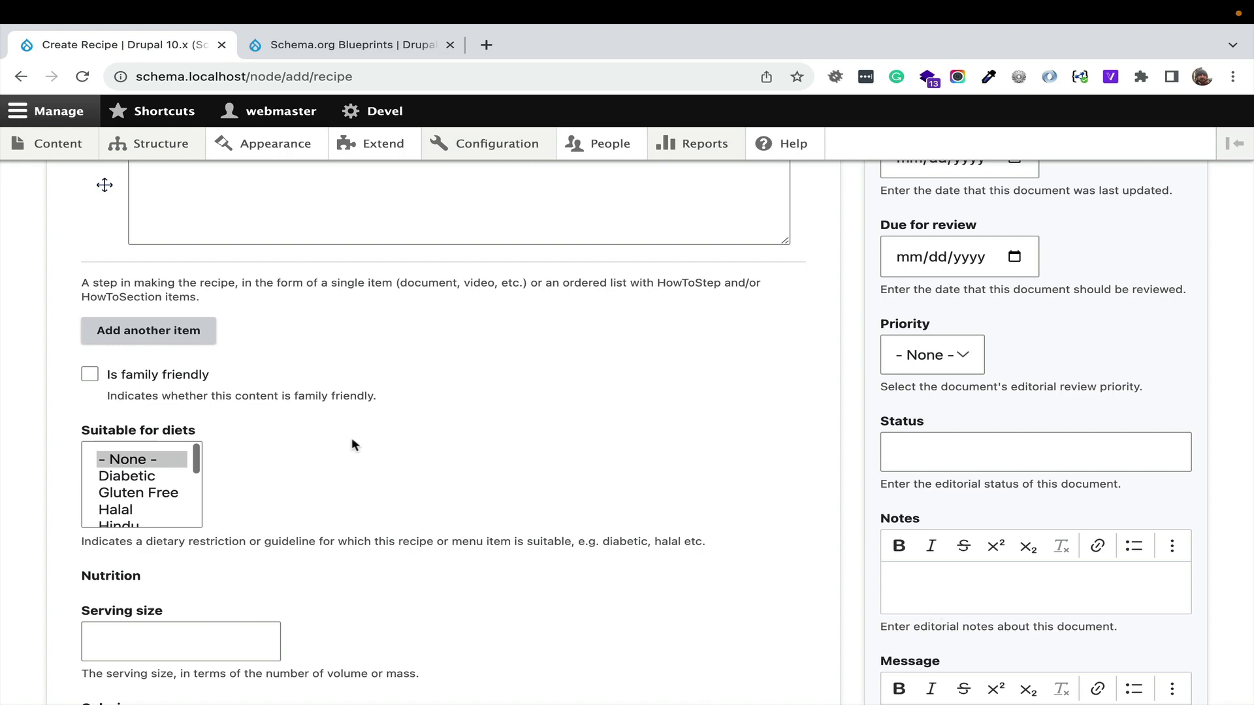
{"action": "scroll", "coordinate": [354, 419], "scroll_direction": "up", "scroll_amount": 20}
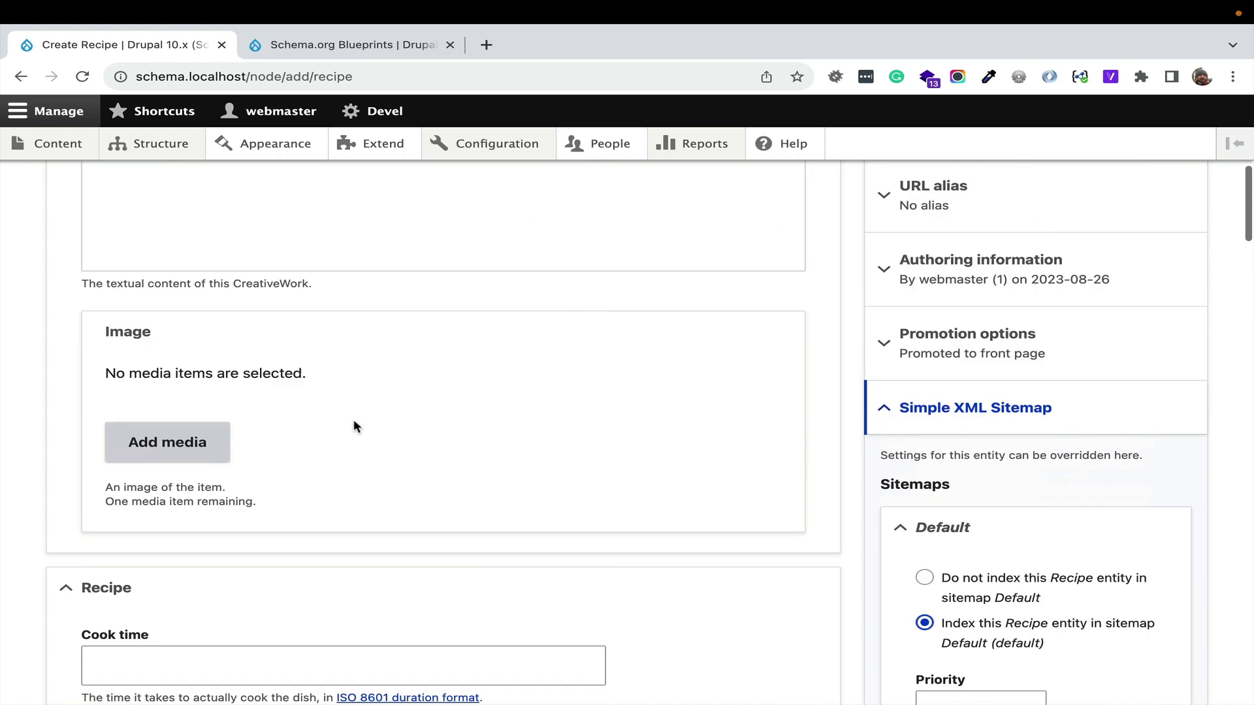
Step: Return to the slideshow and advance past DRUSH INSTALL and Install to slide 24, TIPS & TRICKS
{"action": "key", "text": "ctrl+Right"}
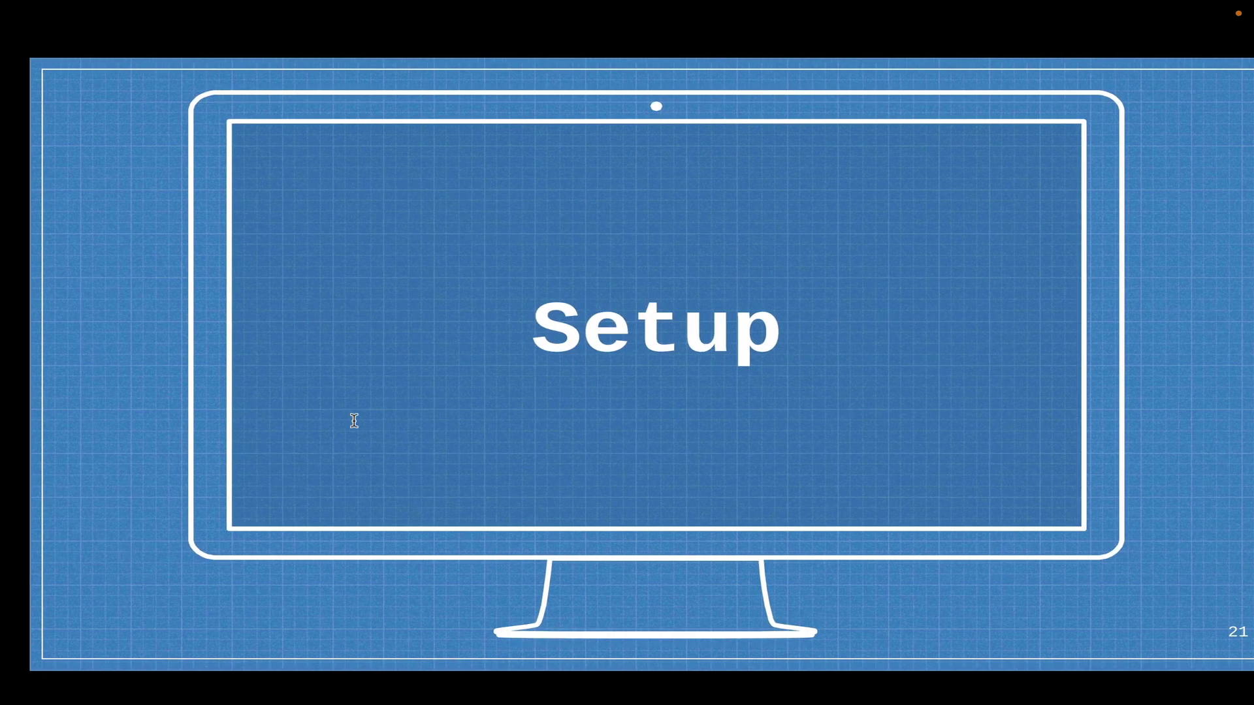
{"action": "key", "text": "Right"}
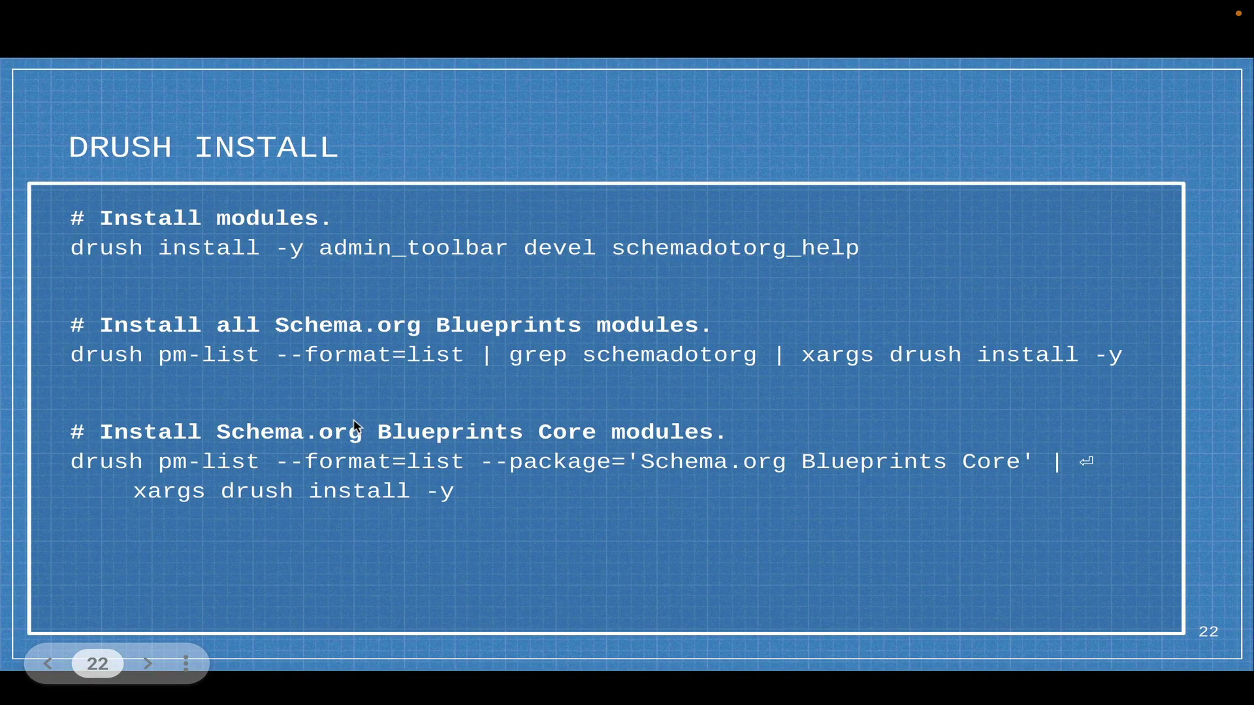
{"action": "key", "text": "Right"}
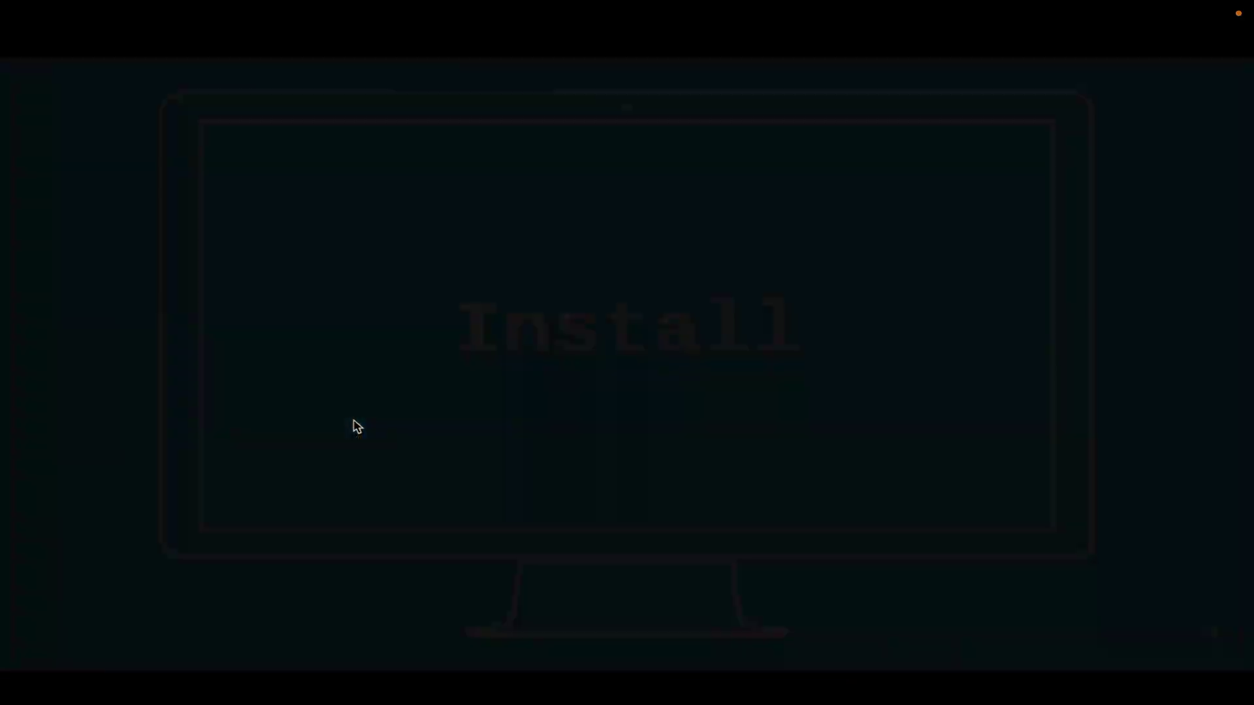
{"action": "key", "text": "Right"}
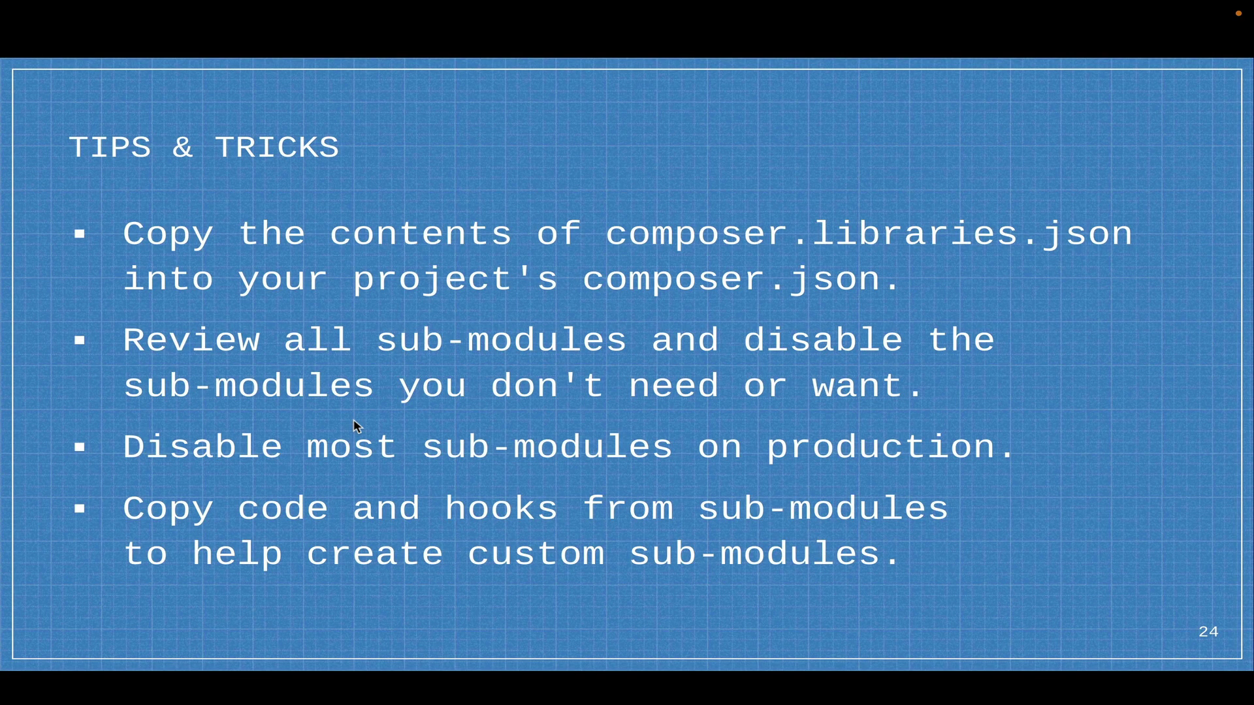